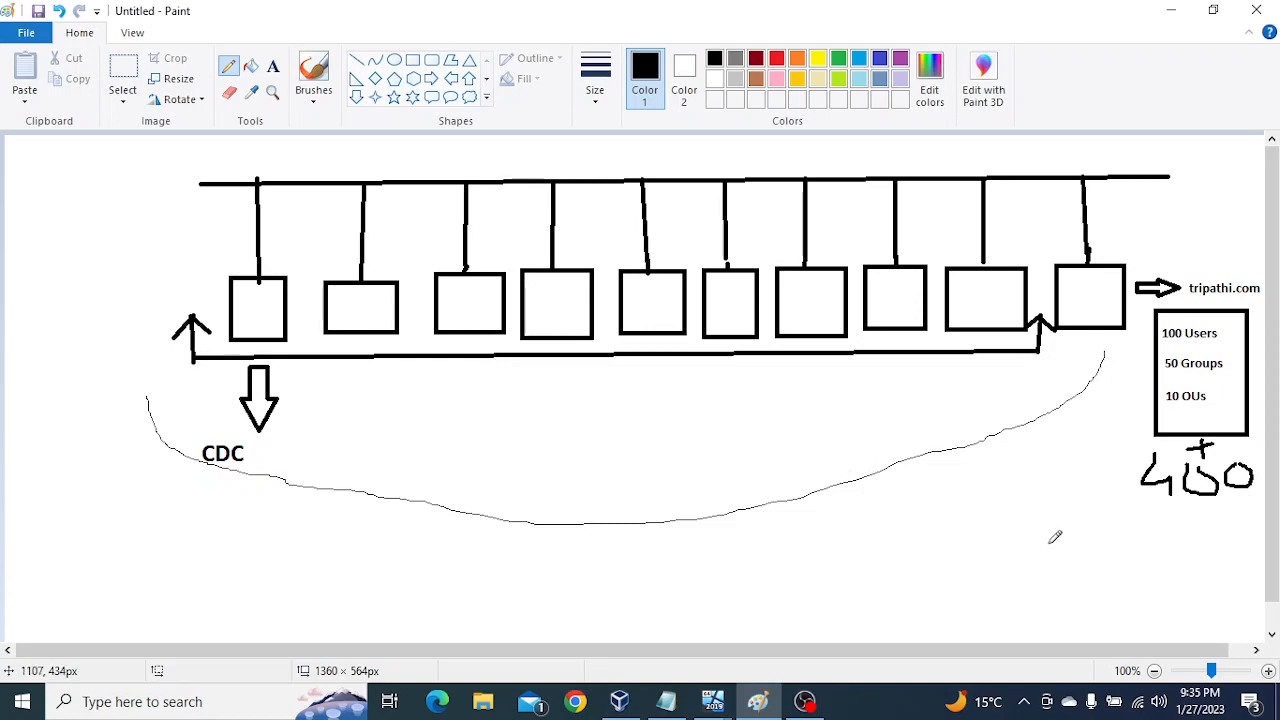
# Step: Handwrite "+ 200" beneath the handwritten figure under the users, groups and OUs box, and draw downward arrows beside the box
pyautogui.moveTo(1183, 509)
pyautogui.mouseDown()
pyautogui.moveTo(1222, 508)
pyautogui.moveTo(1176, 536)
pyautogui.moveTo(1184, 564)
pyautogui.moveTo(1206, 542)
pyautogui.moveTo(1240, 545)
pyautogui.moveTo(1236, 532)
pyautogui.mouseUp()
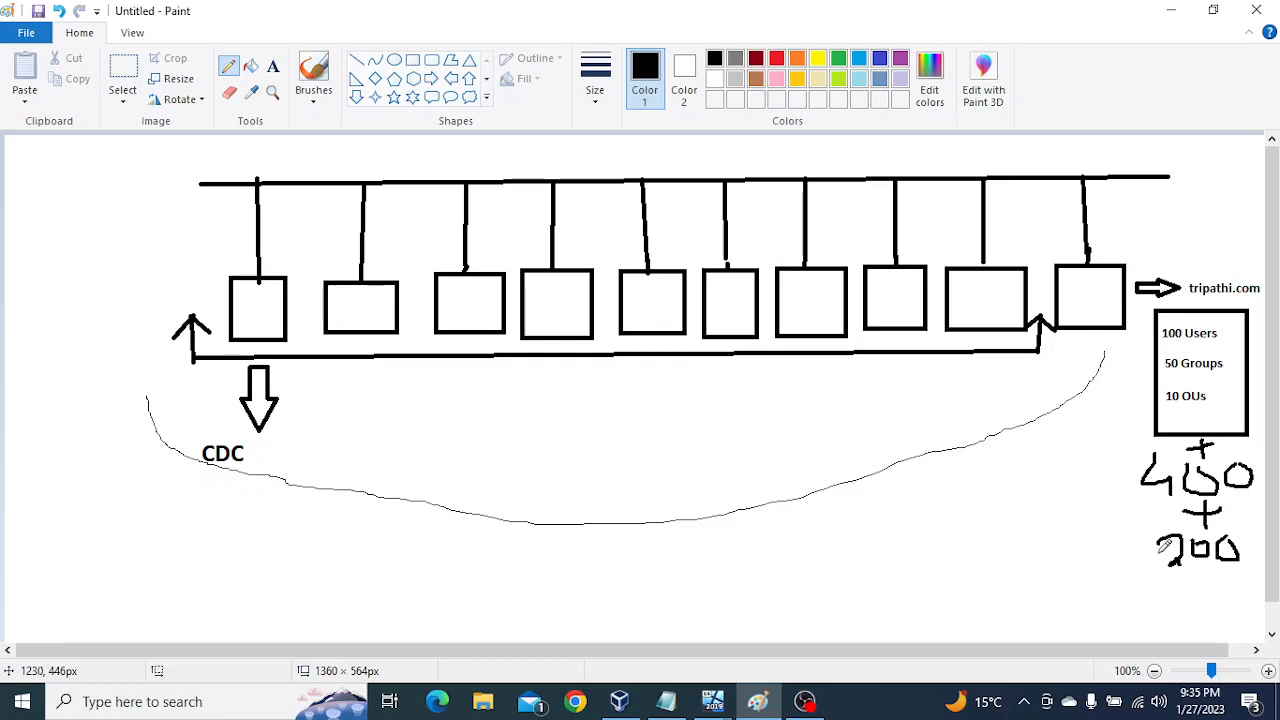
pyautogui.moveTo(1116, 353)
pyautogui.mouseDown()
pyautogui.moveTo(1121, 436)
pyautogui.moveTo(1108, 451)
pyautogui.moveTo(1126, 464)
pyautogui.mouseUp()
pyautogui.moveTo(1122, 468); pyautogui.dragTo(1120, 498)
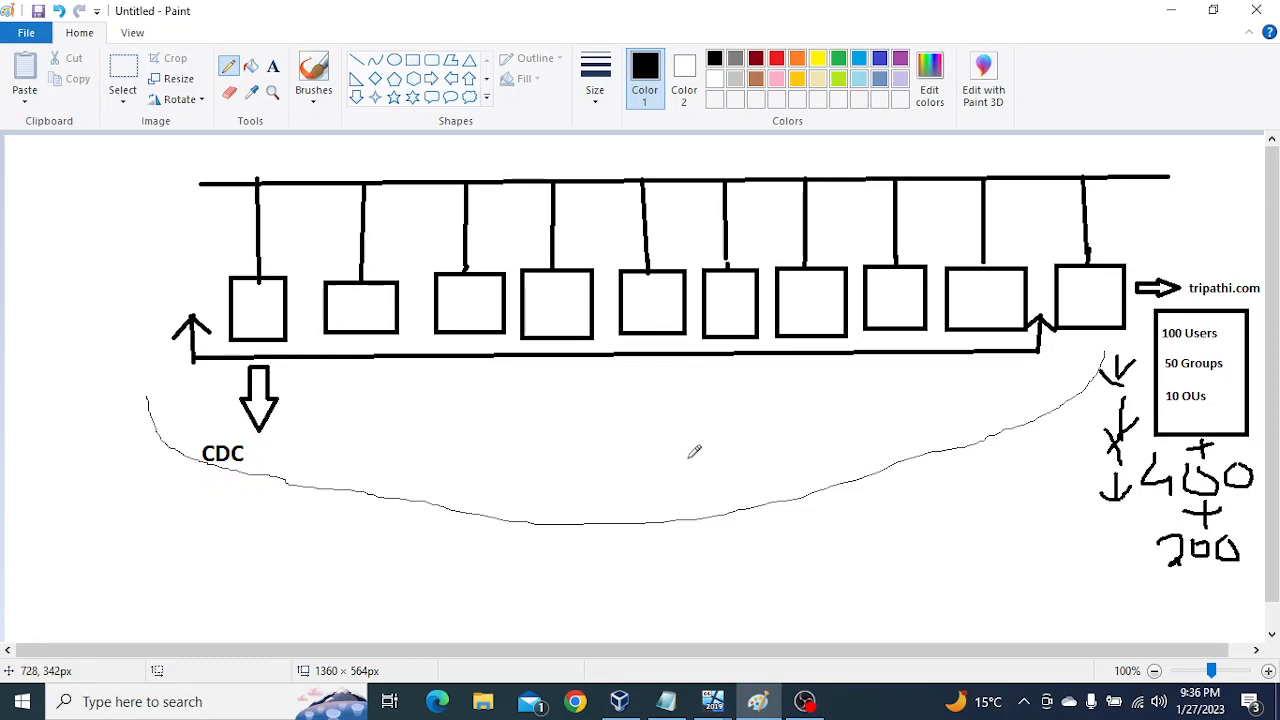
# Step: Circle the first computer box and draw a curved double-headed arrow between it and the last computer box
pyautogui.moveTo(295, 241)
pyautogui.mouseDown()
pyautogui.moveTo(210, 318)
pyautogui.moveTo(318, 312)
pyautogui.moveTo(300, 242)
pyautogui.moveTo(296, 268)
pyautogui.mouseUp()
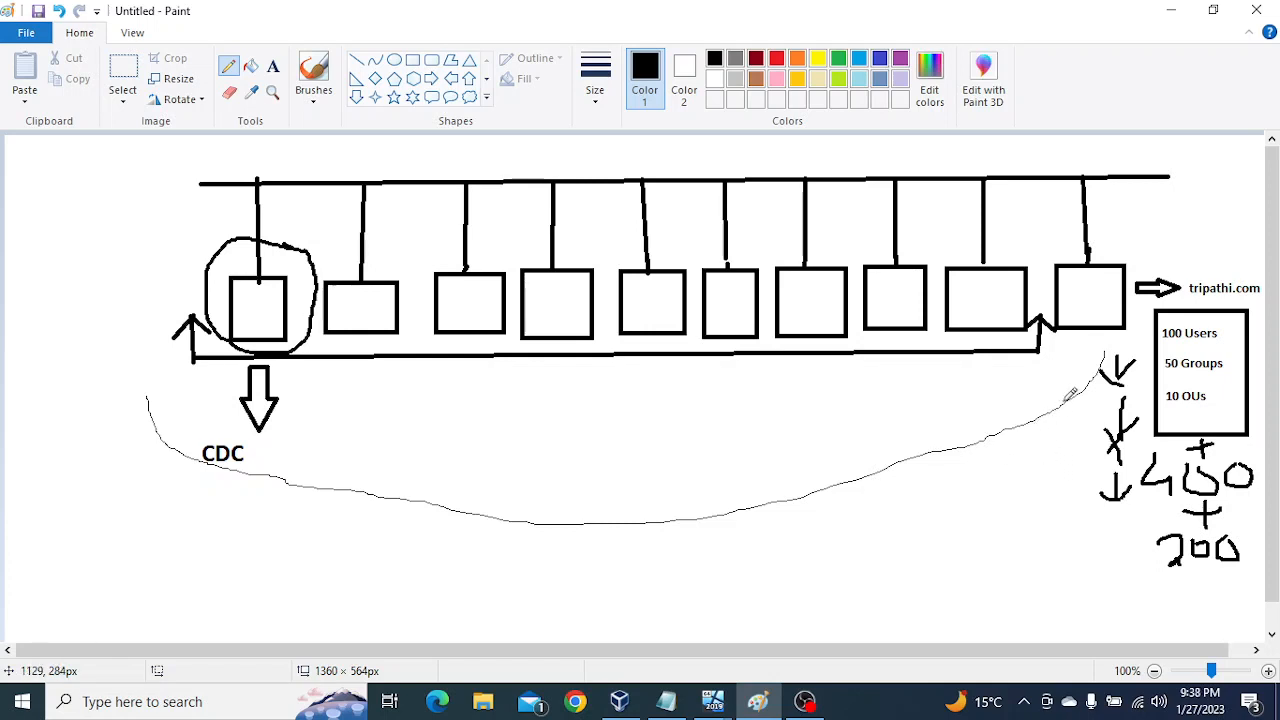
pyautogui.moveTo(1056, 369)
pyautogui.mouseDown()
pyautogui.moveTo(636, 407)
pyautogui.moveTo(393, 387)
pyautogui.moveTo(326, 334)
pyautogui.moveTo(316, 387)
pyautogui.moveTo(402, 394)
pyautogui.mouseUp()
pyautogui.moveTo(307, 360); pyautogui.dragTo(356, 362)
pyautogui.moveTo(1058, 355)
pyautogui.mouseDown()
pyautogui.moveTo(1084, 386)
pyautogui.moveTo(1028, 398)
pyautogui.mouseUp()
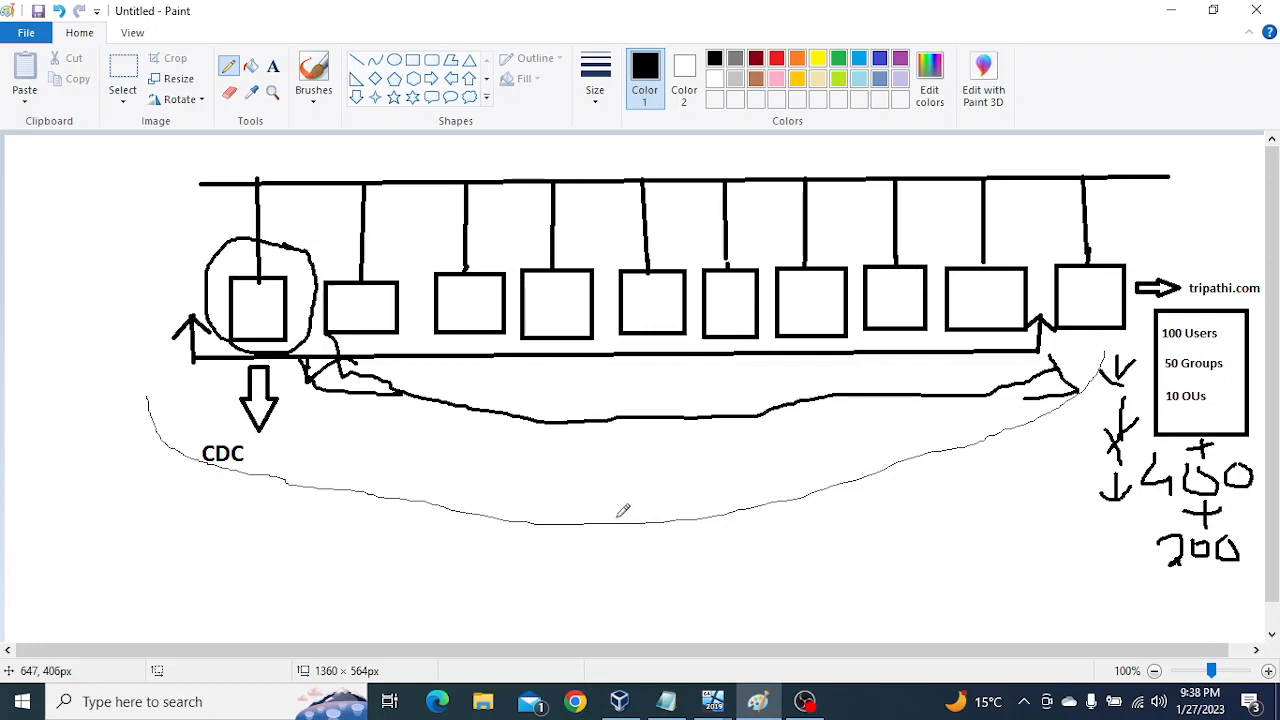
# Step: Minimize the Paint drawing and switch to the "windows server 2019" virtual machine in VirtualBox
pyautogui.click(1168, 13)
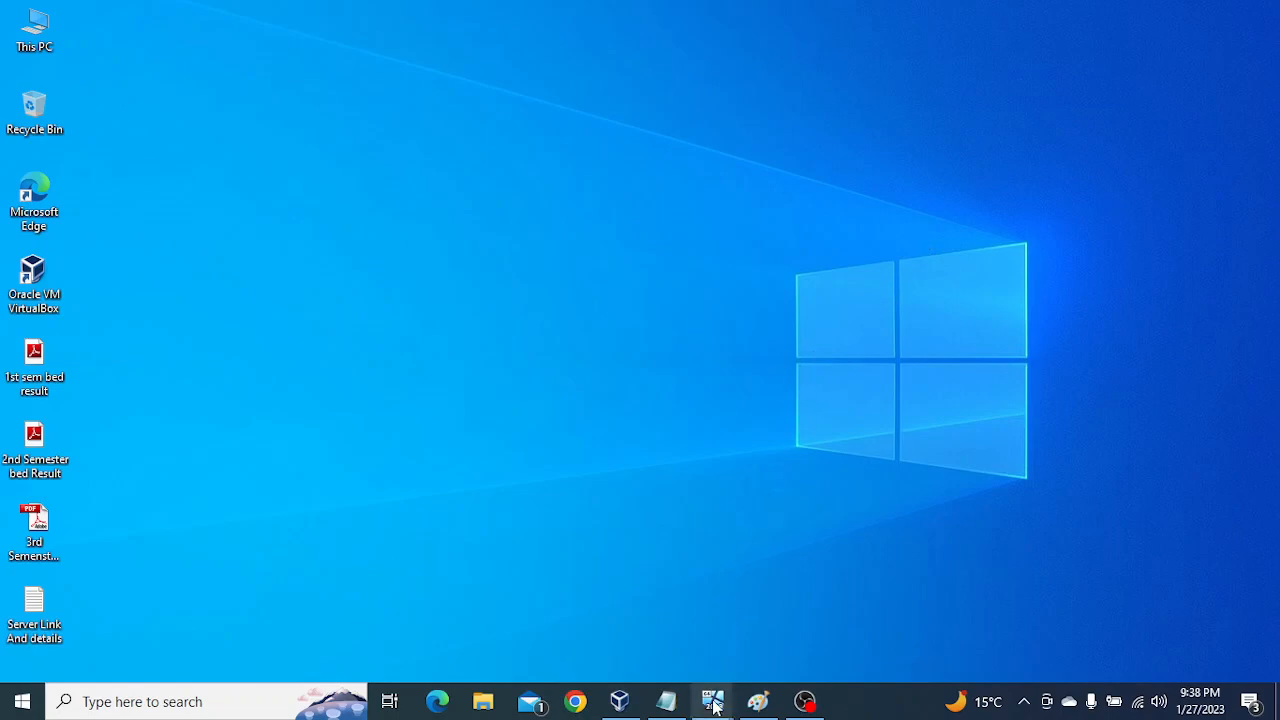
pyautogui.moveTo(712, 701)
pyautogui.click(644, 640)
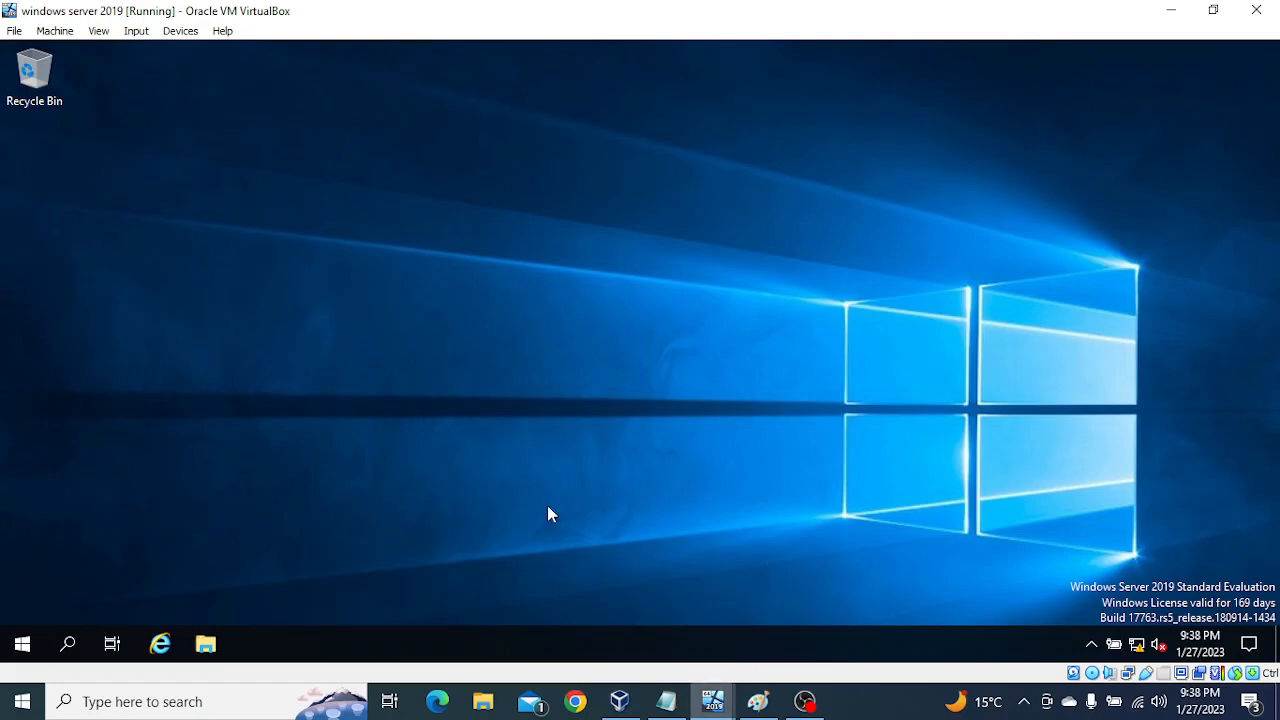
pyautogui.click(22, 648)
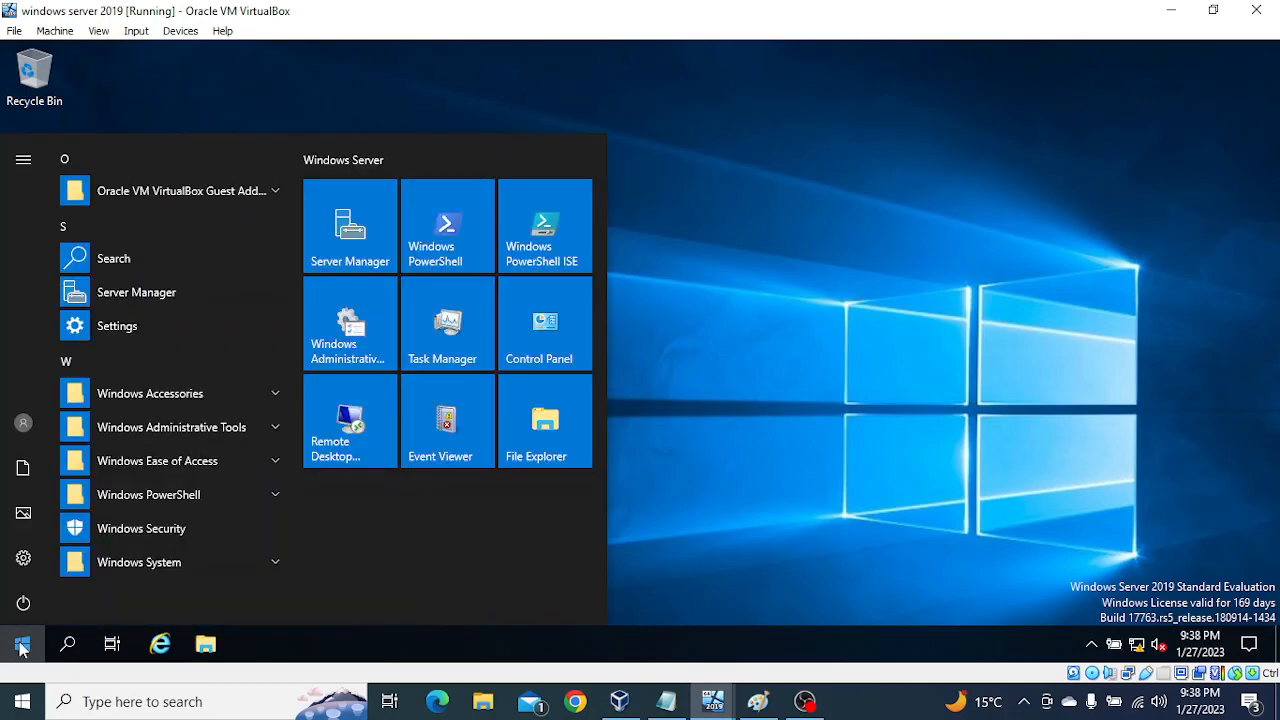
pyautogui.click(837, 410)
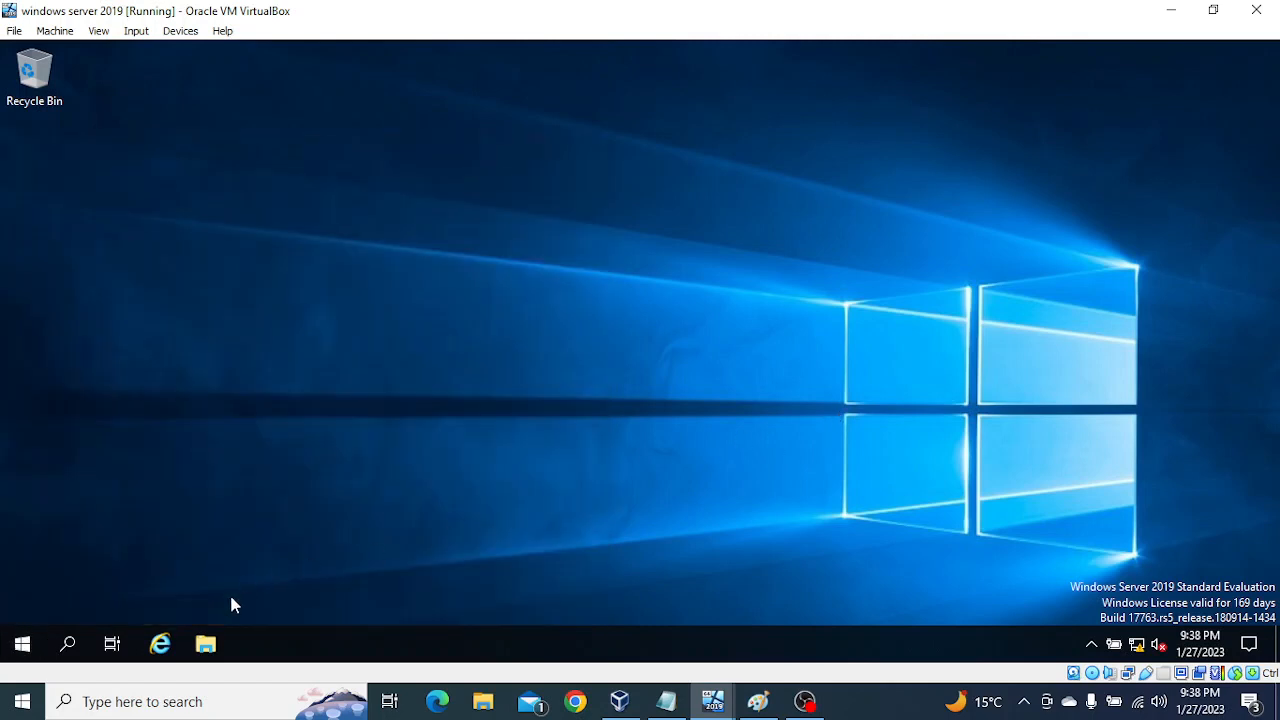
pyautogui.click(206, 645)
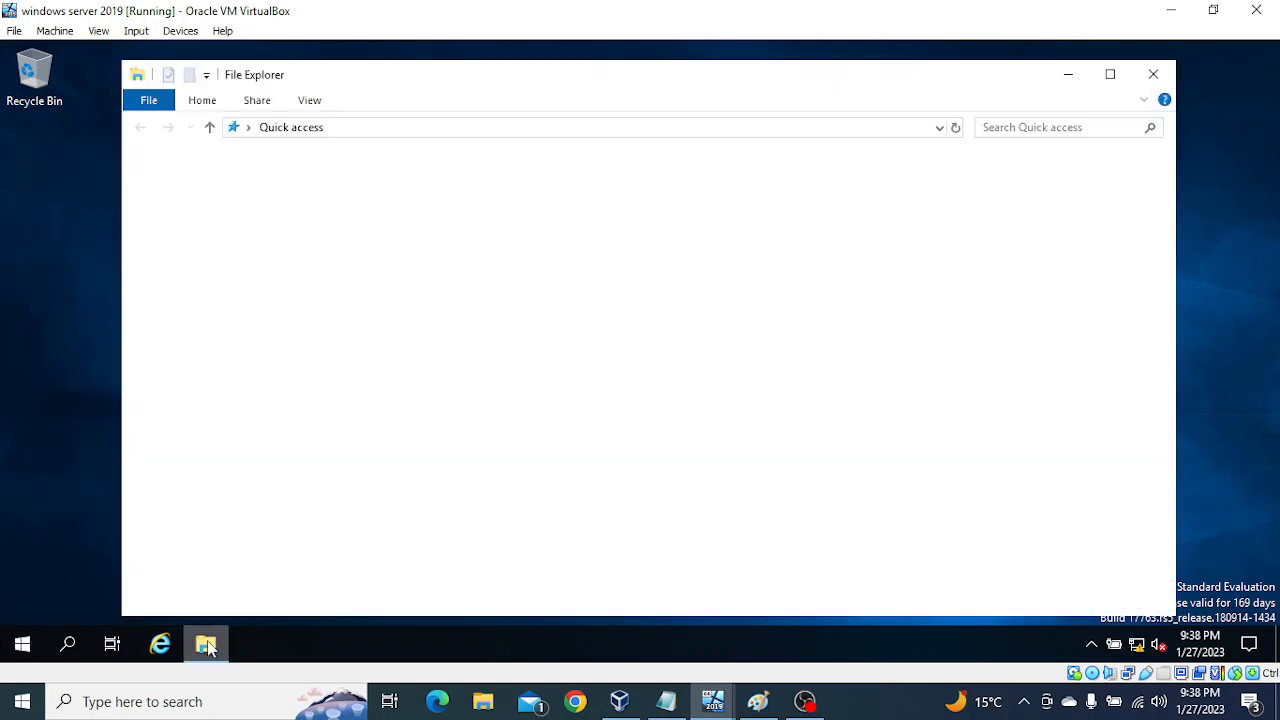
pyautogui.click(1154, 76)
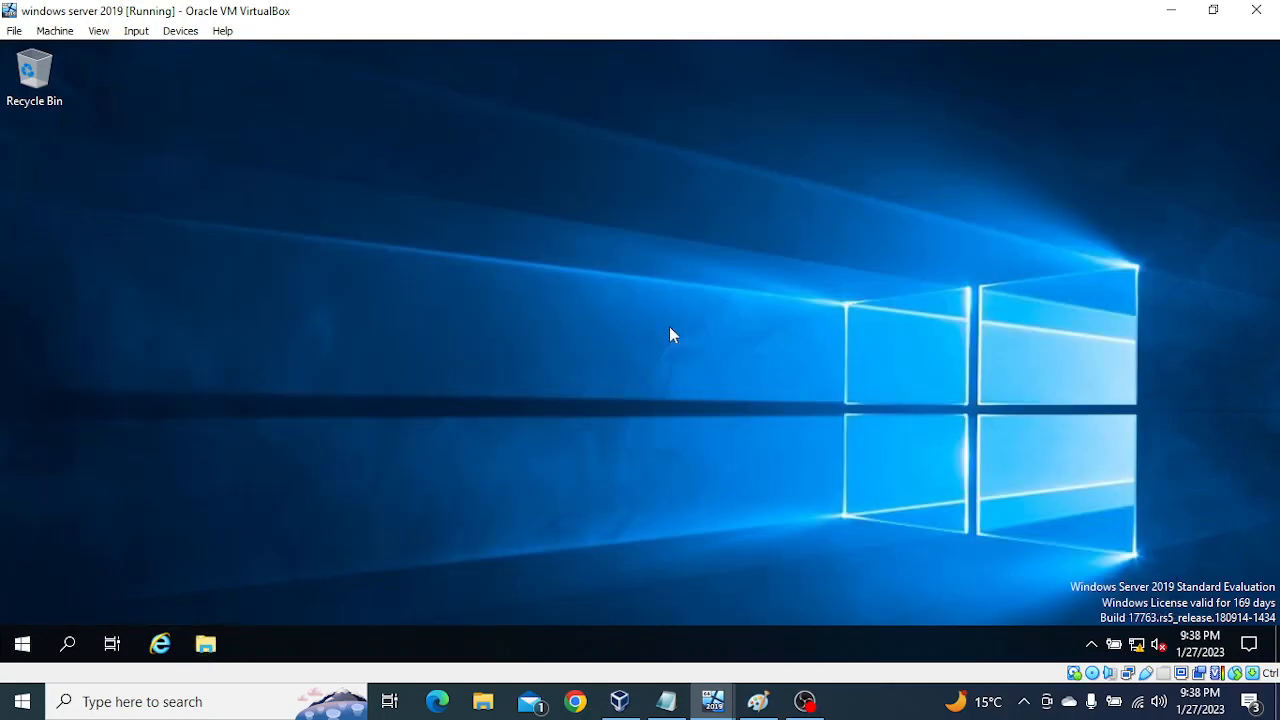
# Step: Open Server Manager on the "windows server 2019" machine and show the Local Server properties
pyautogui.click(22, 645)
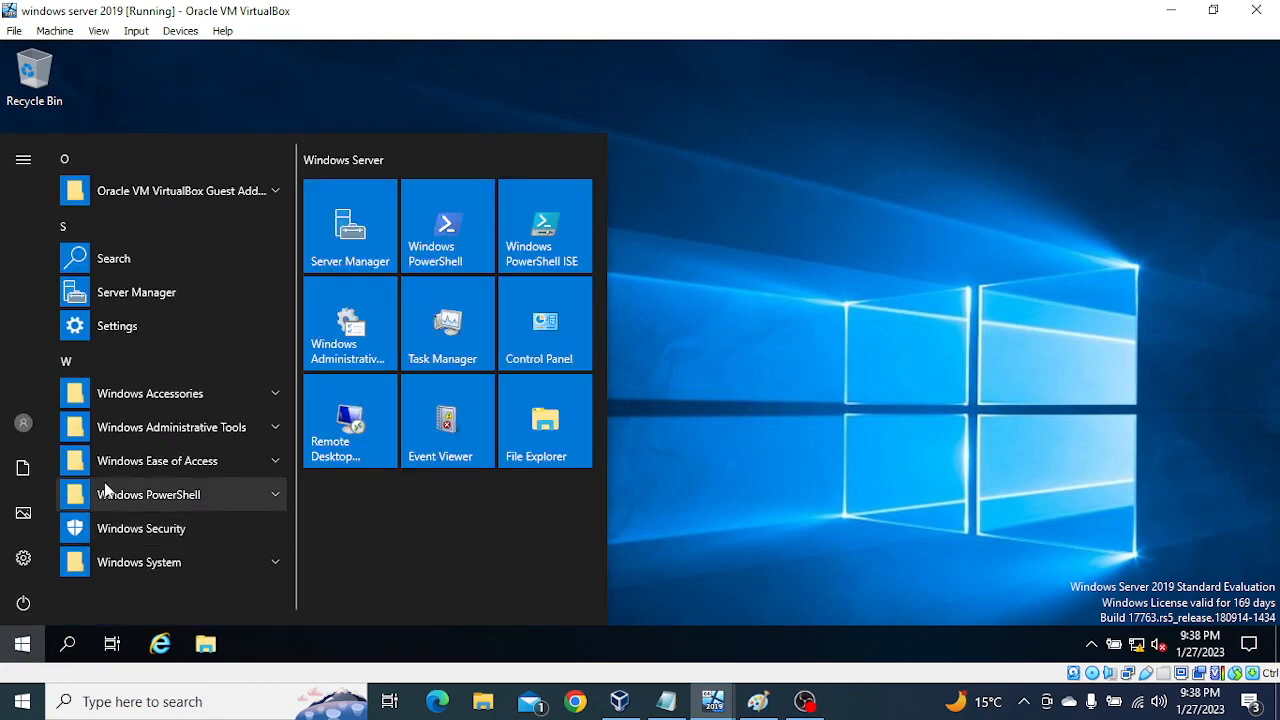
pyautogui.click(137, 299)
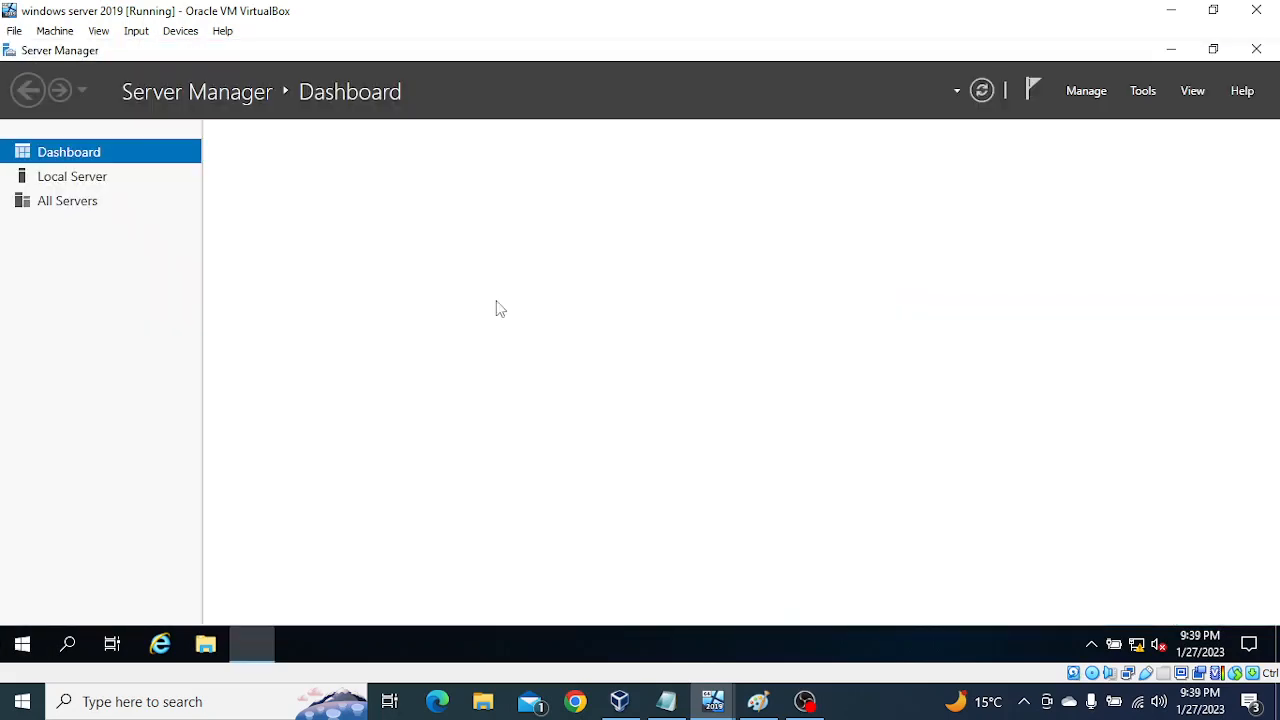
pyautogui.click(75, 177)
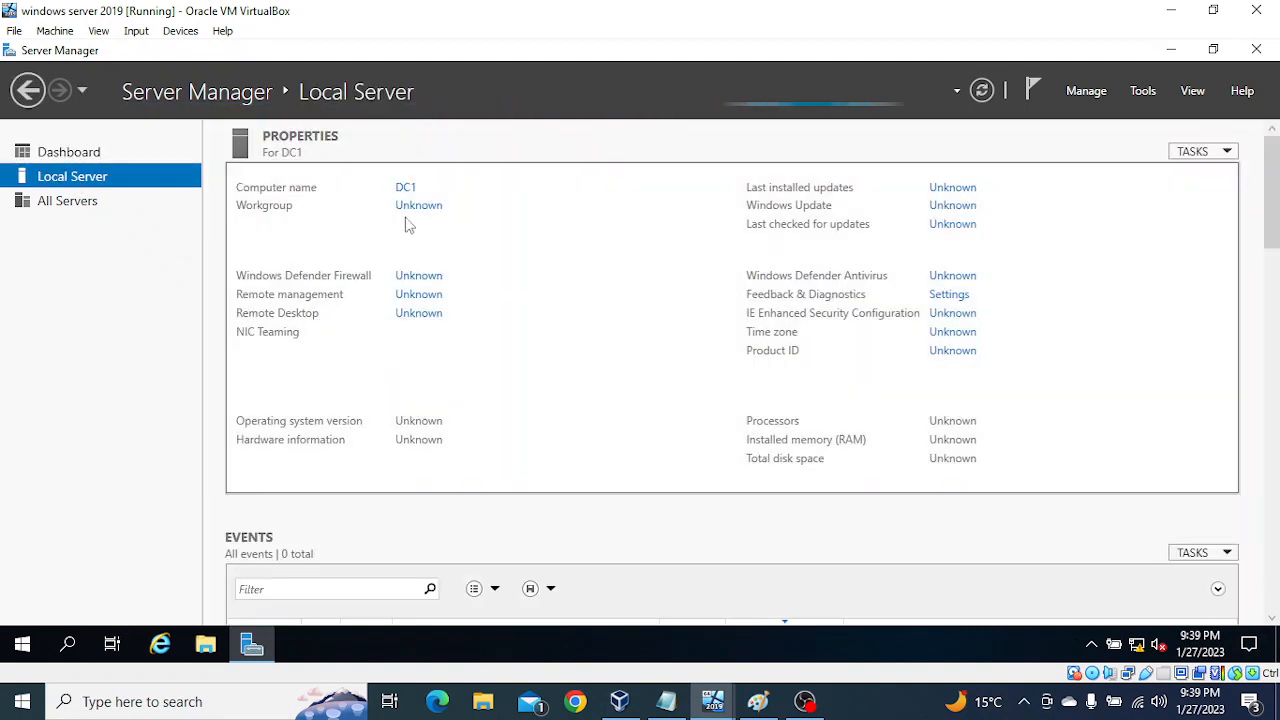
# Step: View Node1's Local Server properties on the ADC virtual machine and return to the "windows server 2019" machine
pyautogui.moveTo(713, 700)
pyautogui.click(744, 616)
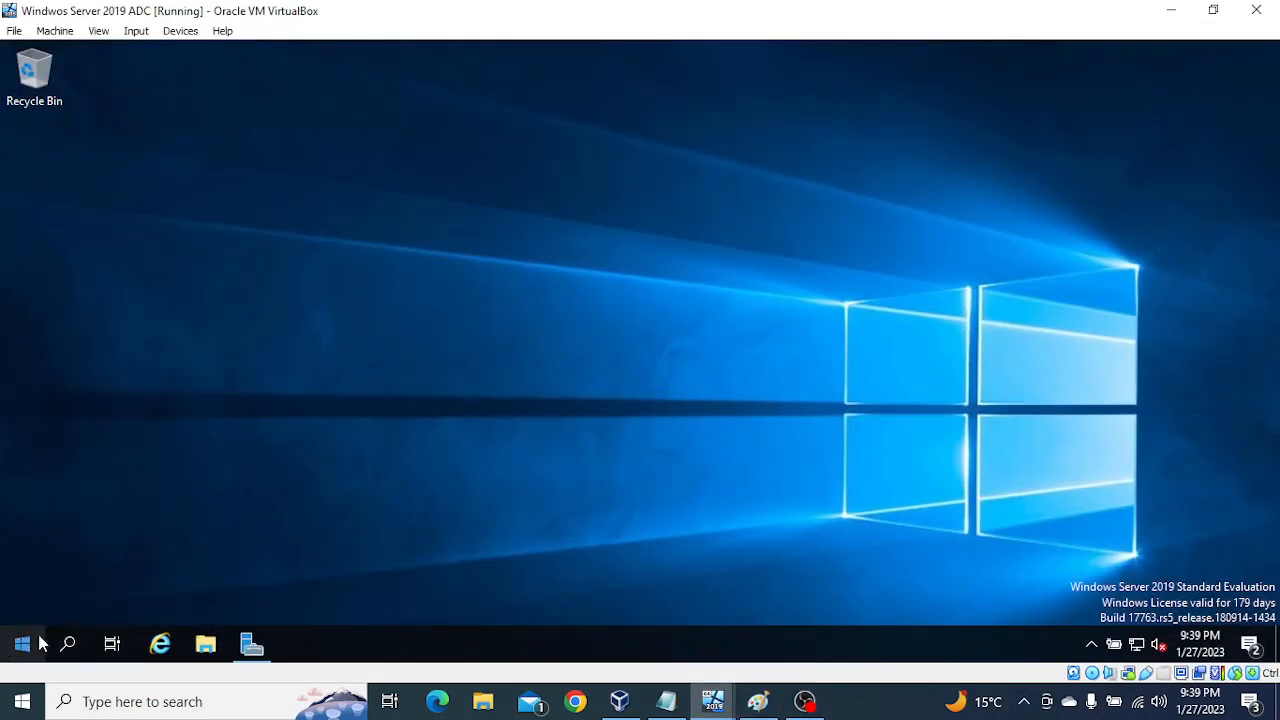
pyautogui.click(251, 645)
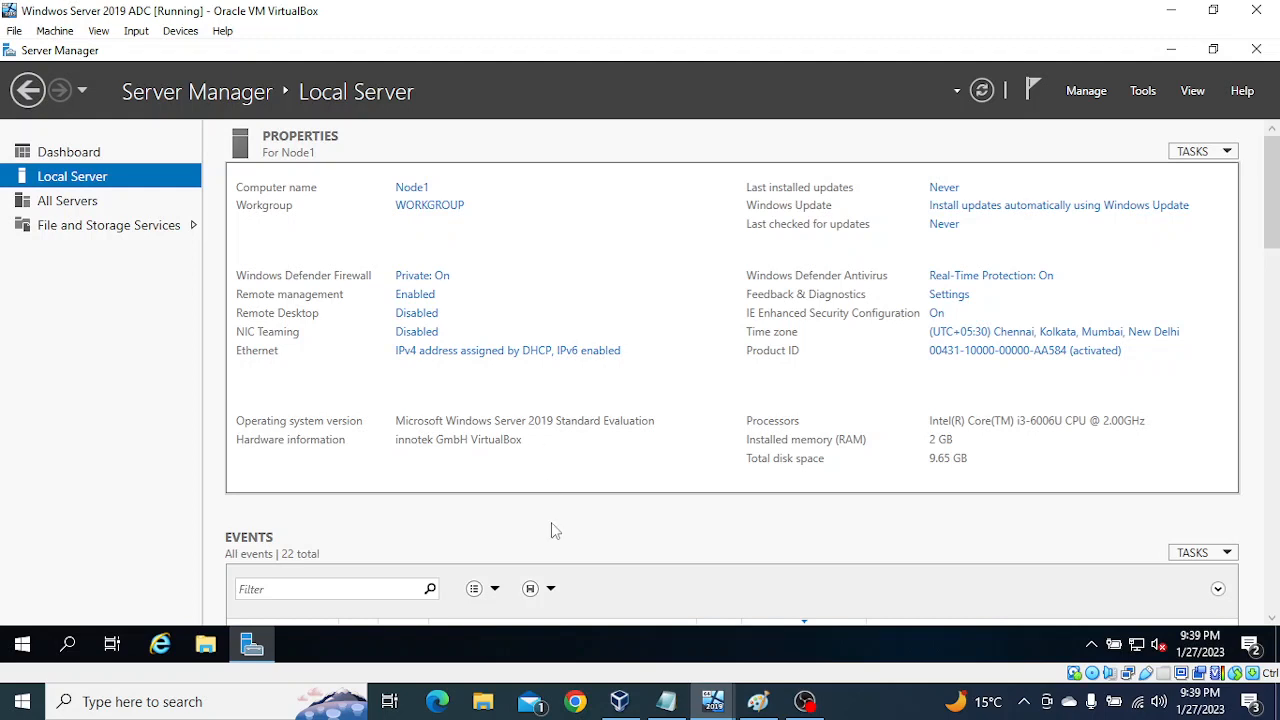
pyautogui.moveTo(728, 706)
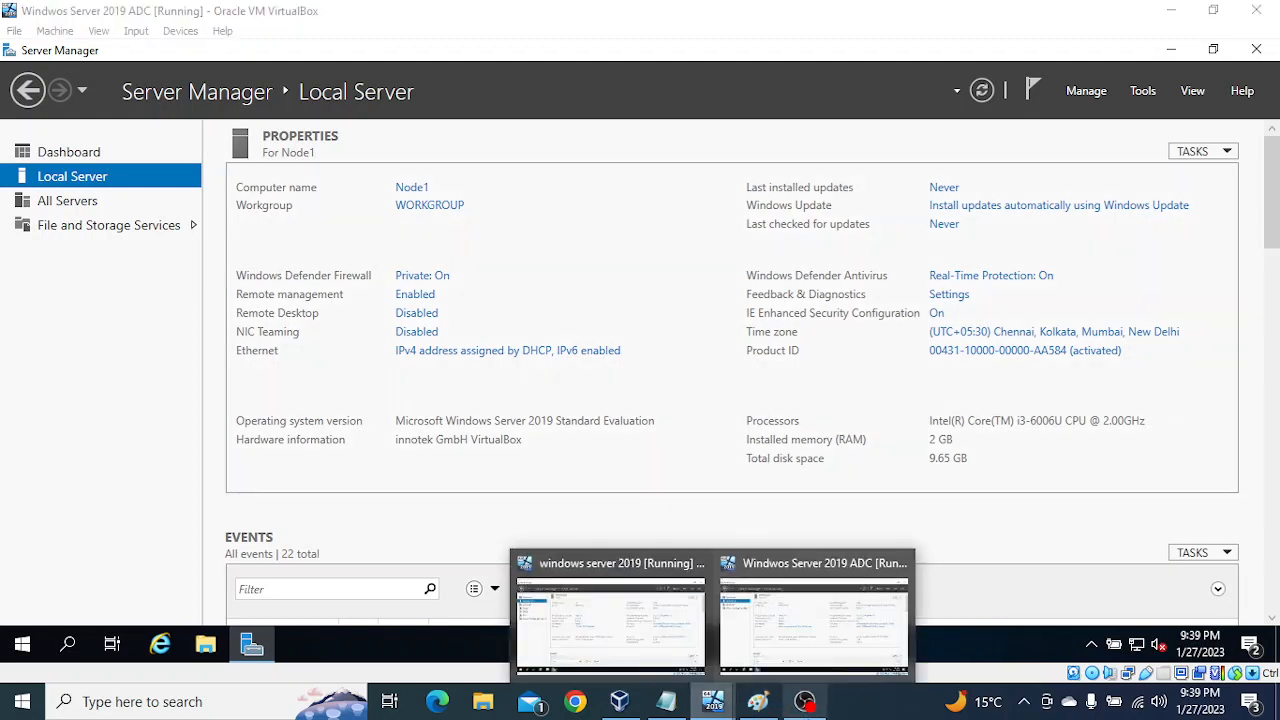
pyautogui.moveTo(650, 628)
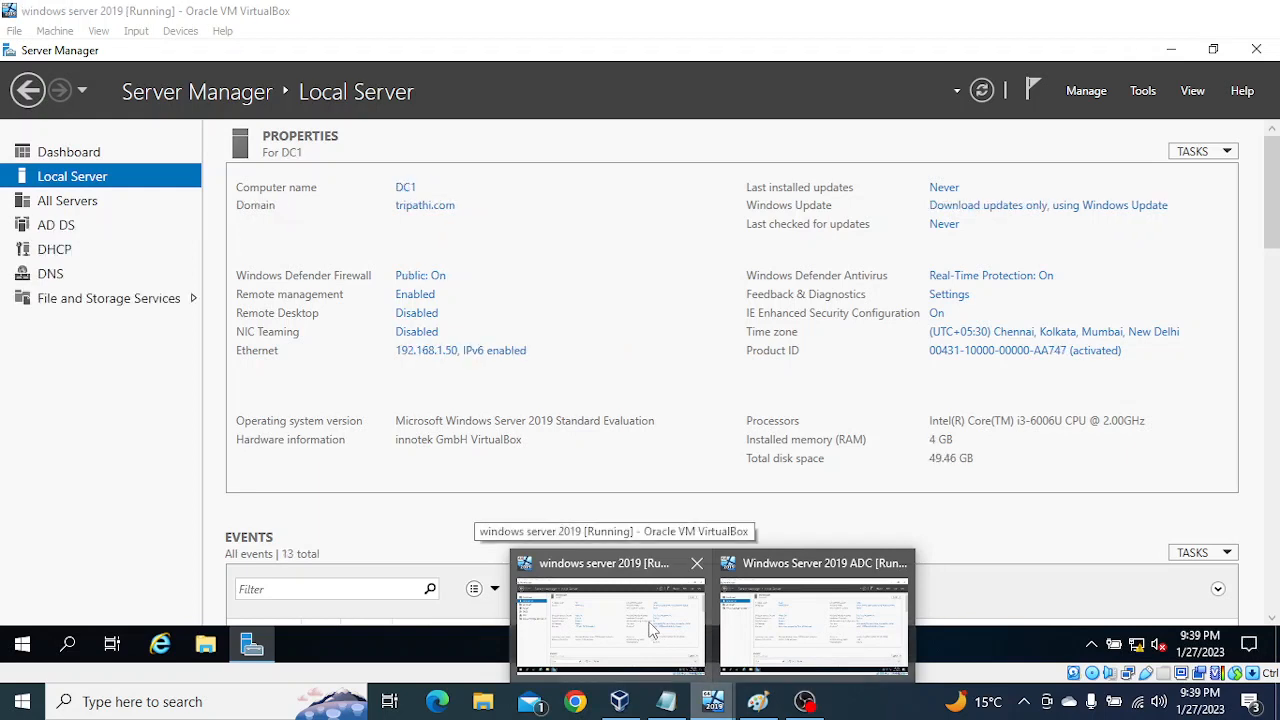
pyautogui.click(650, 628)
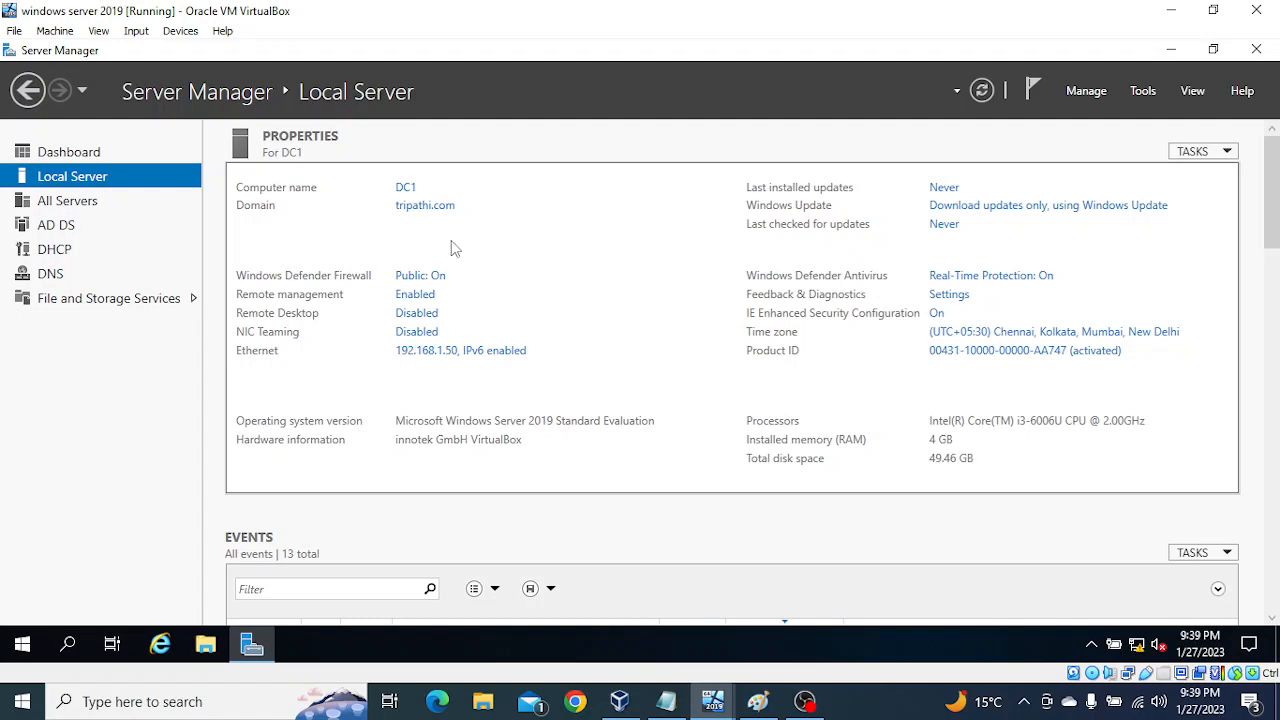
pyautogui.click(1145, 92)
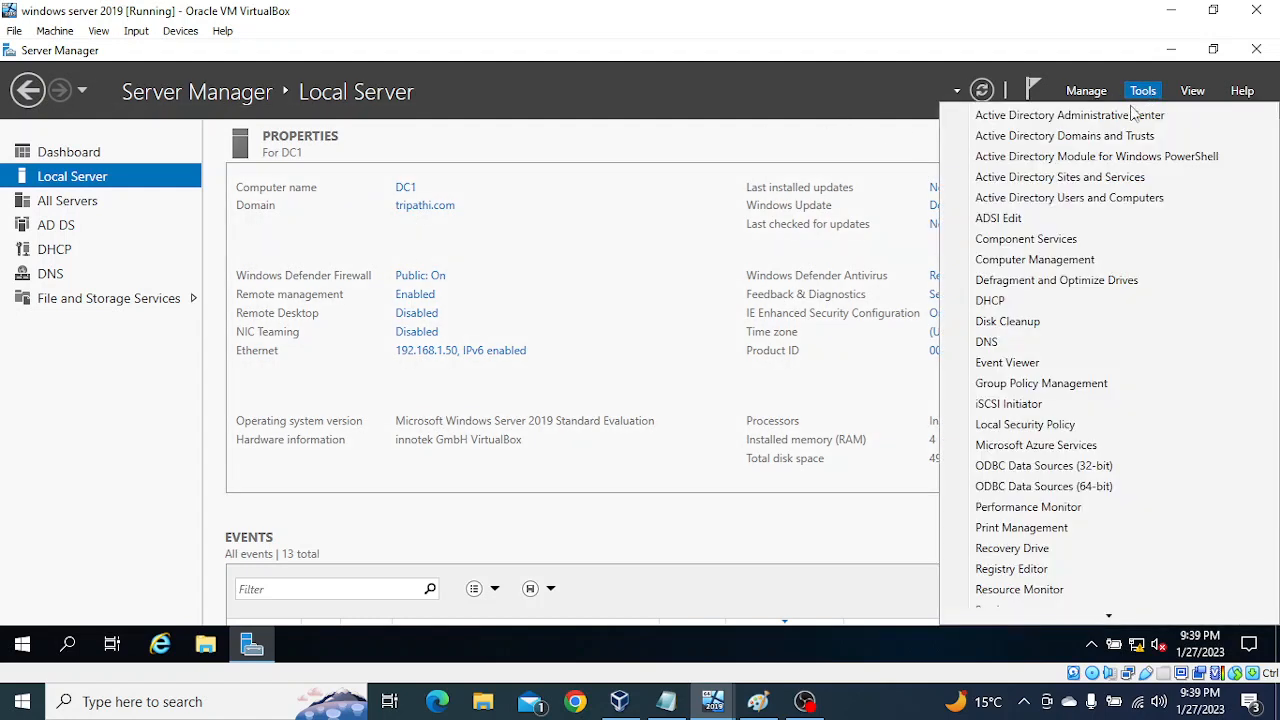
pyautogui.click(1068, 178)
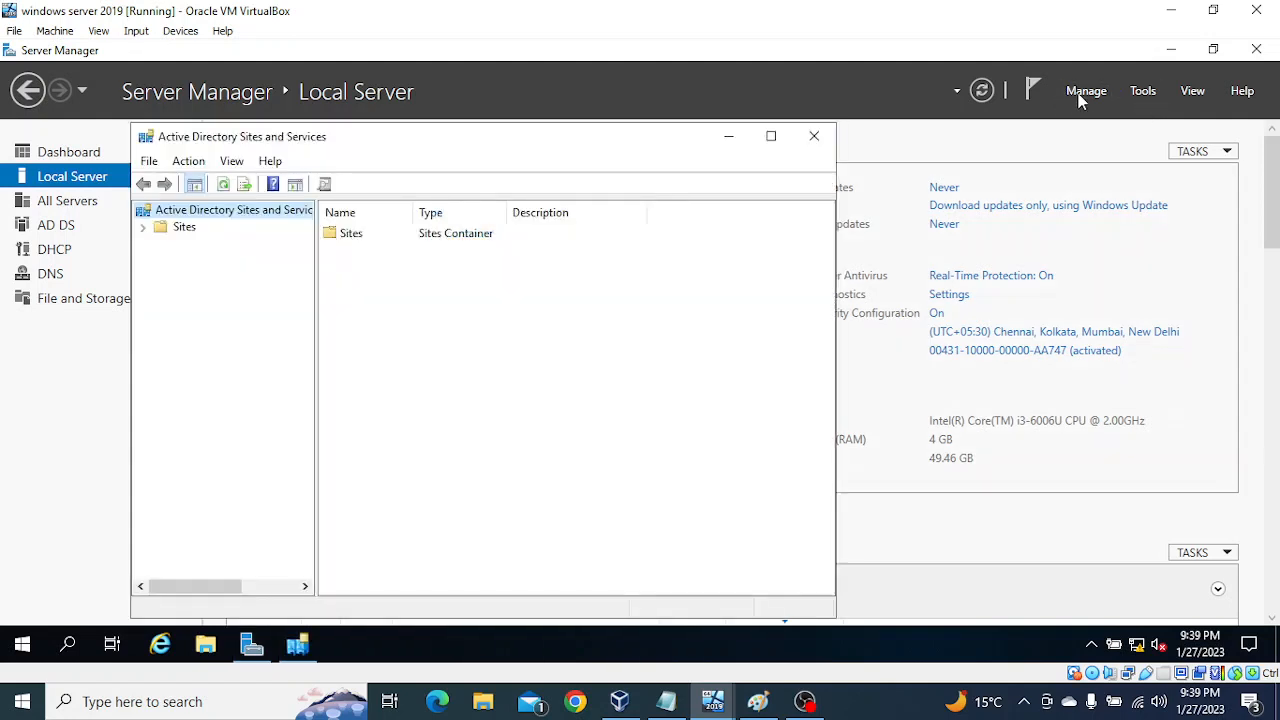
pyautogui.click(816, 137)
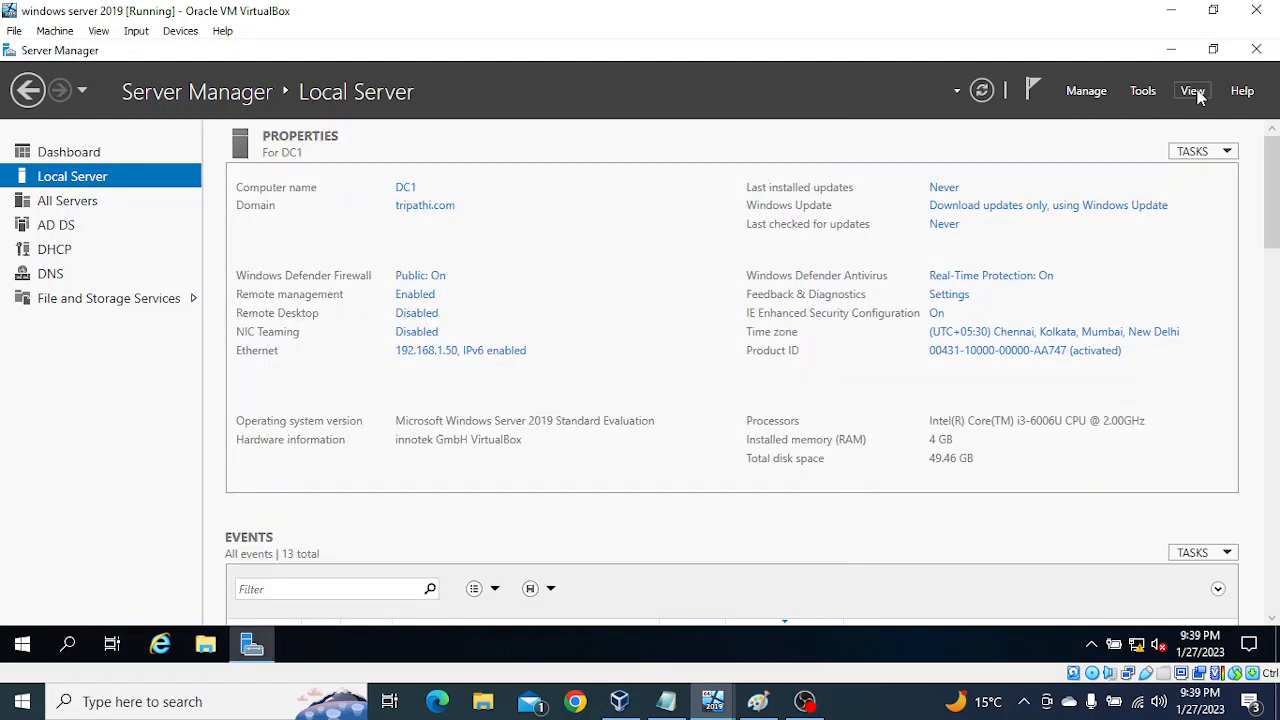
# Step: Review the accounts and groups in the domain's Users container in Active Directory Users and Computers, and close the console
pyautogui.click(1141, 91)
pyautogui.click(1089, 197)
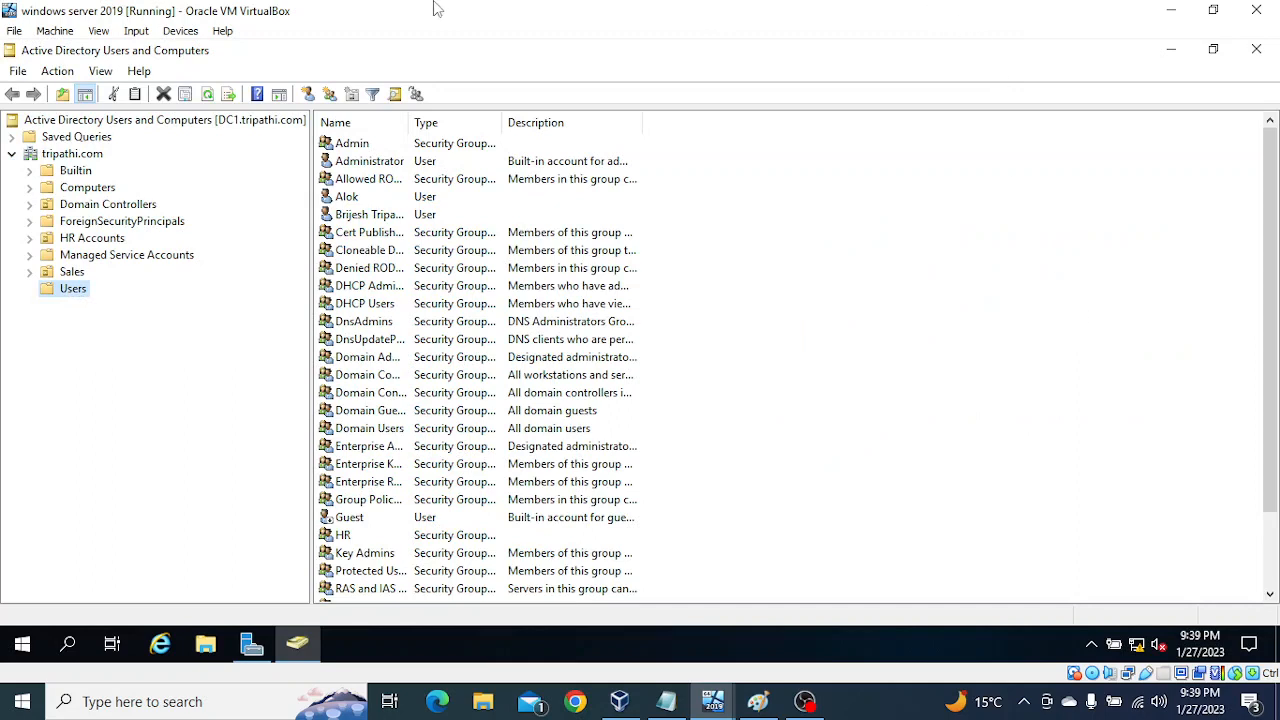
pyautogui.scroll(-2, 720, 425)
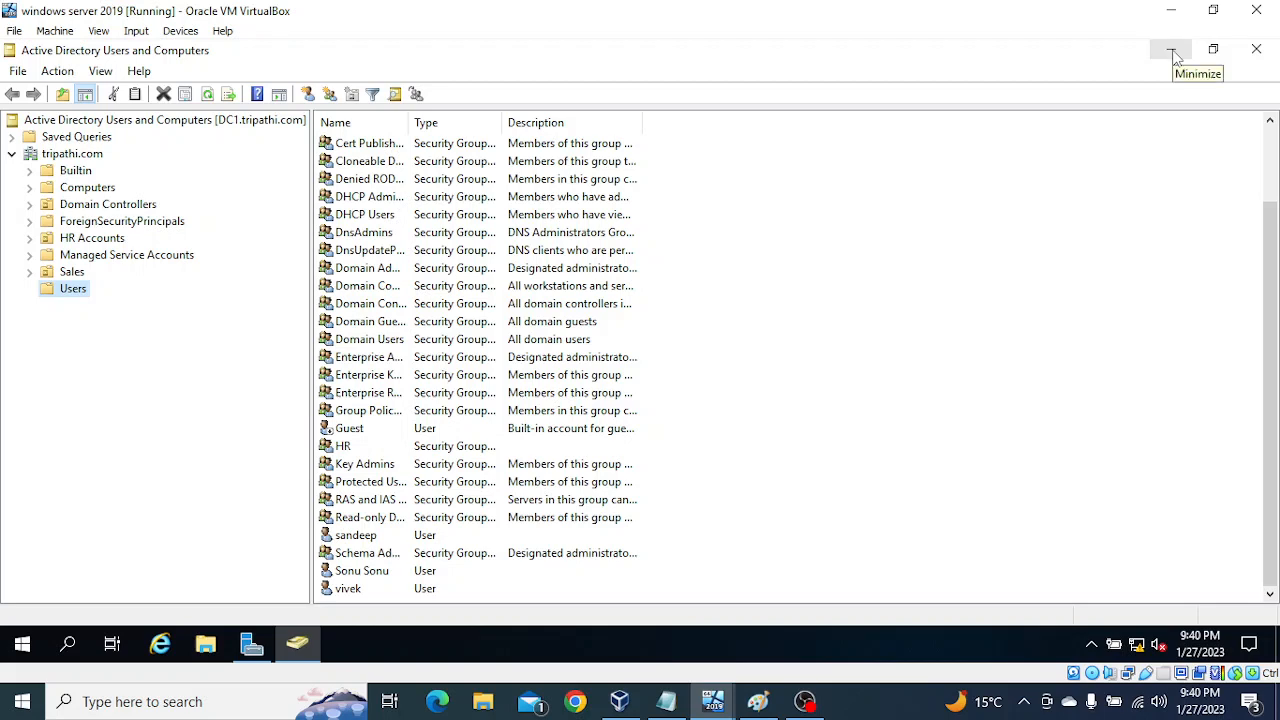
pyautogui.click(1245, 55)
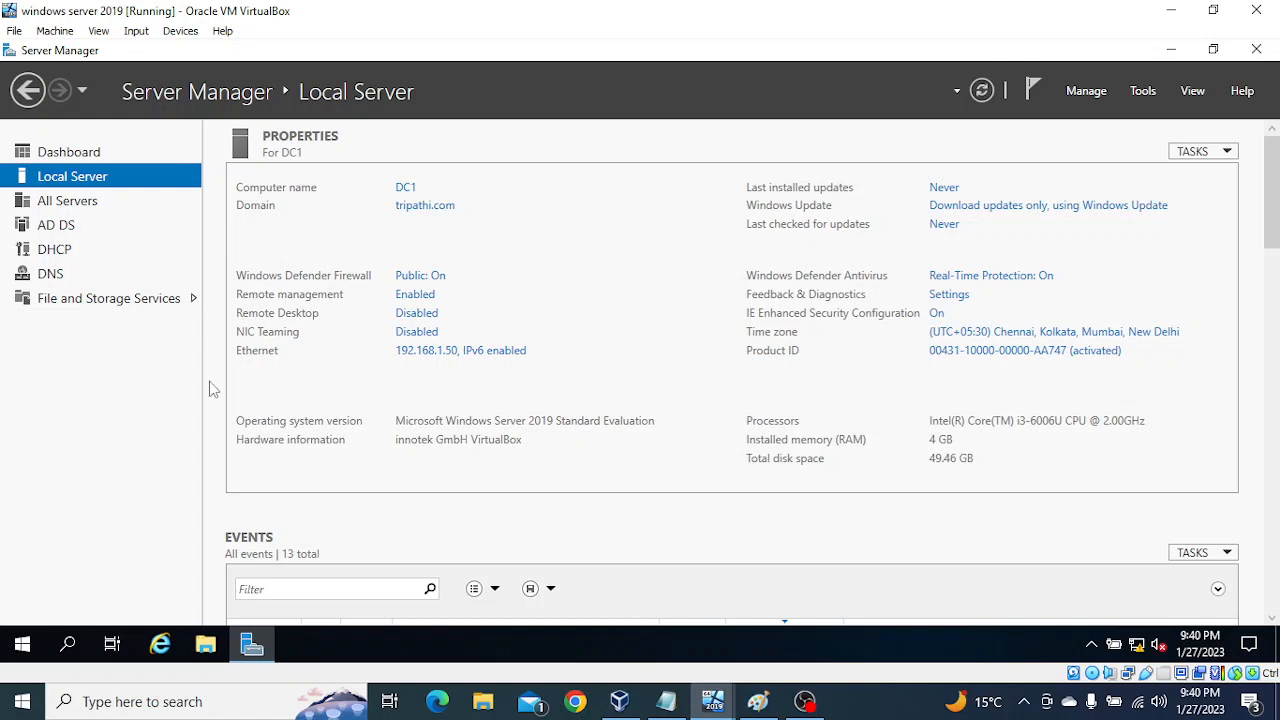
# Step: Check the IP address and DNS servers in the IPv4 properties of DC1's Ethernet adapter, and close the network windows
pyautogui.click(441, 358)
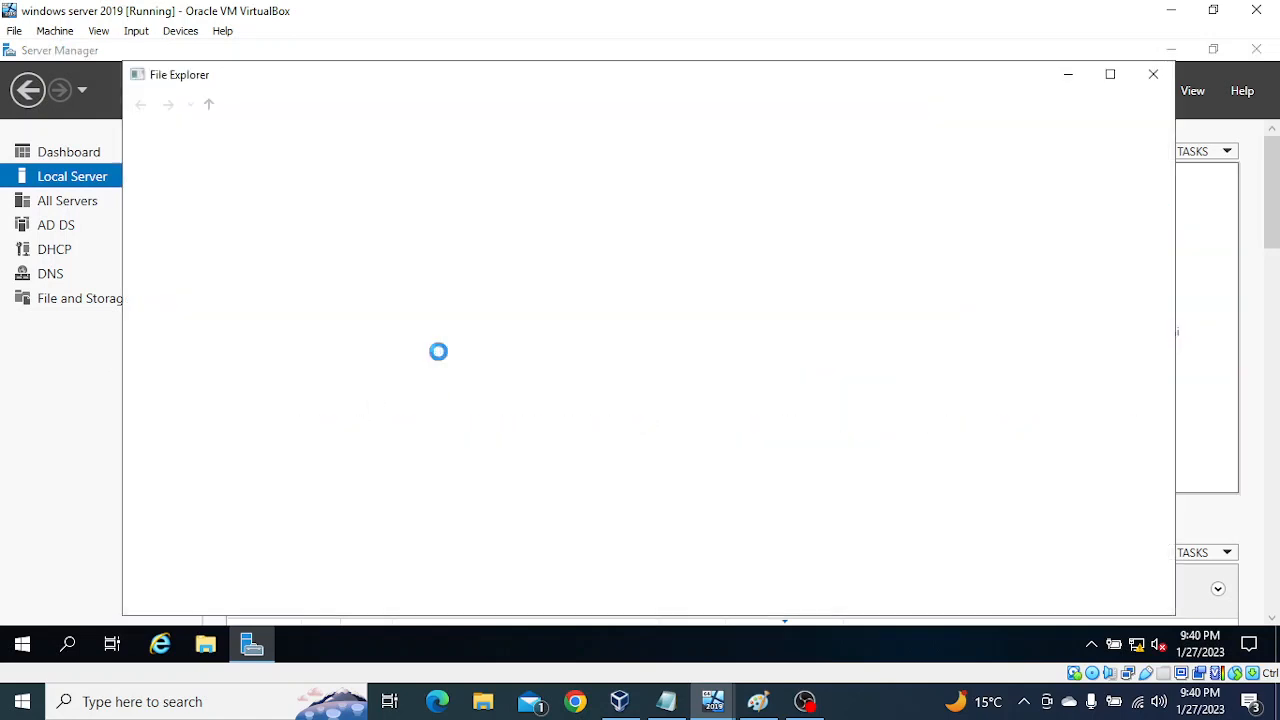
pyautogui.rightClick(255, 193)
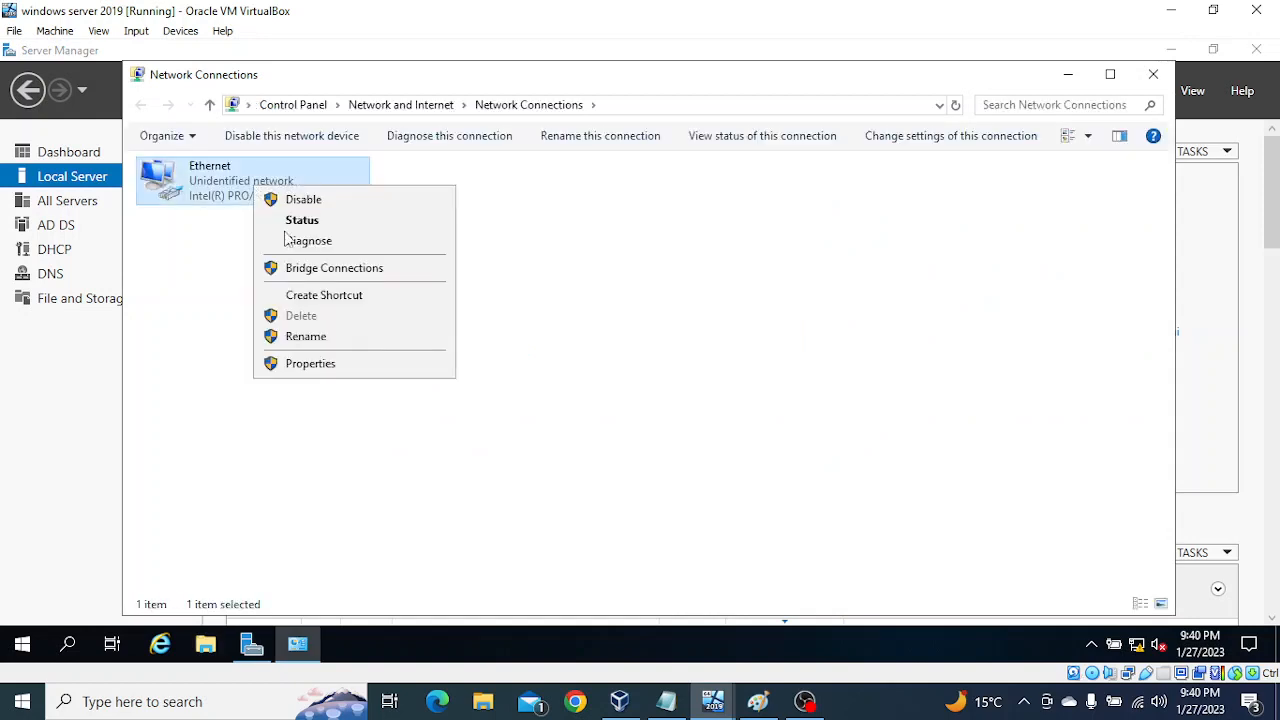
pyautogui.click(320, 364)
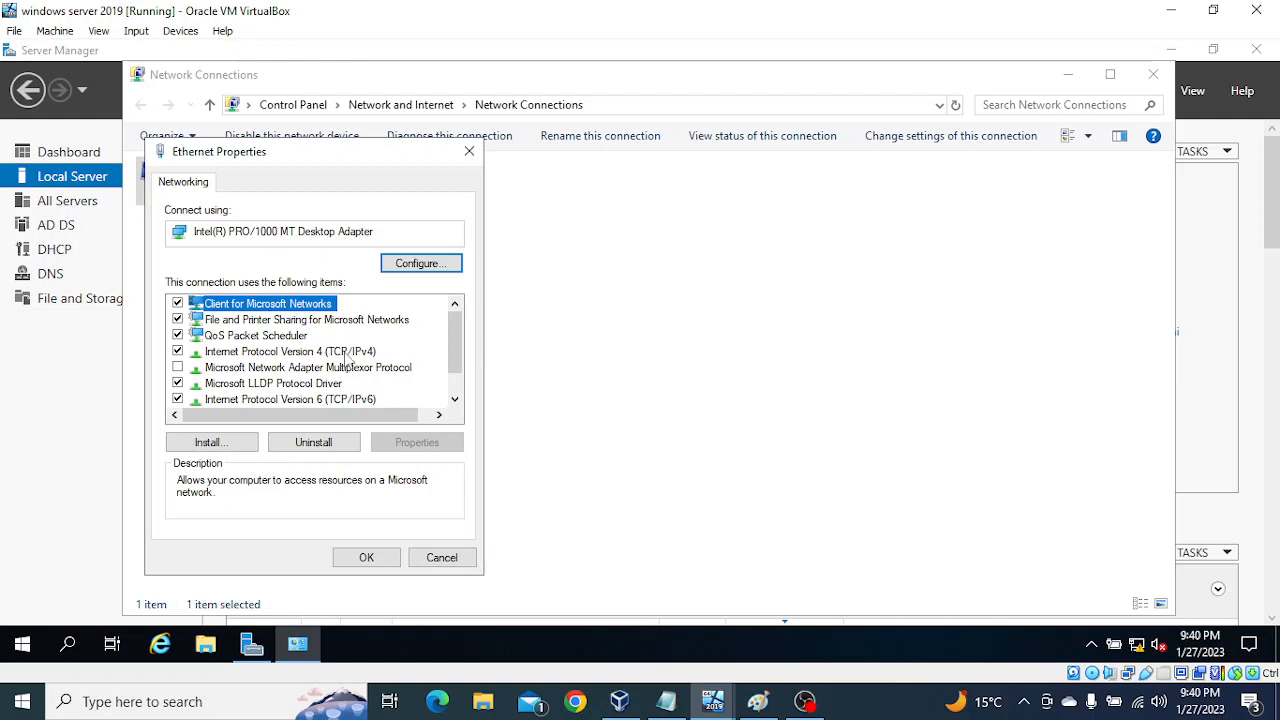
pyautogui.click(350, 355)
pyautogui.click(433, 446)
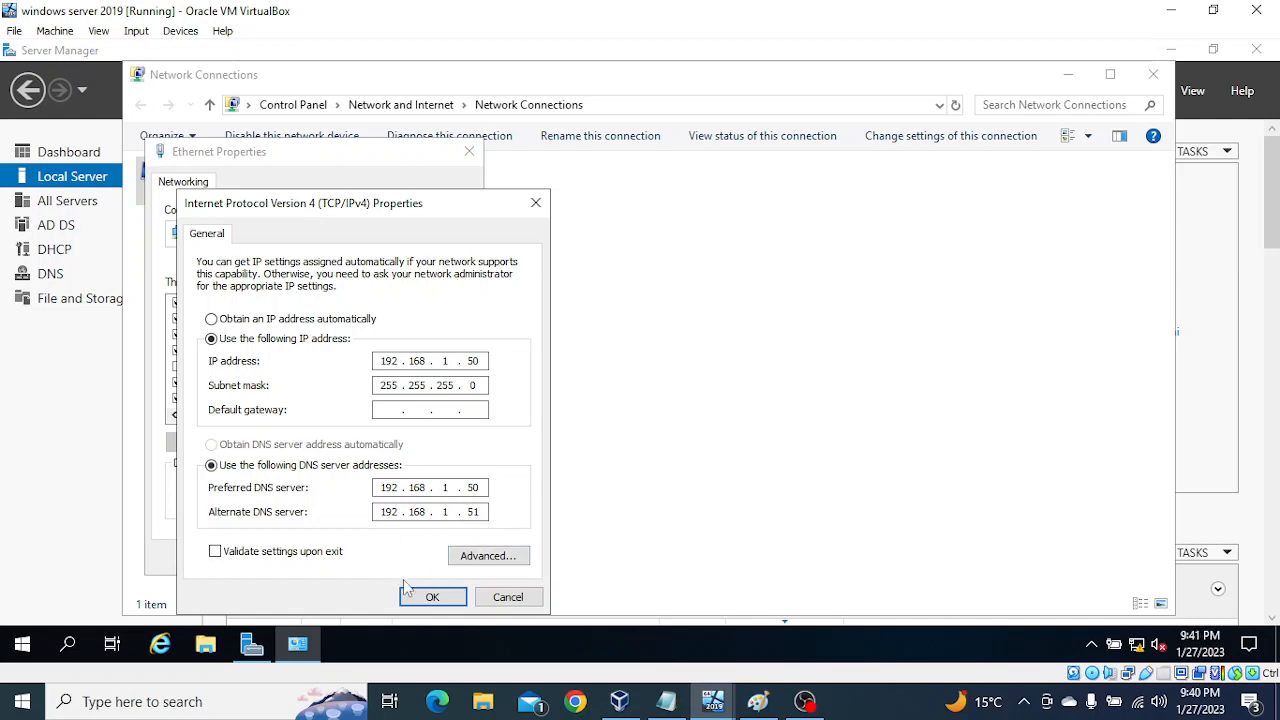
pyautogui.click(420, 598)
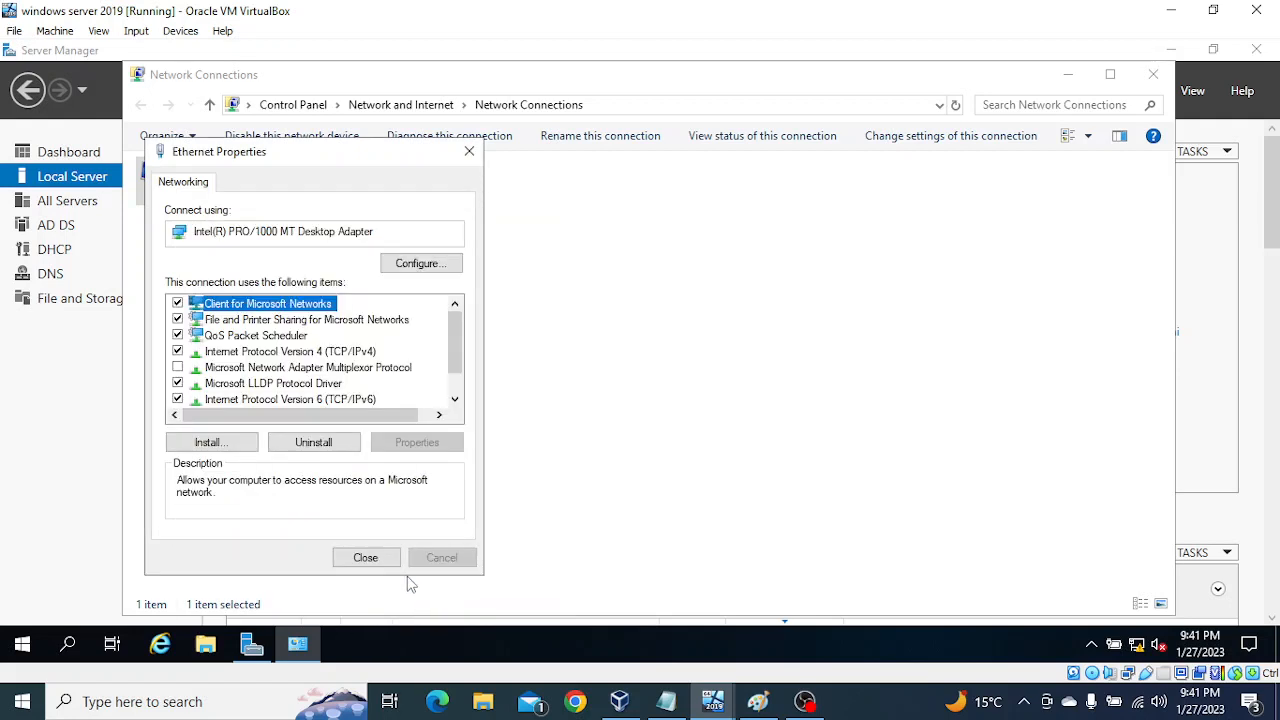
pyautogui.click(374, 564)
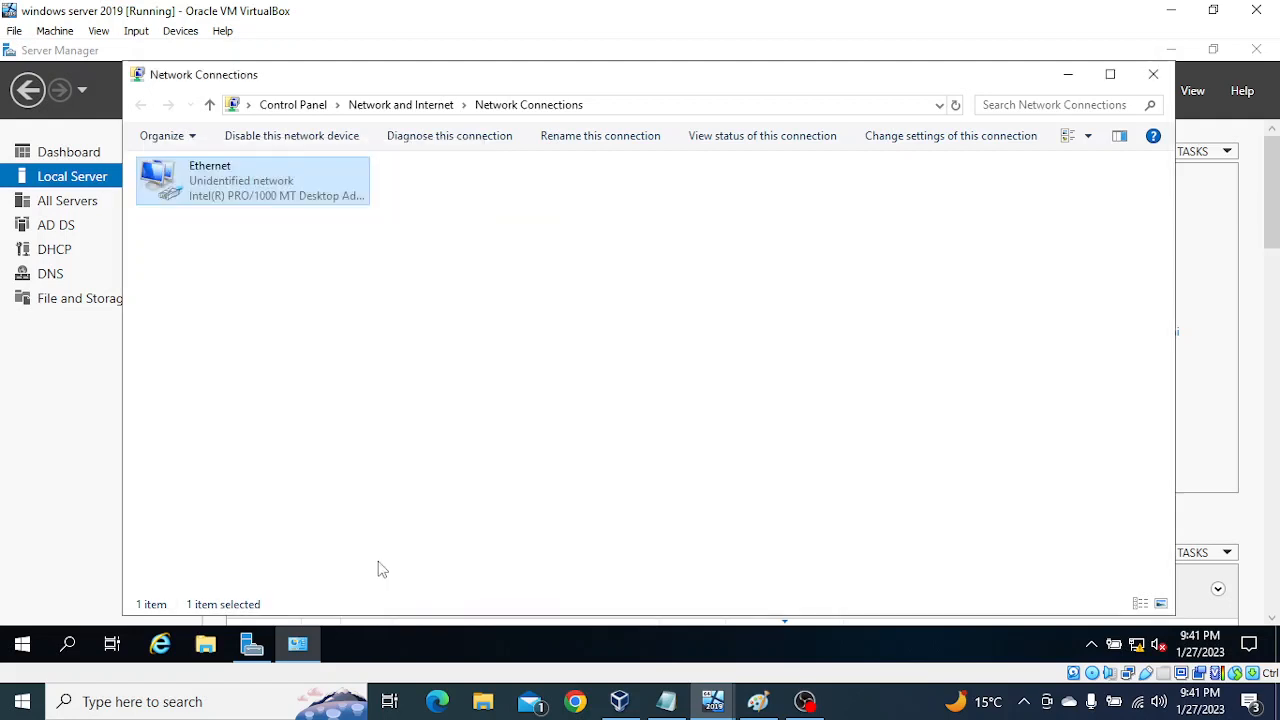
pyautogui.click(1153, 75)
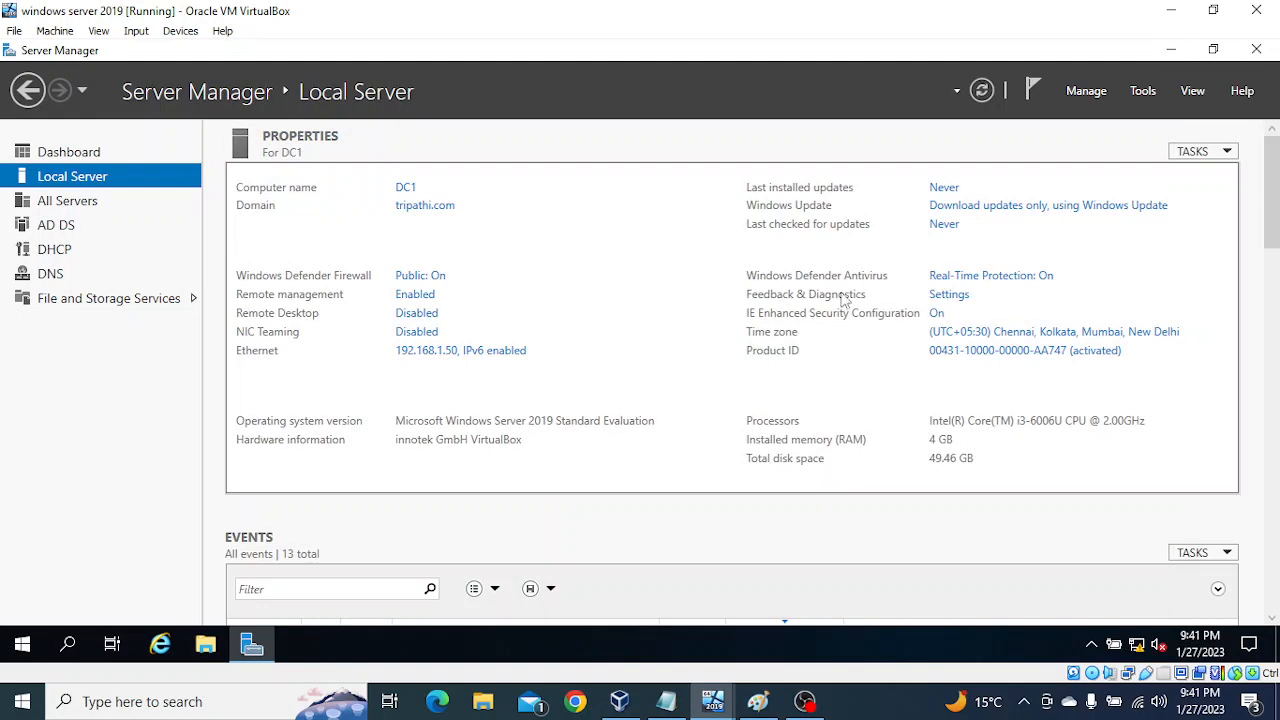
# Step: Switch to the "Windwos Server 2019 ADC" machine and open the IPv4 properties of Node1's Ethernet adapter
pyautogui.click(715, 705)
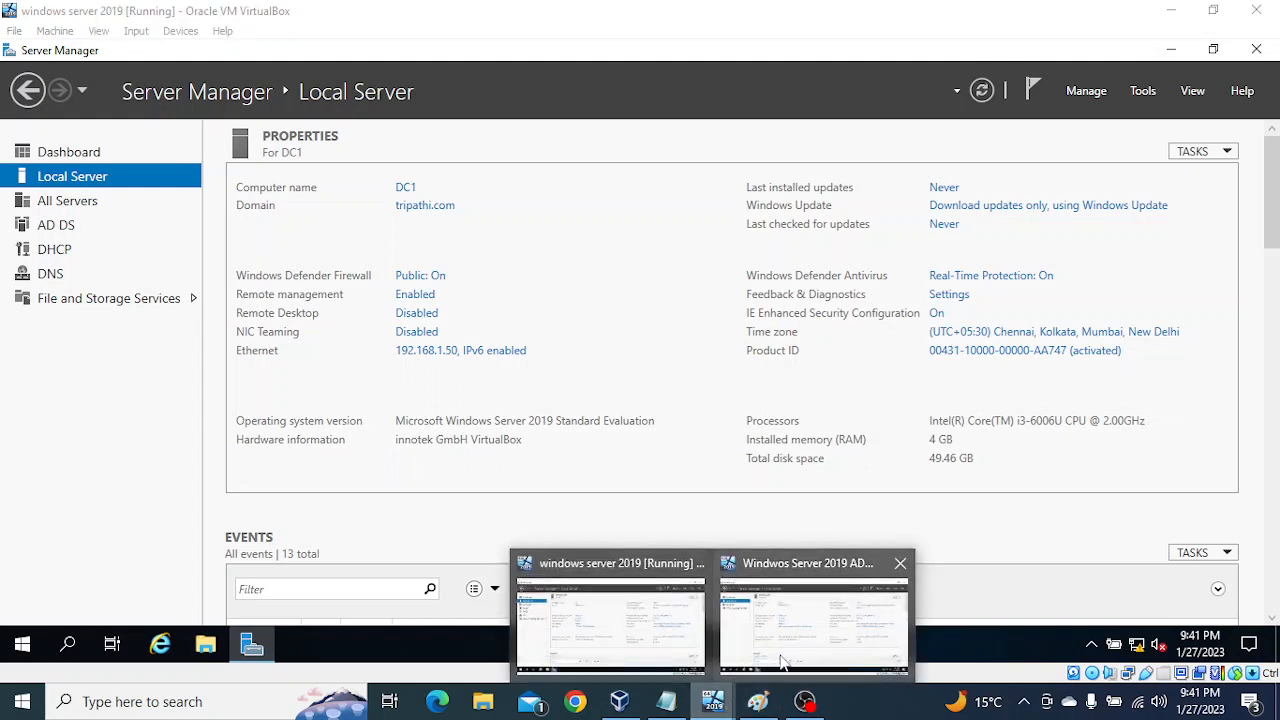
pyautogui.click(794, 634)
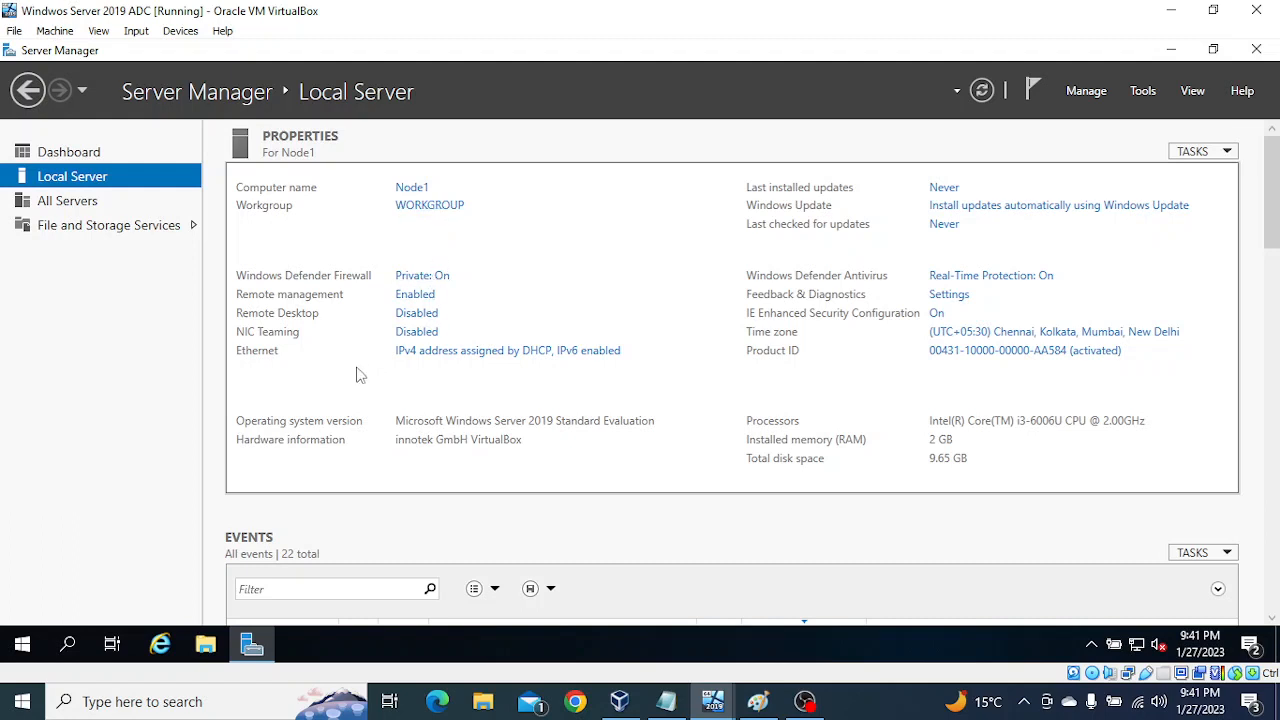
pyautogui.click(446, 358)
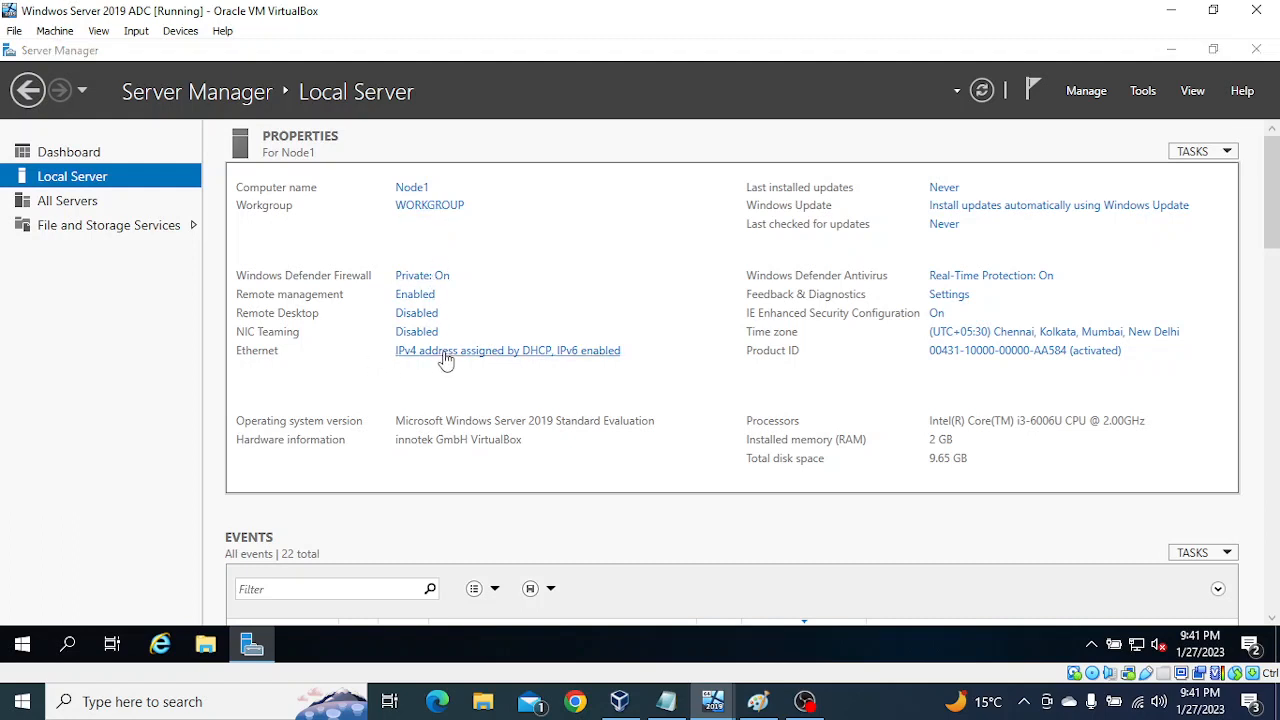
pyautogui.rightClick(226, 180)
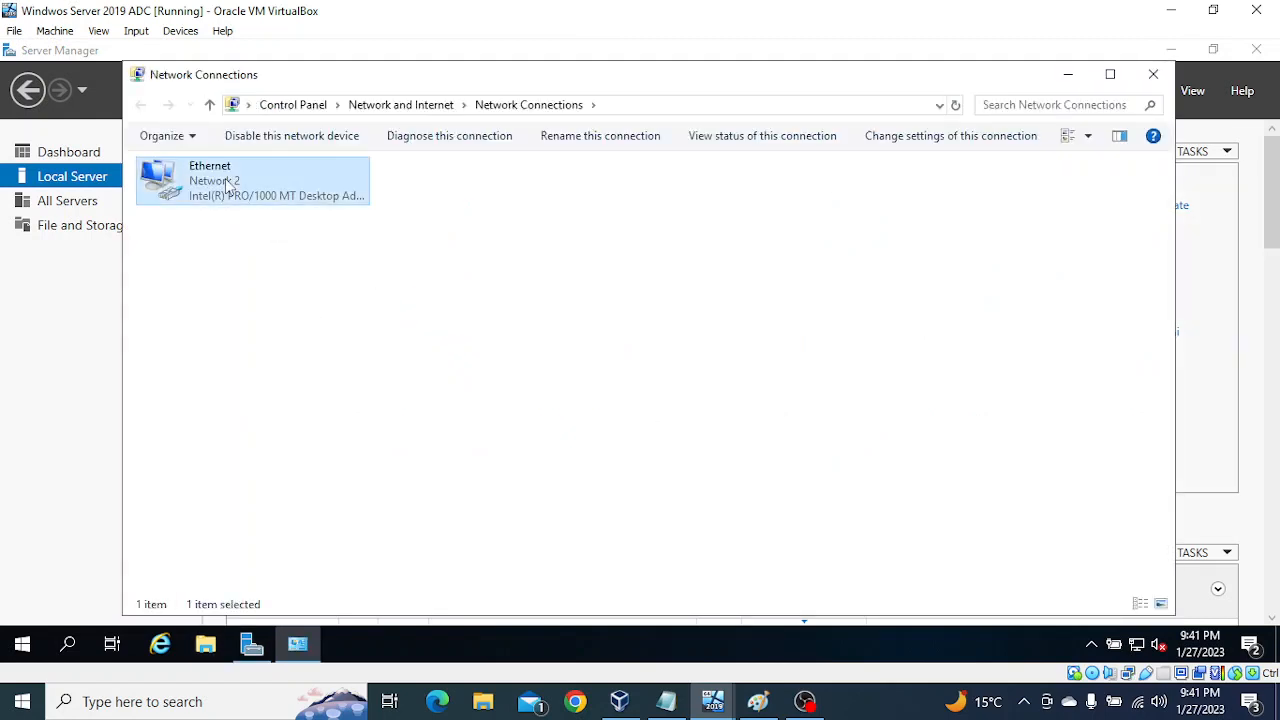
pyautogui.click(270, 360)
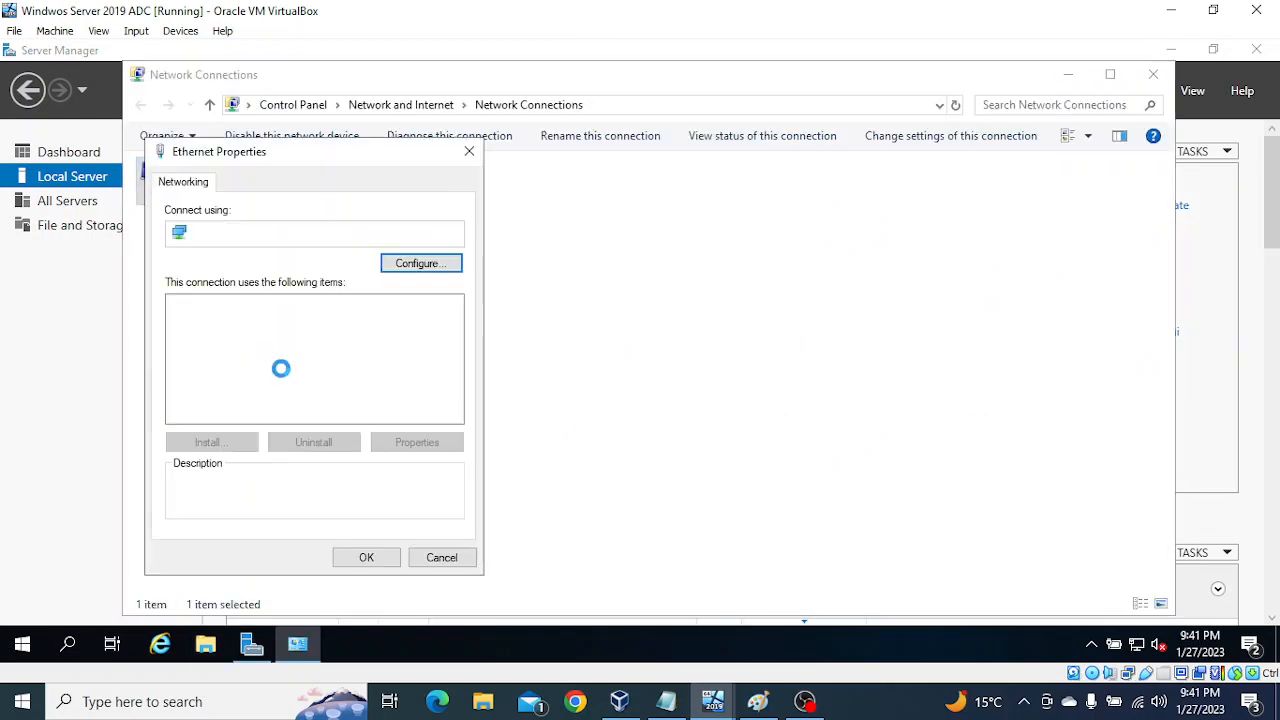
pyautogui.click(345, 352)
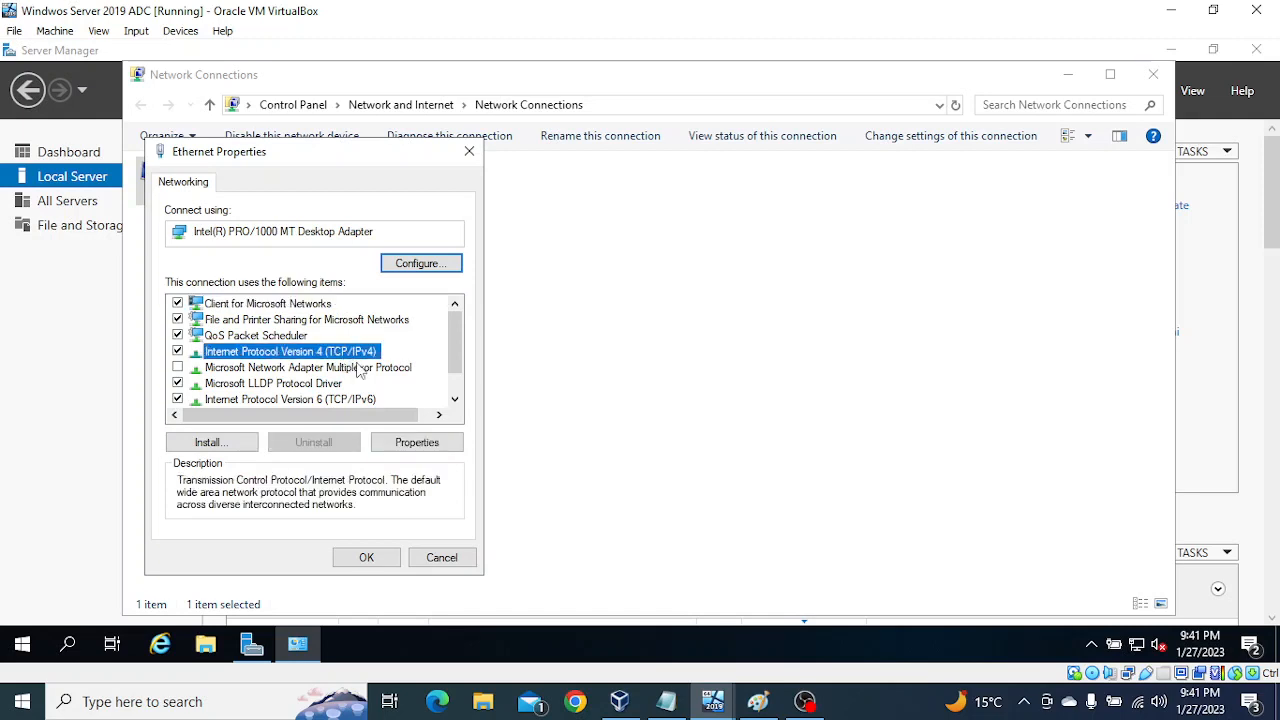
pyautogui.click(422, 443)
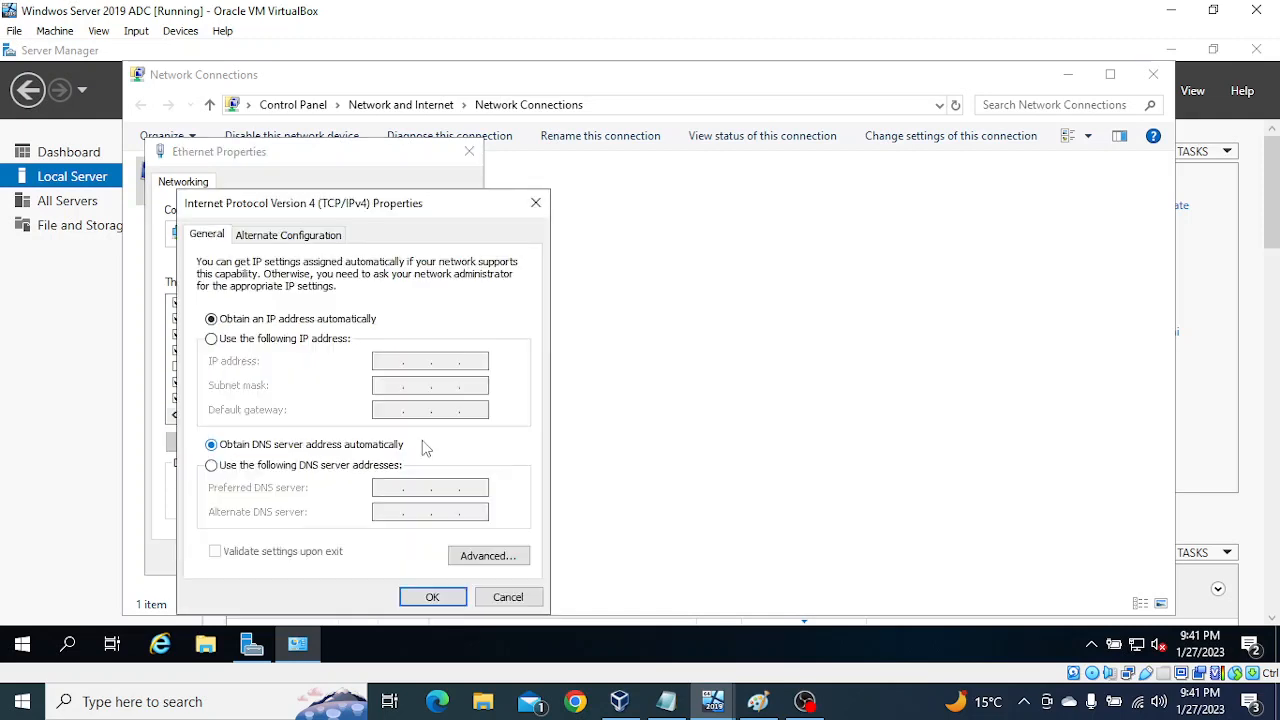
# Step: Assign Node1 the static IP address 192.168.1.51 with subnet mask 255.255.255.0, leaving the default gateway empty
pyautogui.click(281, 340)
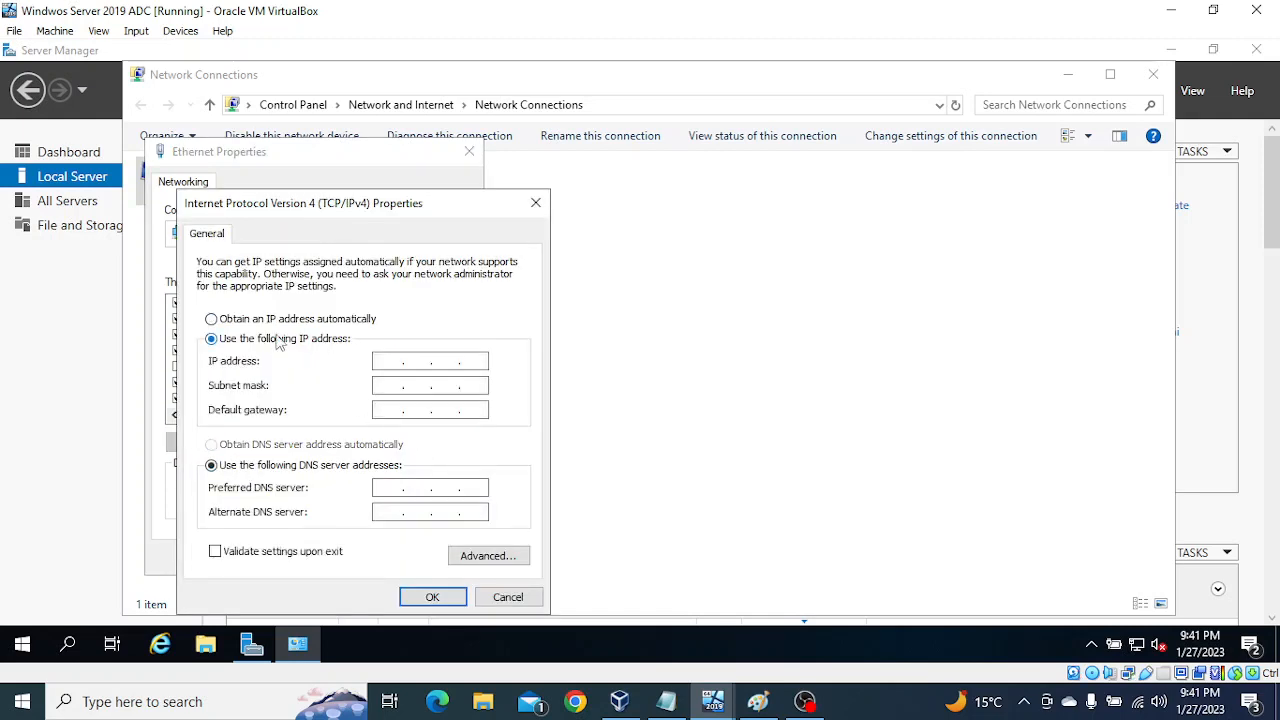
pyautogui.click(385, 361)
pyautogui.write('192 . 168 . 1 . 51')
pyautogui.press('Tab')
pyautogui.press('Tab')
pyautogui.press('Tab')
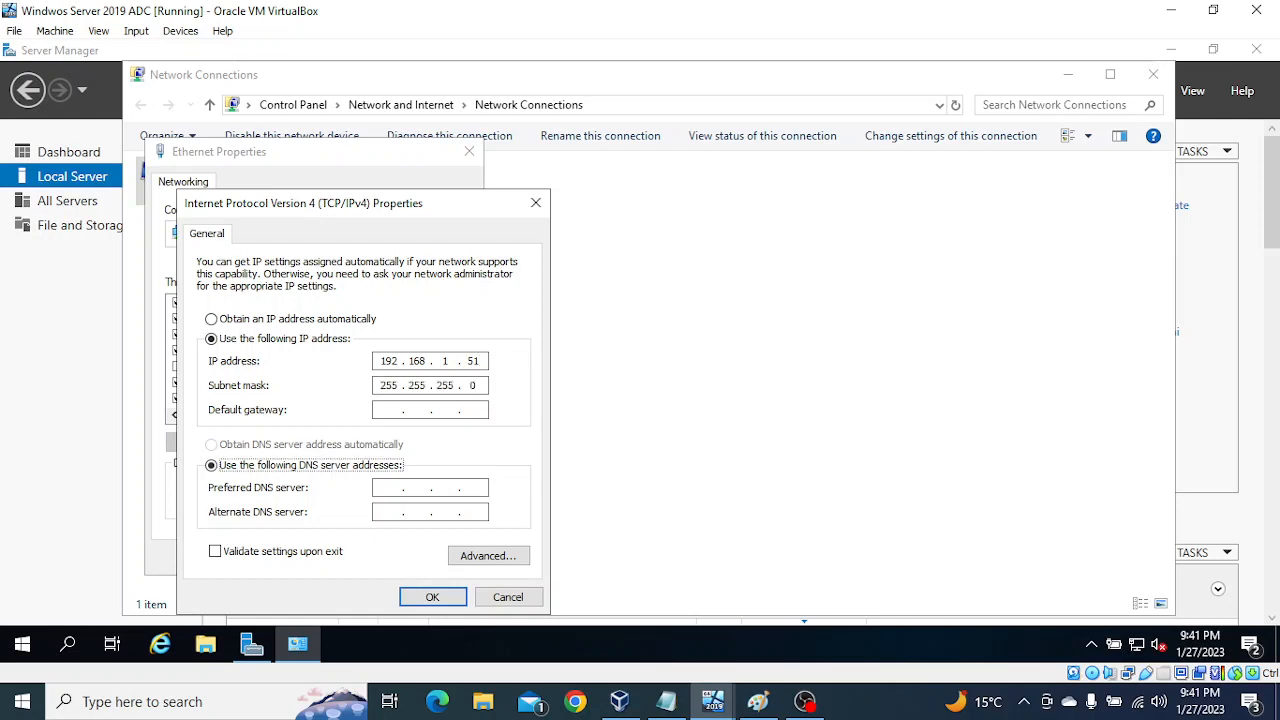
pyautogui.press('Tab')
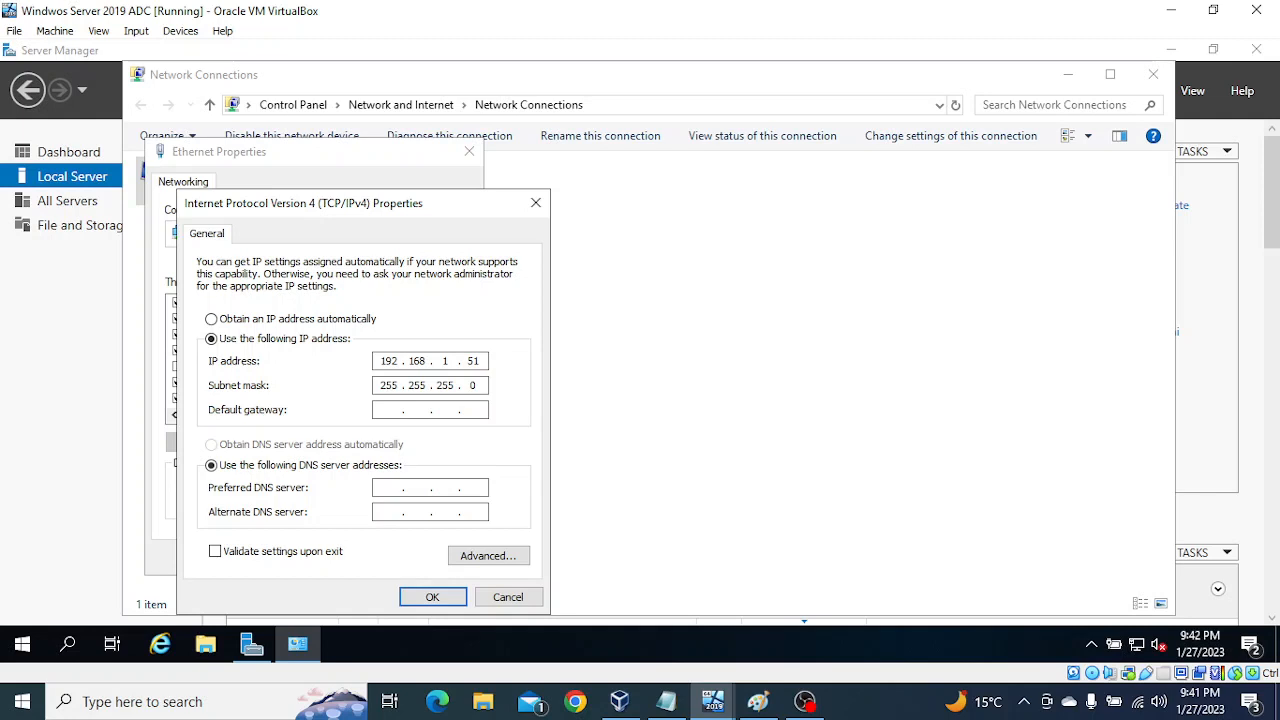
# Step: Set the preferred DNS server to 192.168.1.51 and the alternate to 192.168.1.50, apply the adapter settings and close the network windows
pyautogui.write('192 . 168 . 1 . 51')
pyautogui.write('92')
pyautogui.press('BackSpace')
pyautogui.press('BackSpace')
pyautogui.click(430, 597)
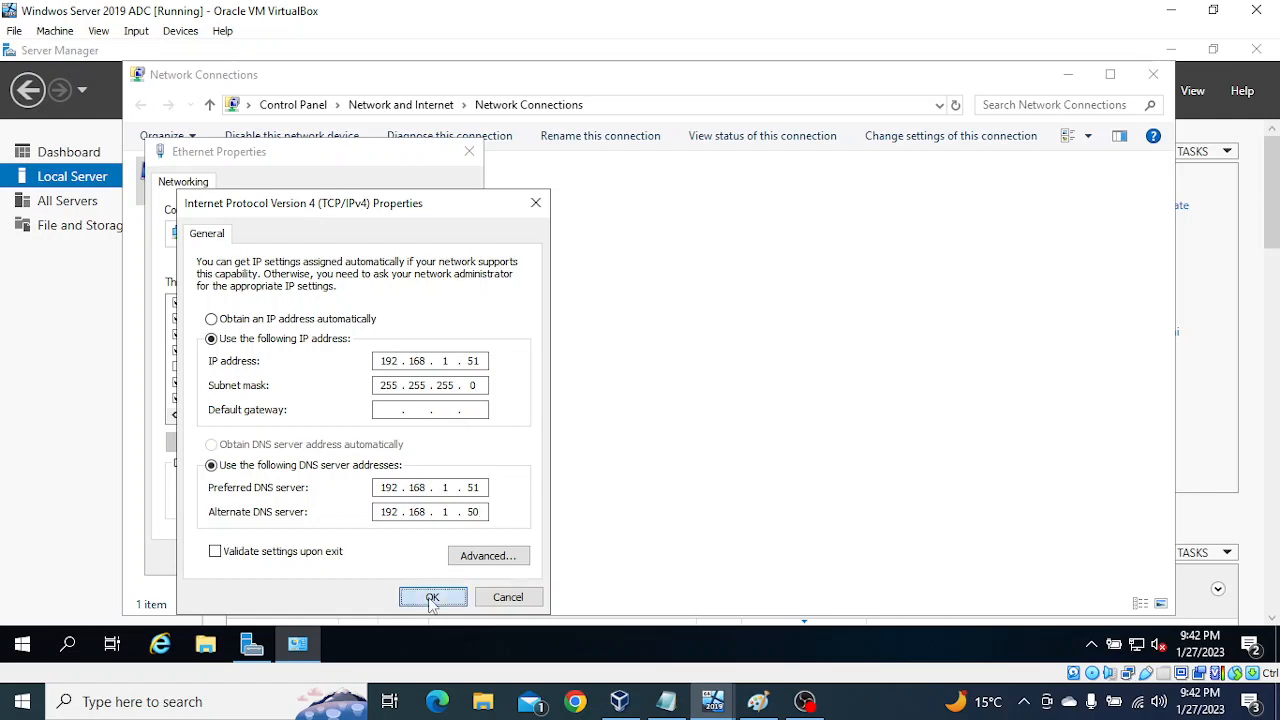
pyautogui.click(366, 558)
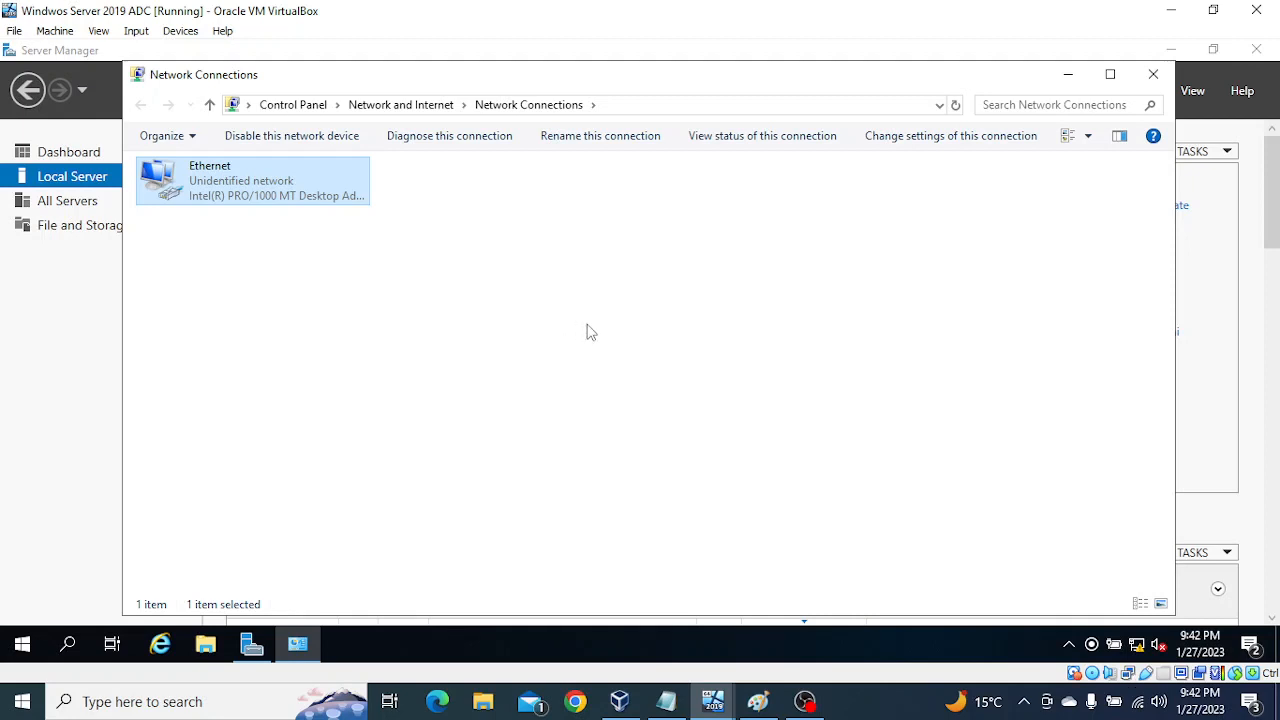
pyautogui.click(1153, 74)
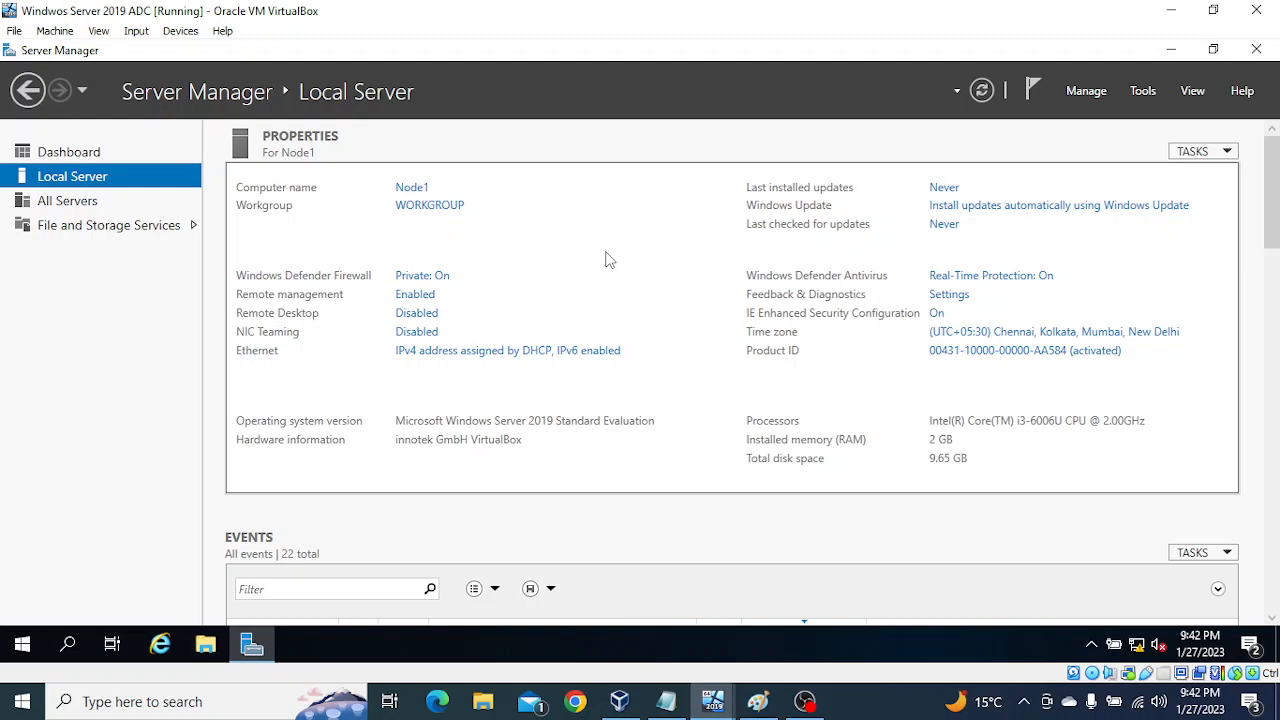
# Step: Test the connection from Node1 to DC1 by running ping 192.168.1.50 -t in Command Prompt, and close the console
pyautogui.press('super+r')
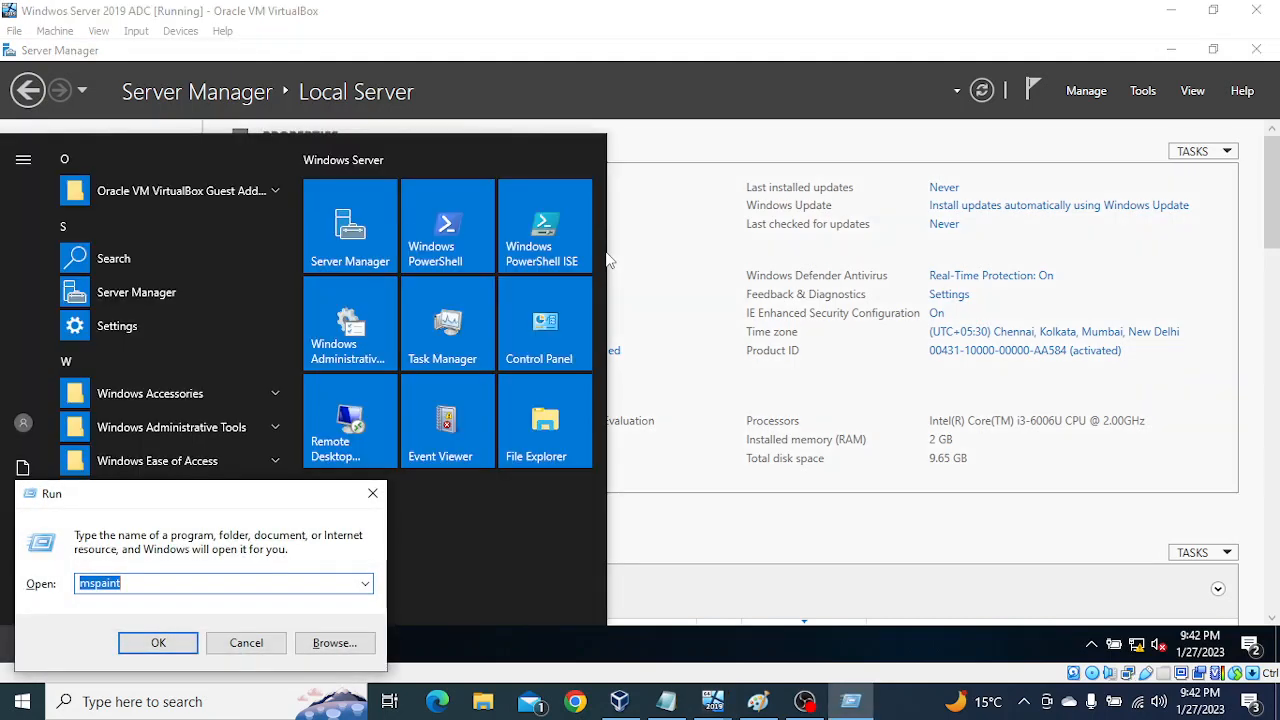
pyautogui.click(252, 644)
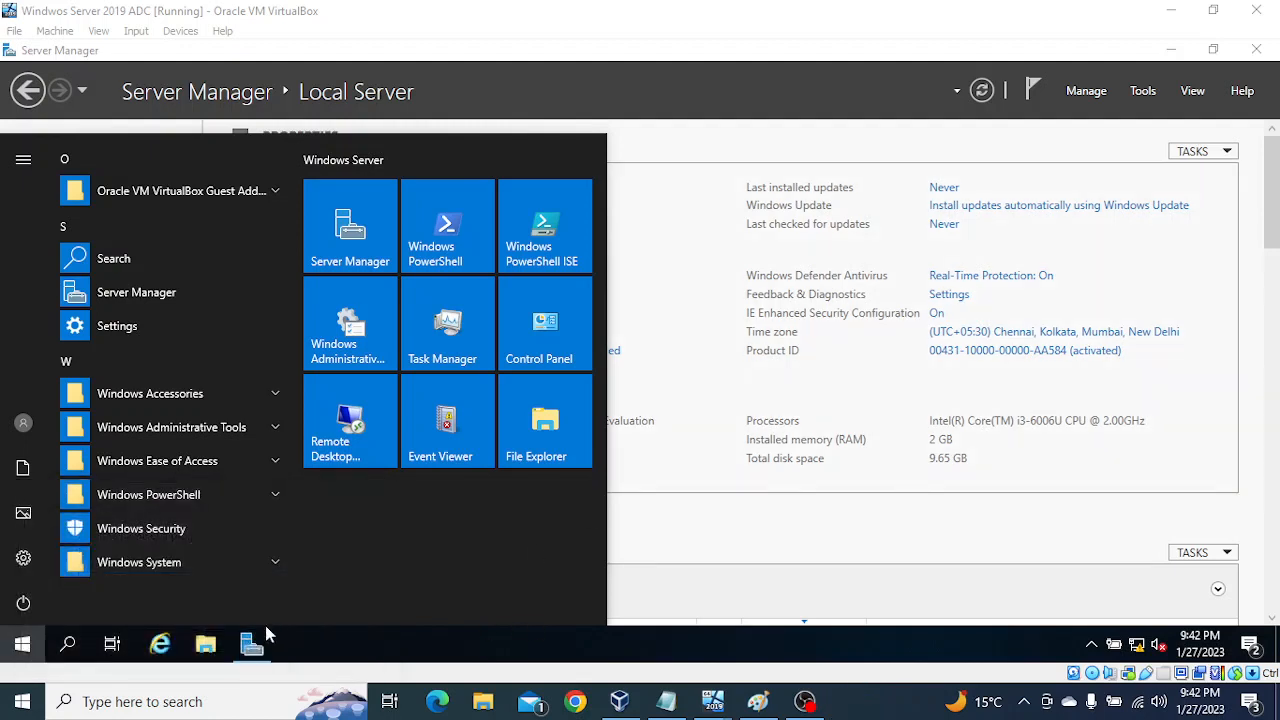
pyautogui.click(70, 648)
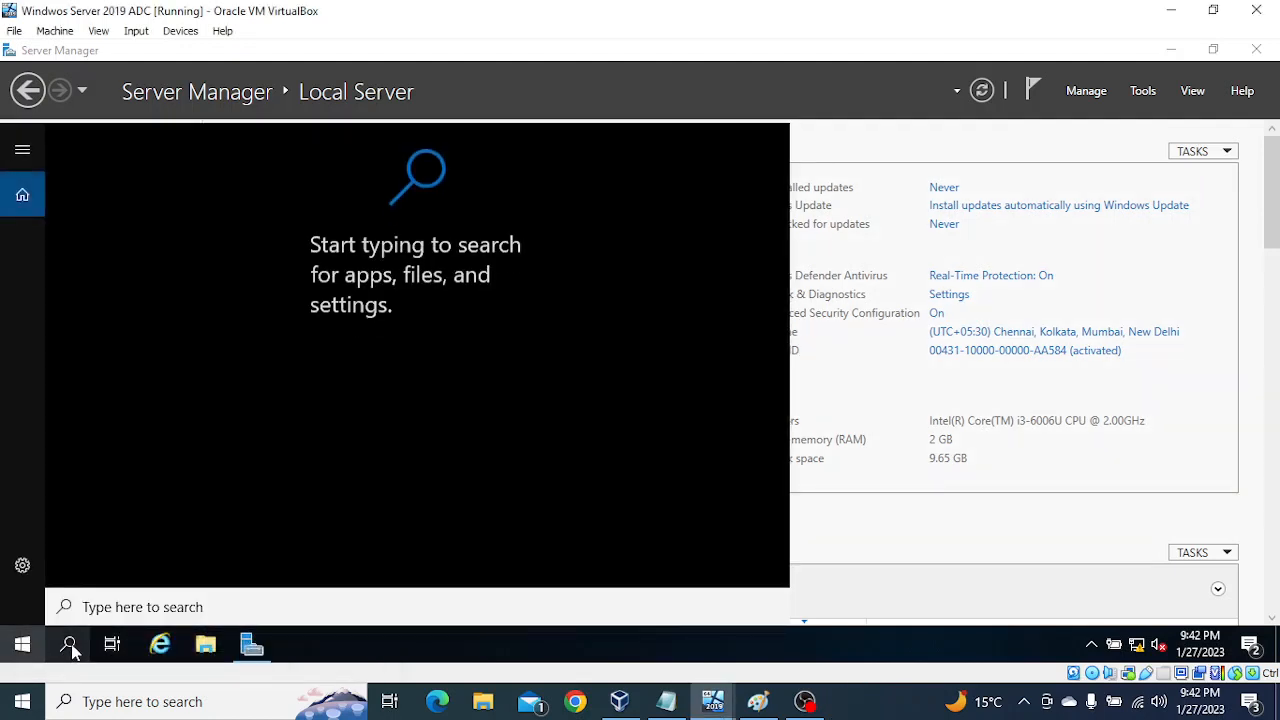
pyautogui.write('cmd')
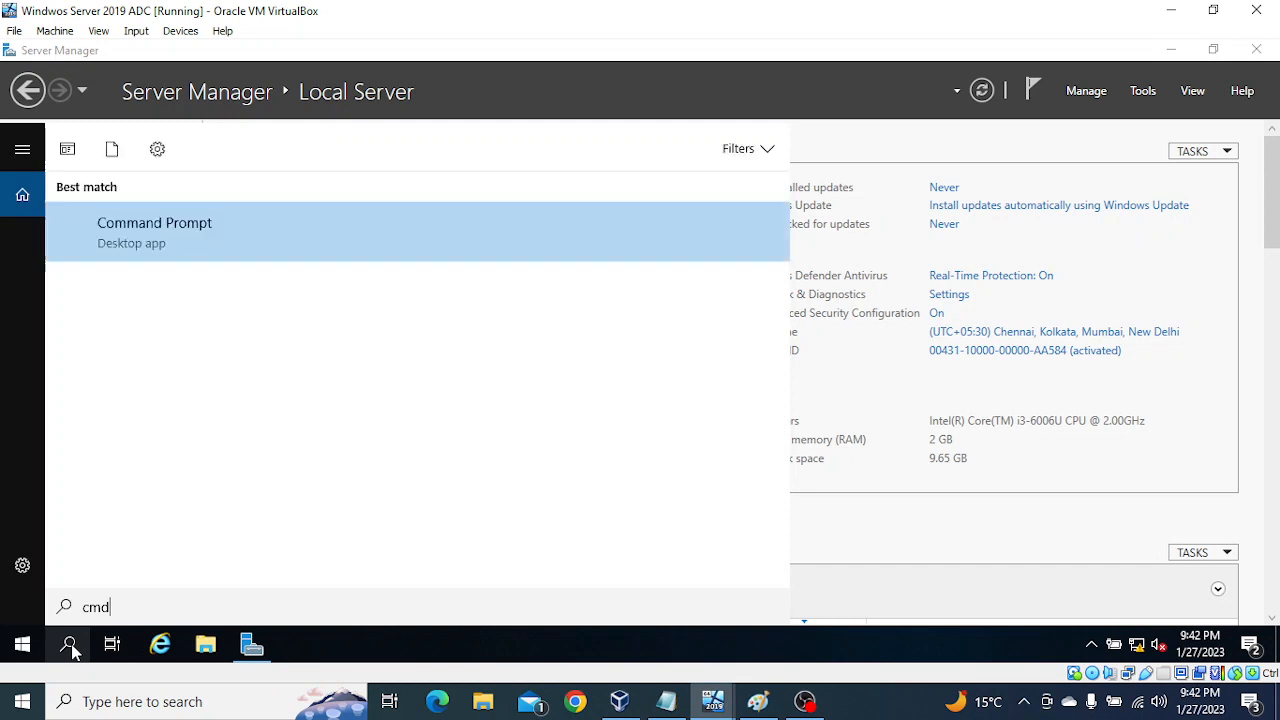
pyautogui.press('Return')
pyautogui.write('ping 192.')
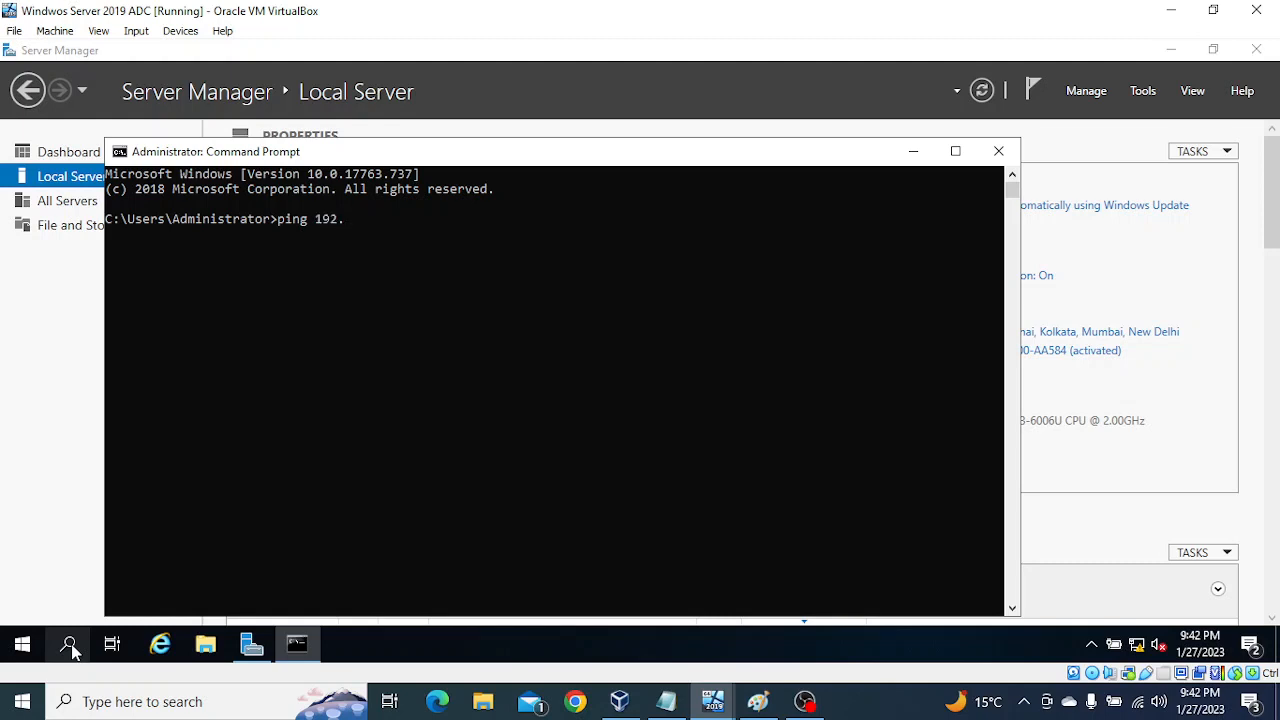
pyautogui.write('50 -t')
pyautogui.press('Return')
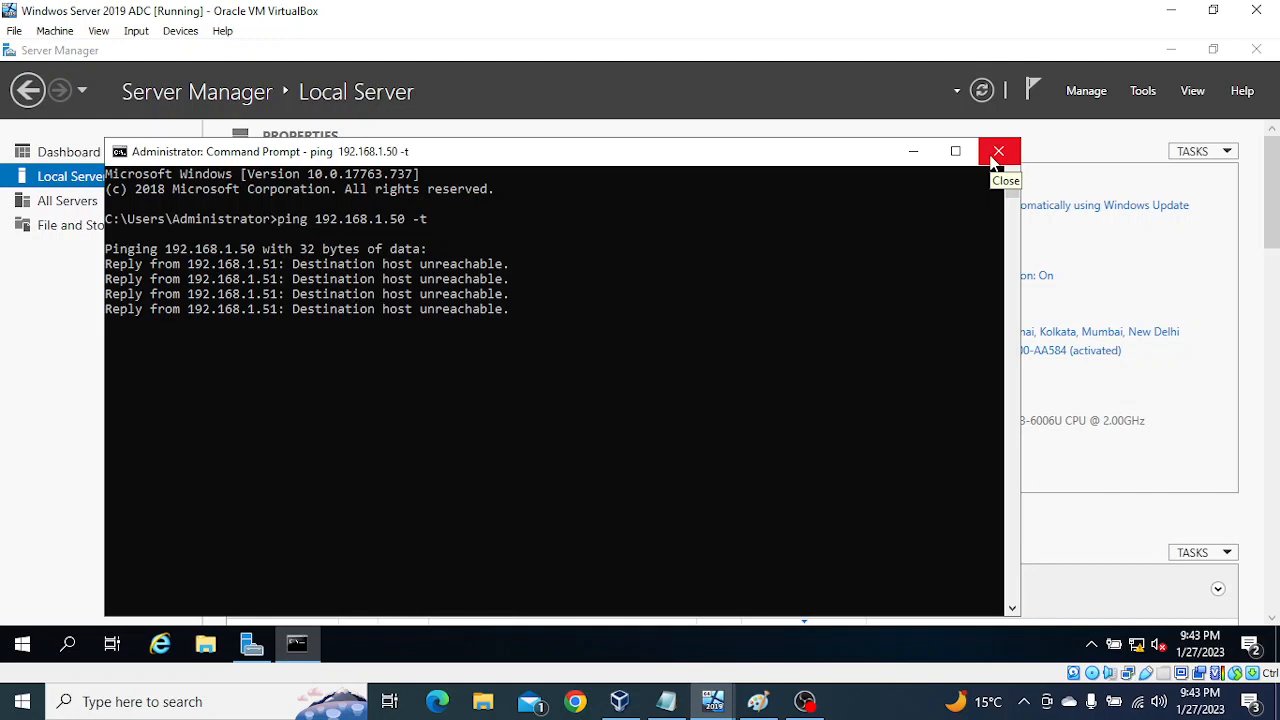
pyautogui.click(997, 153)
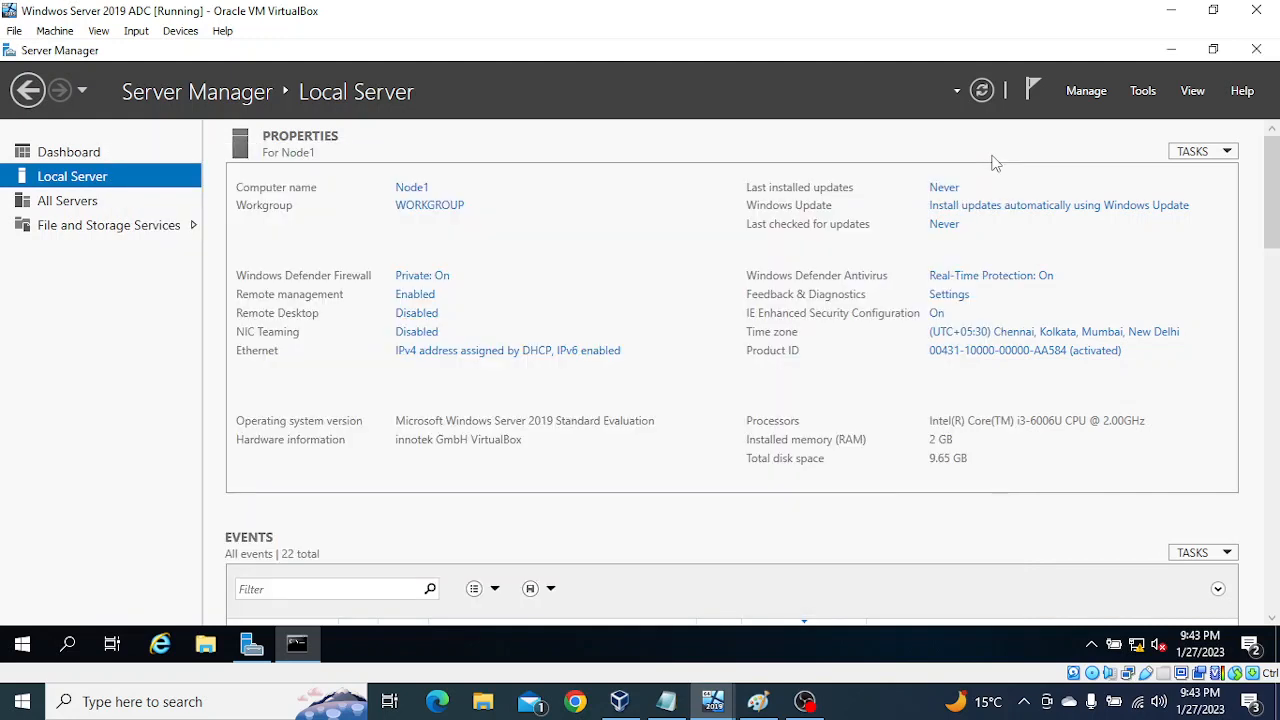
# Step: Refresh Node1's Local Server properties in Server Manager
pyautogui.click(982, 91)
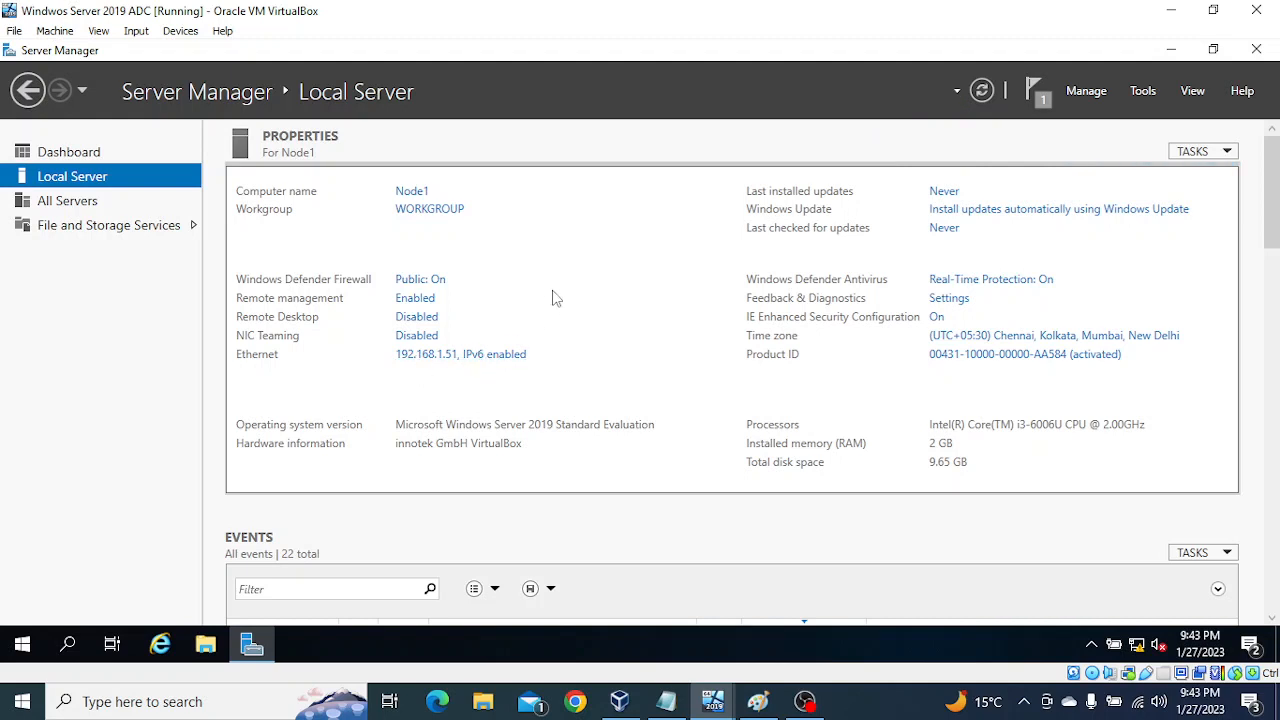
pyautogui.click(980, 93)
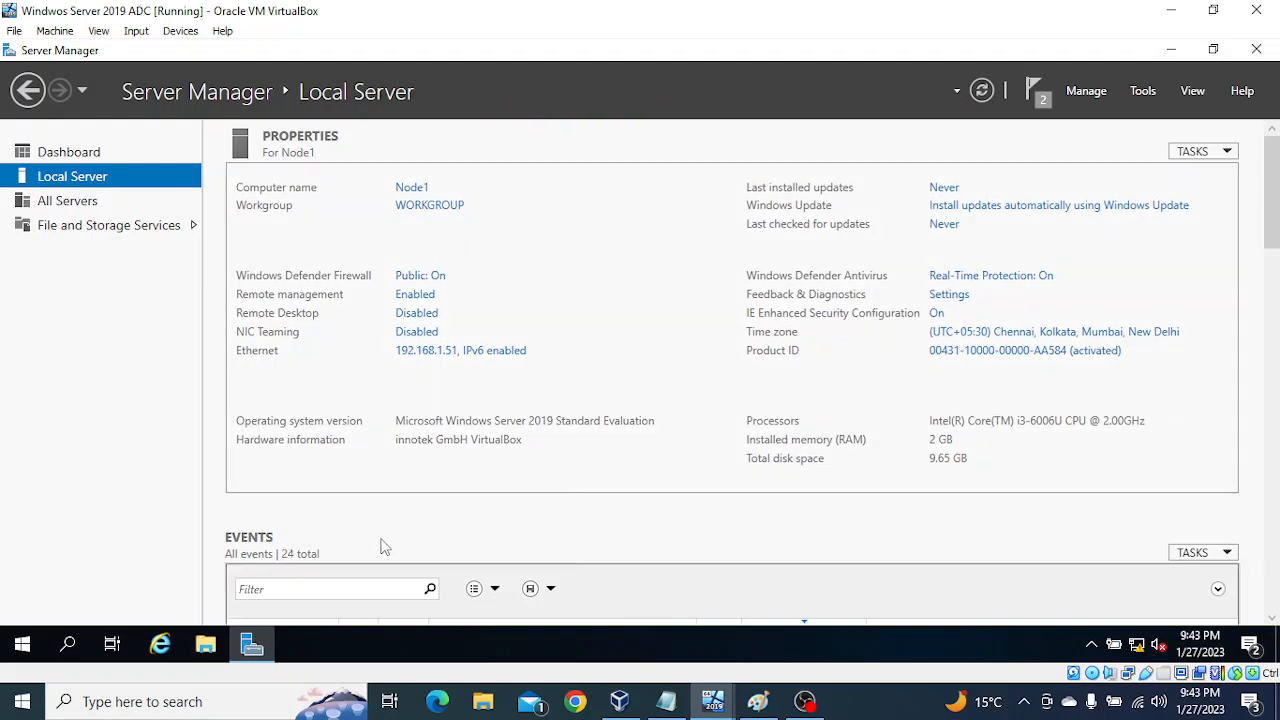
# Step: Repeat the continuous ping to 192.168.1.50 in a new Command Prompt on Node1, and close the console
pyautogui.click(64, 646)
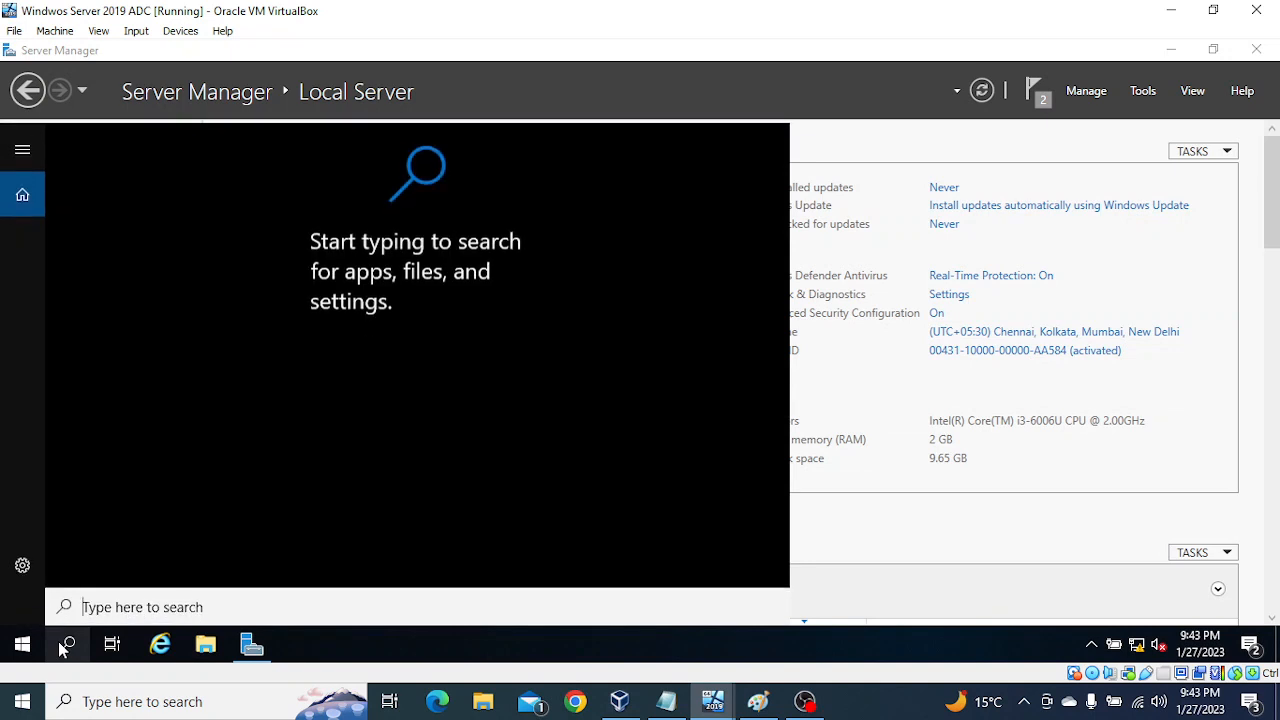
pyautogui.write('cmd')
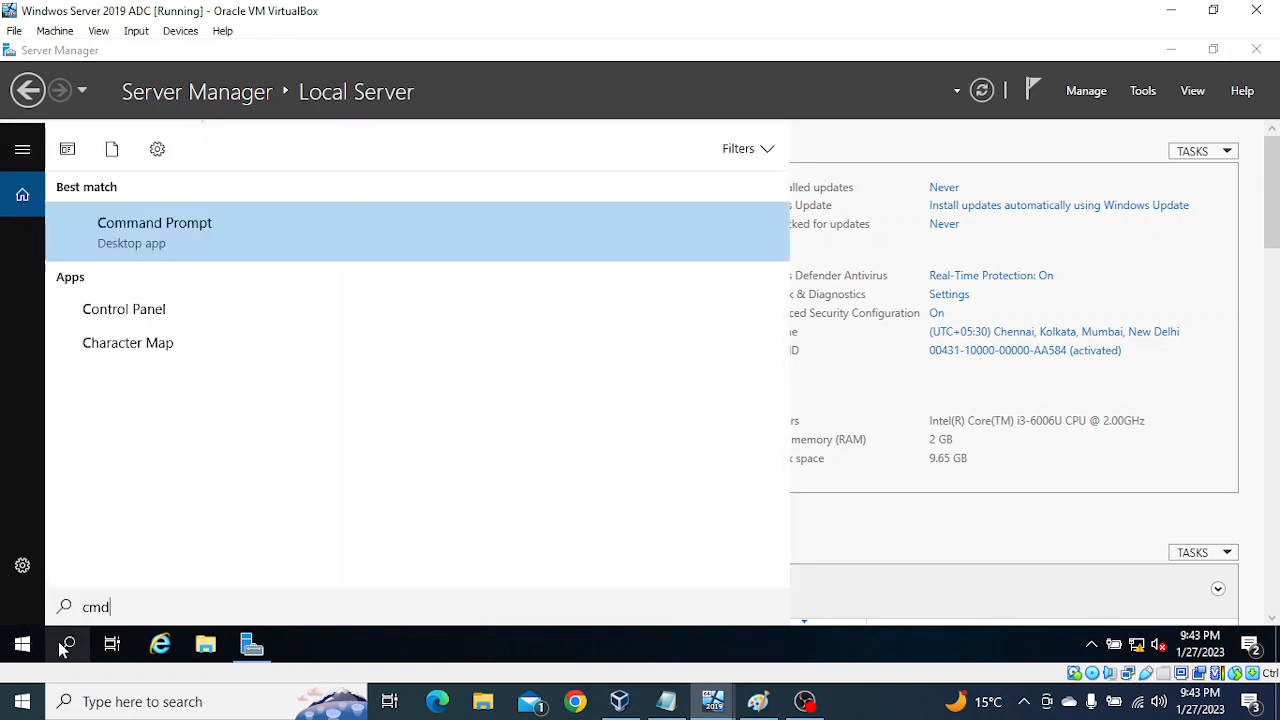
pyautogui.press('Return')
pyautogui.write('ping ')
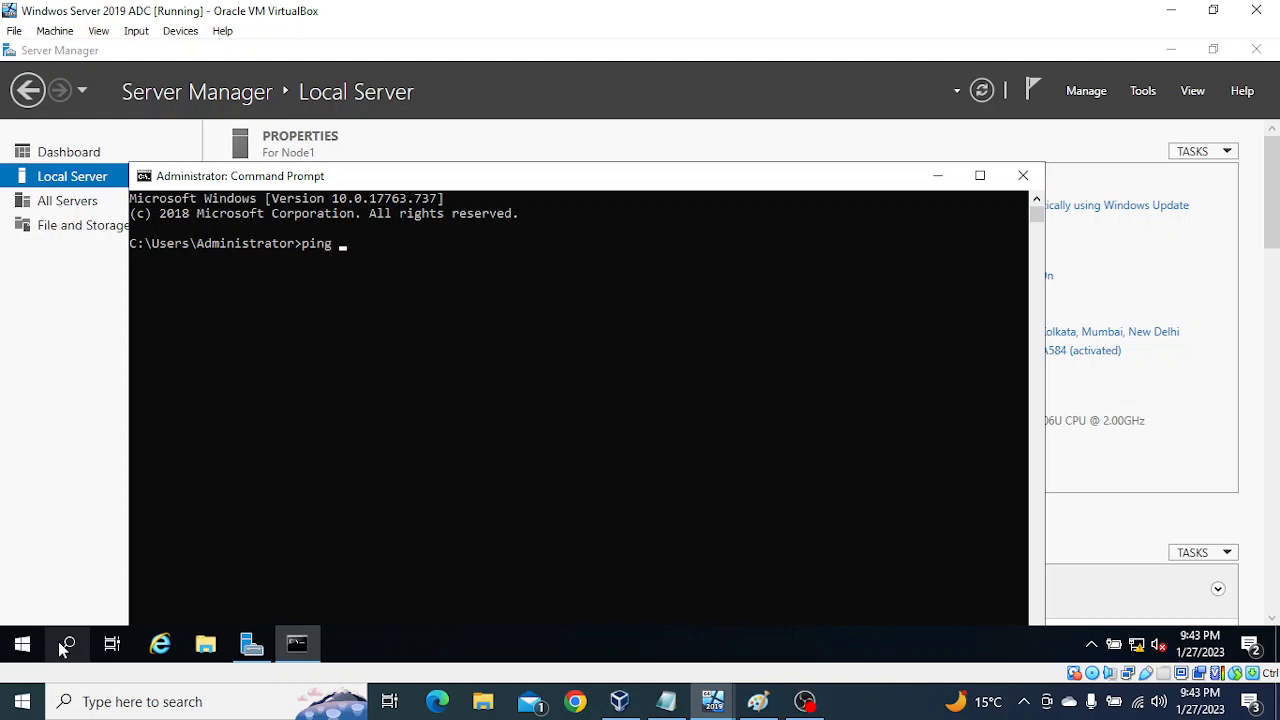
pyautogui.write('192.168.1.50 -t')
pyautogui.press('Return')
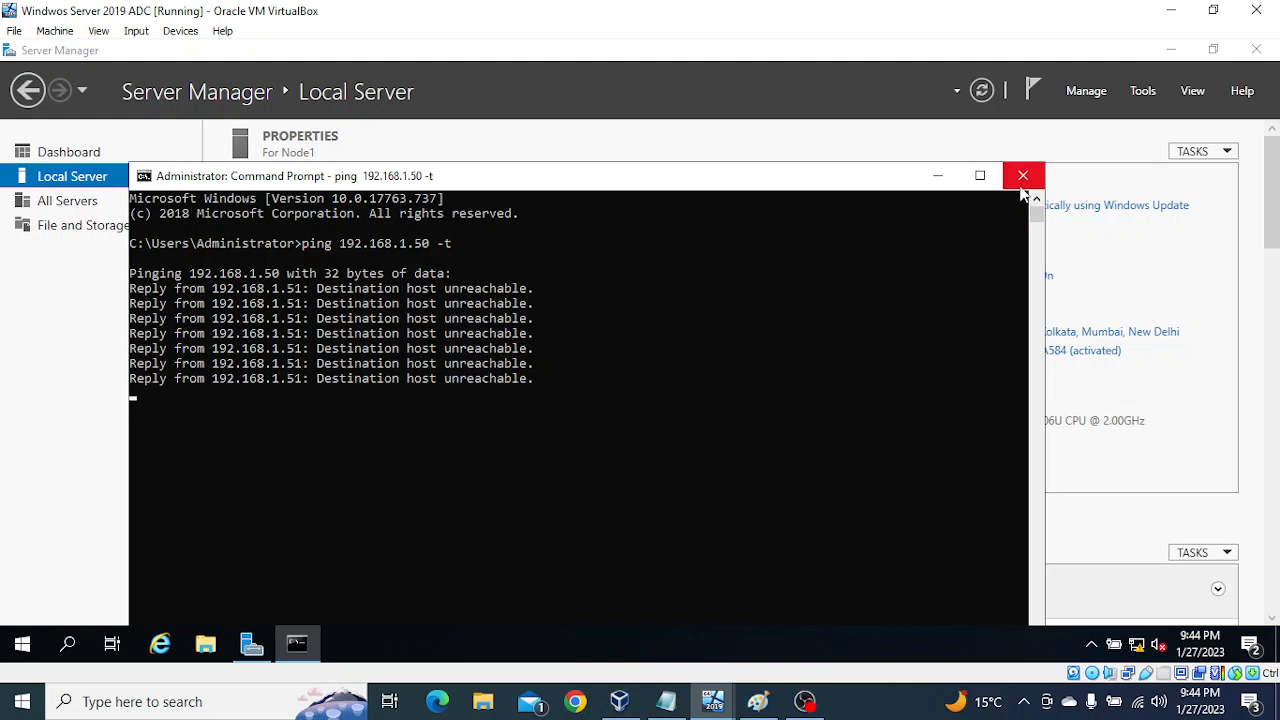
pyautogui.click(757, 391)
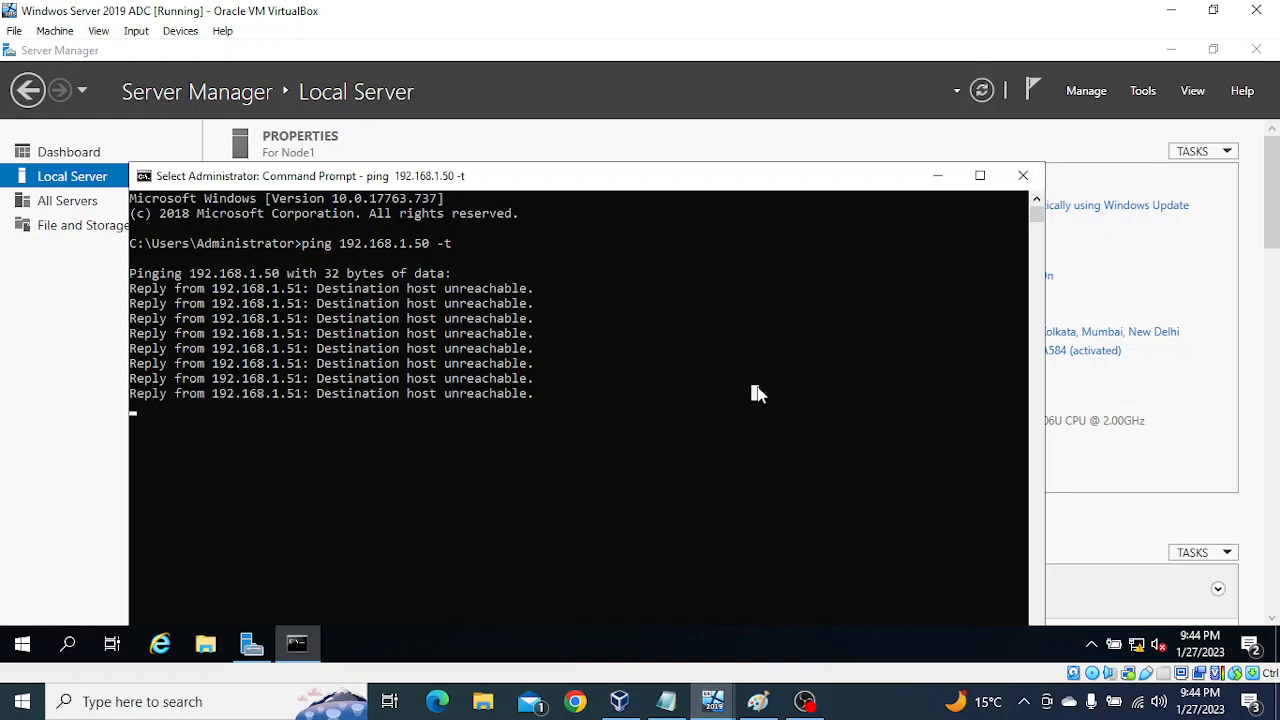
pyautogui.hotkey('ctrl', 'c')
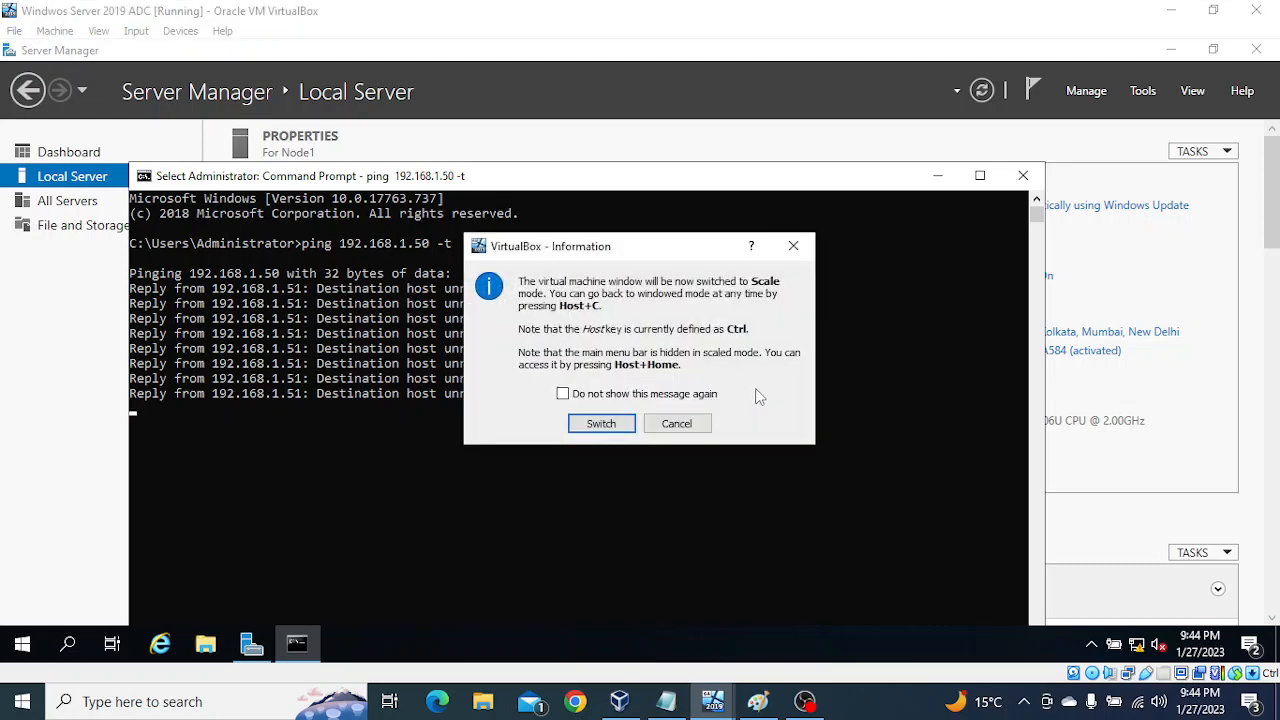
pyautogui.click(680, 424)
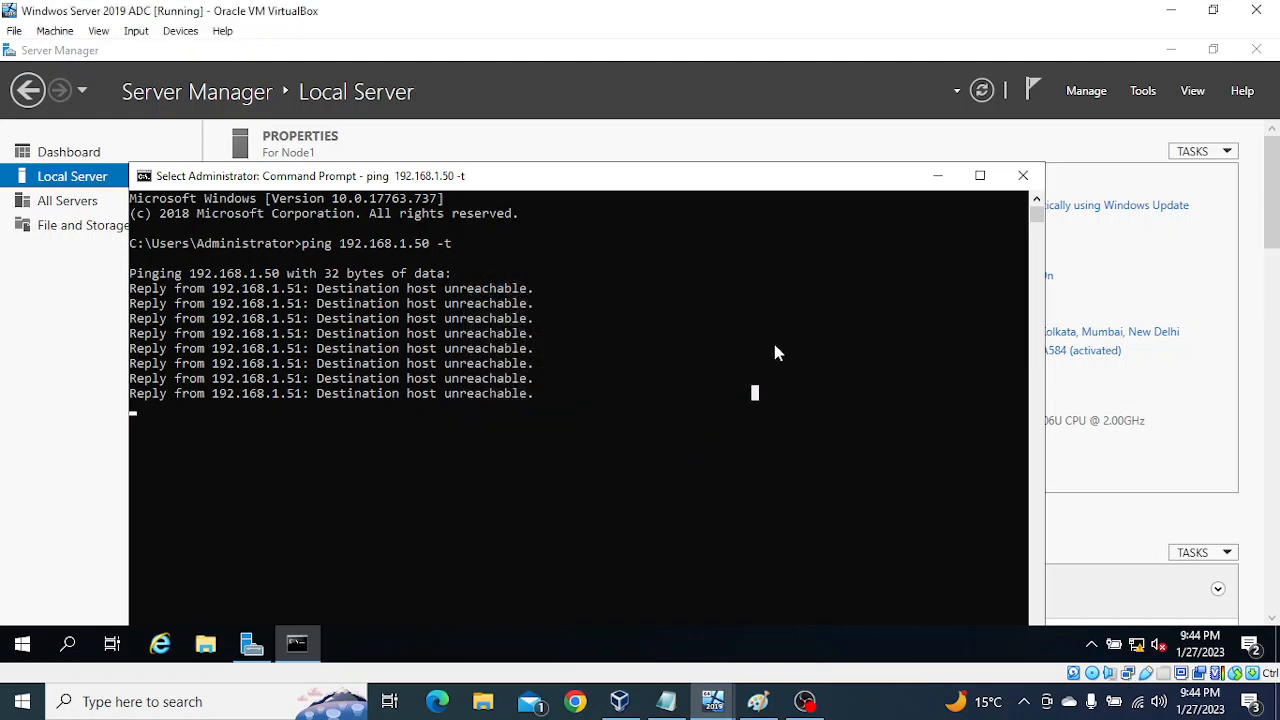
pyautogui.click(1023, 176)
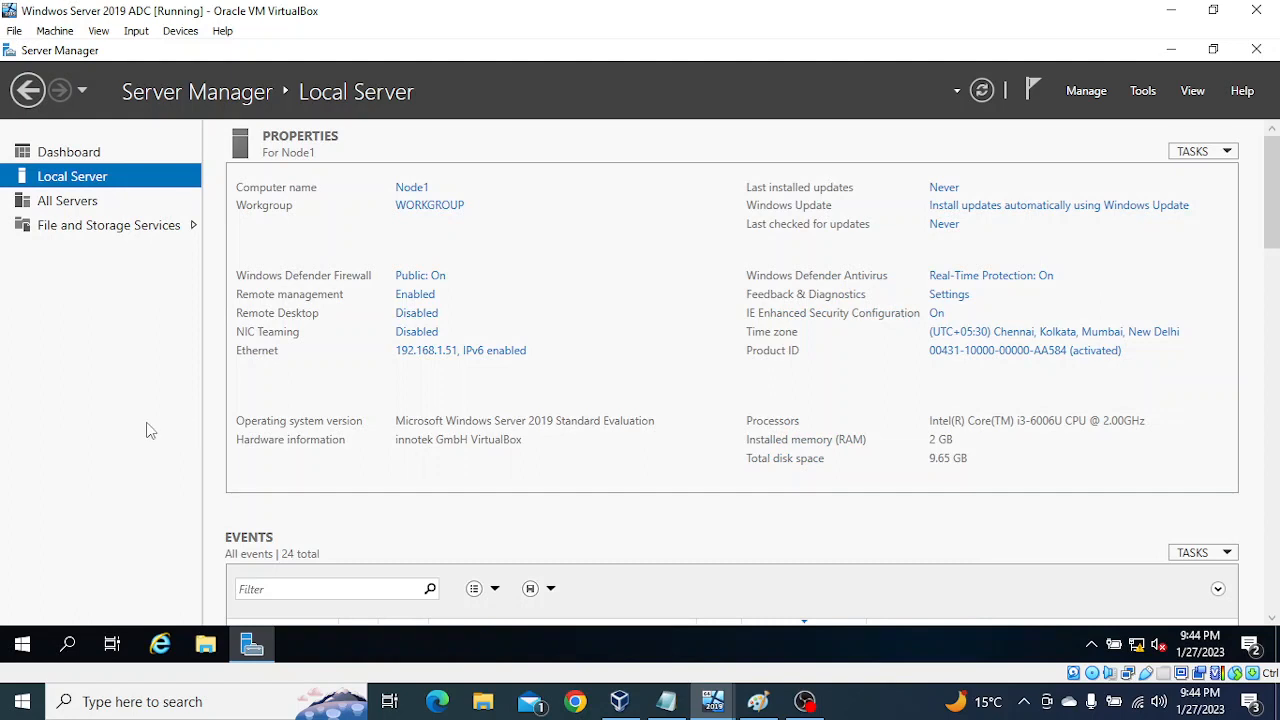
# Step: Run ping 192.168.1.50 -t once more from a fresh Command Prompt to recheck DC1's reachability, and close it
pyautogui.click(72, 645)
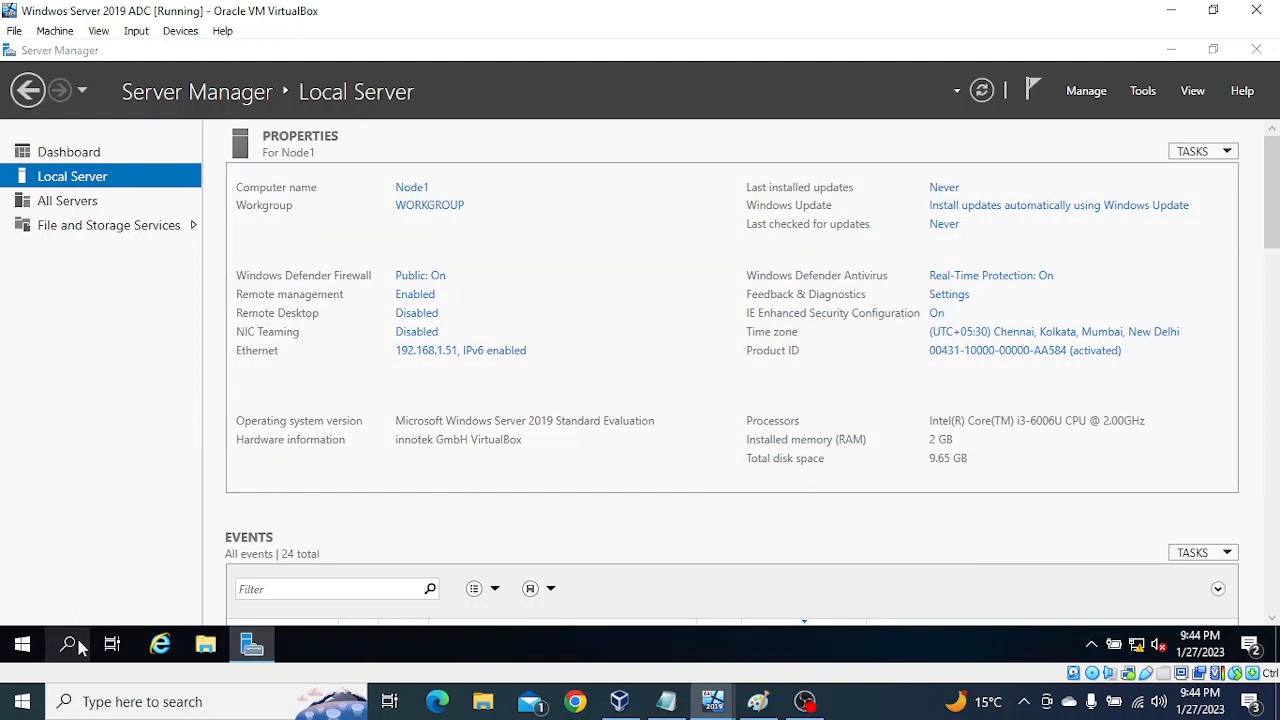
pyautogui.write('cmd')
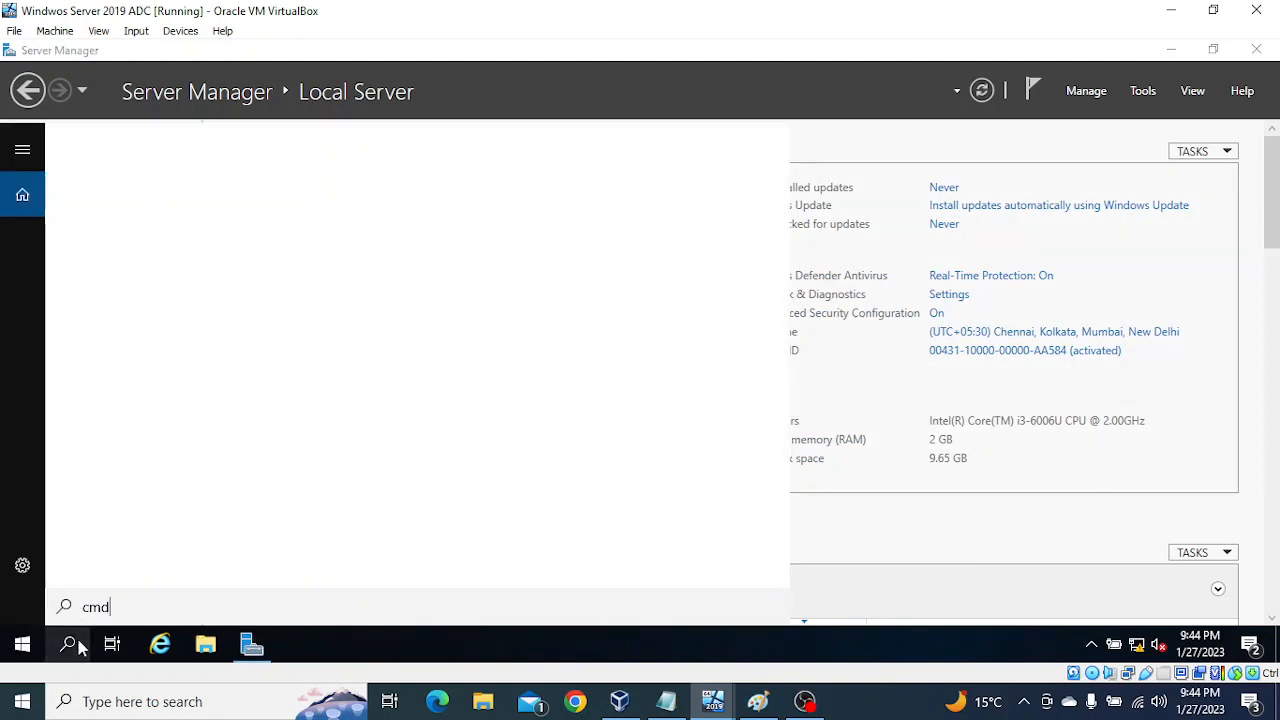
pyautogui.press('Return')
pyautogui.write('ping 192.168.1.50 -t')
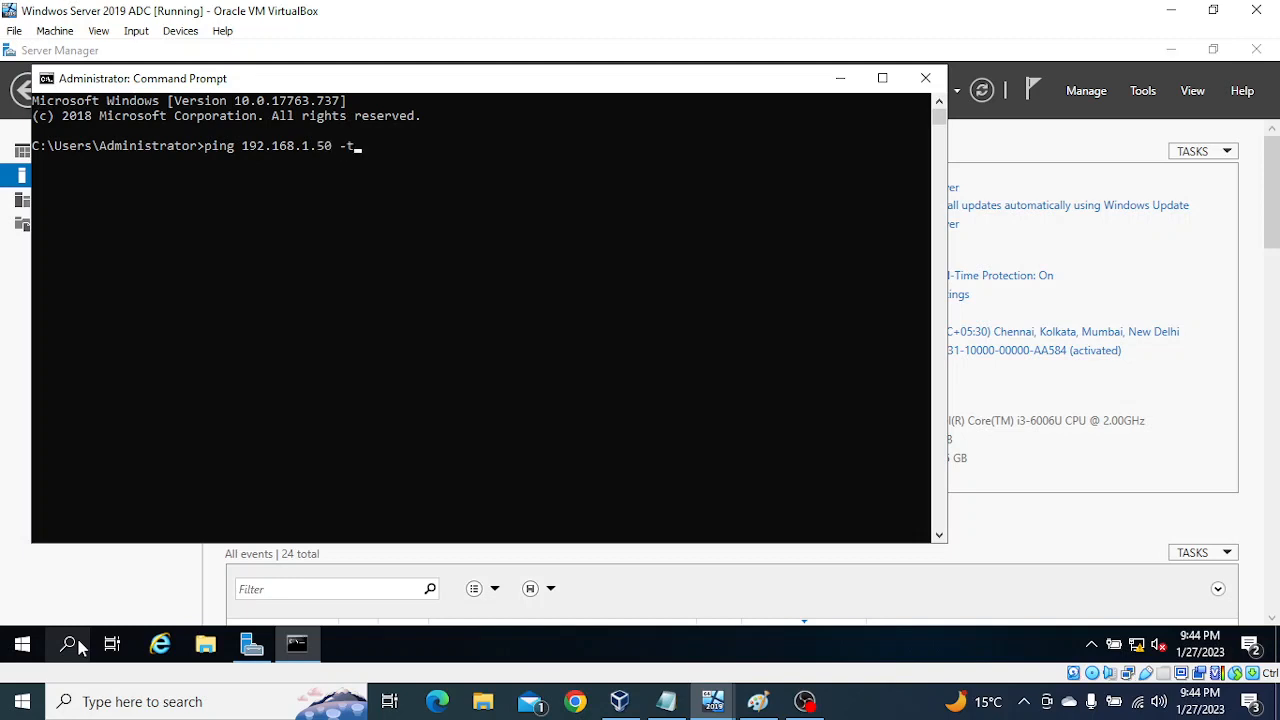
pyautogui.press('Return')
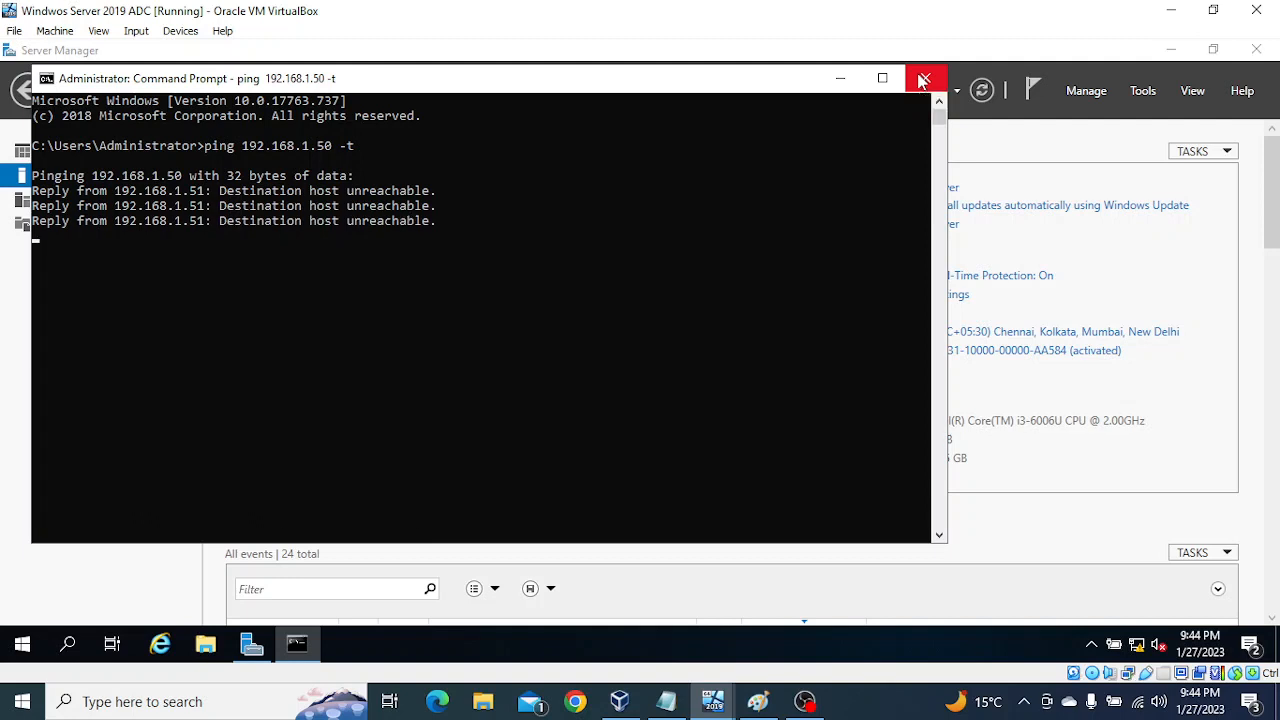
pyautogui.click(923, 80)
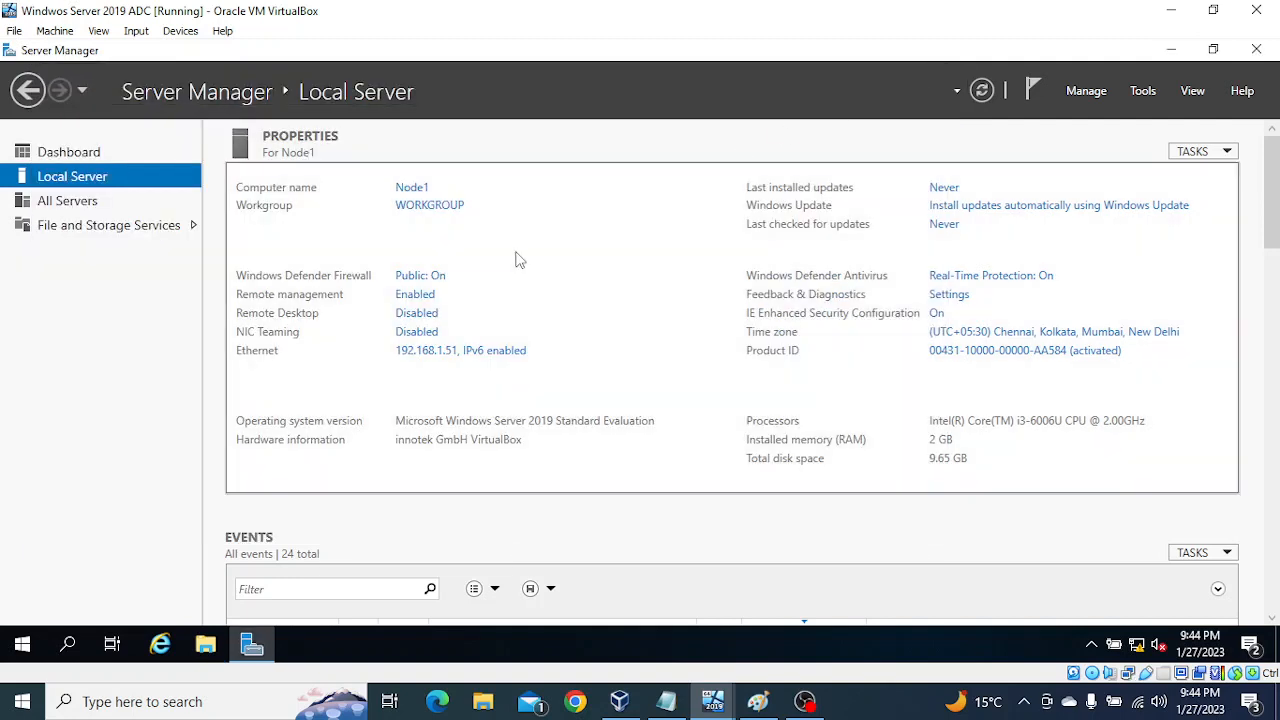
# Step: Check which network Adapter 1 is attached to in the Windwos Server 2019 ADC virtual machine's settings, and close them
pyautogui.click(14, 30)
pyautogui.moveTo(55, 32)
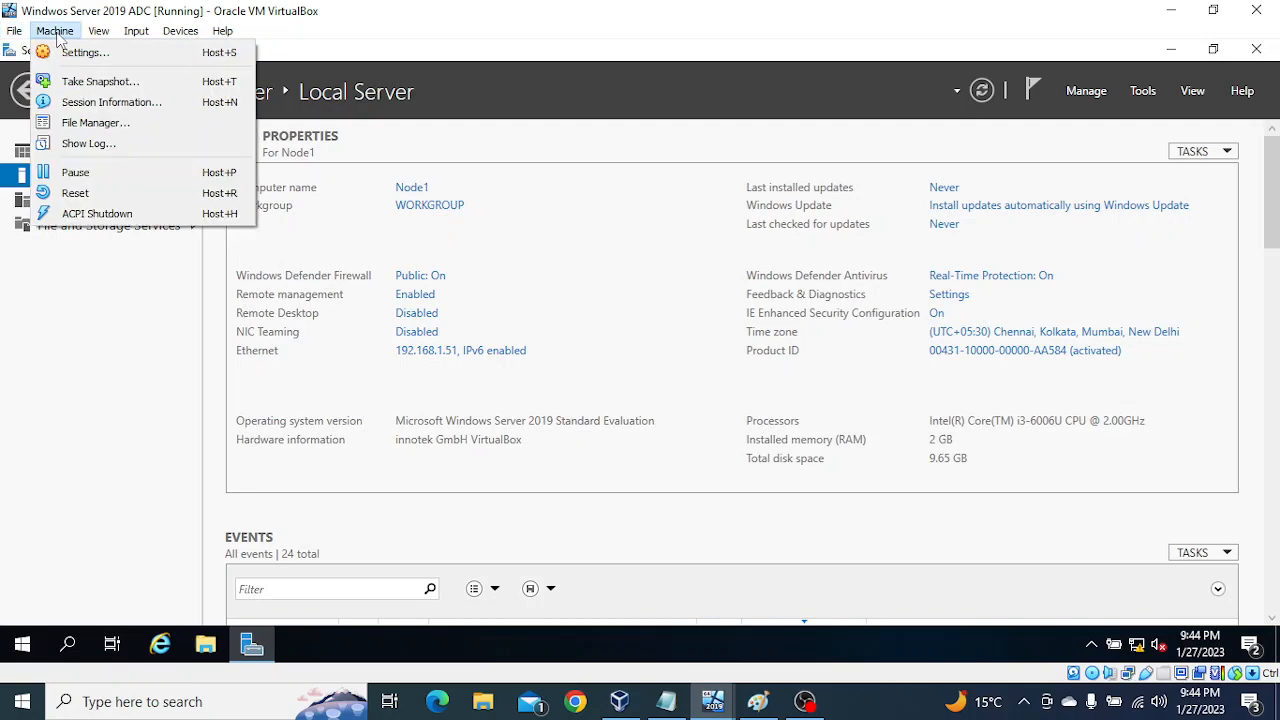
pyautogui.click(66, 58)
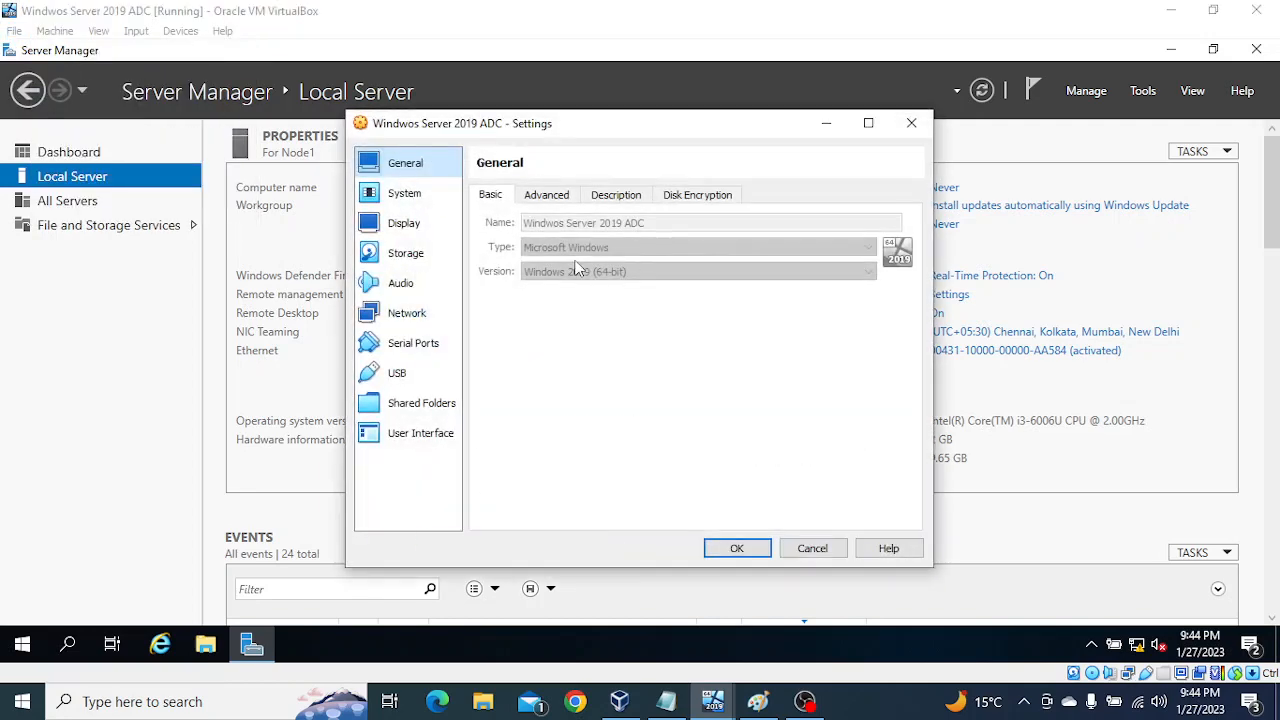
pyautogui.click(395, 316)
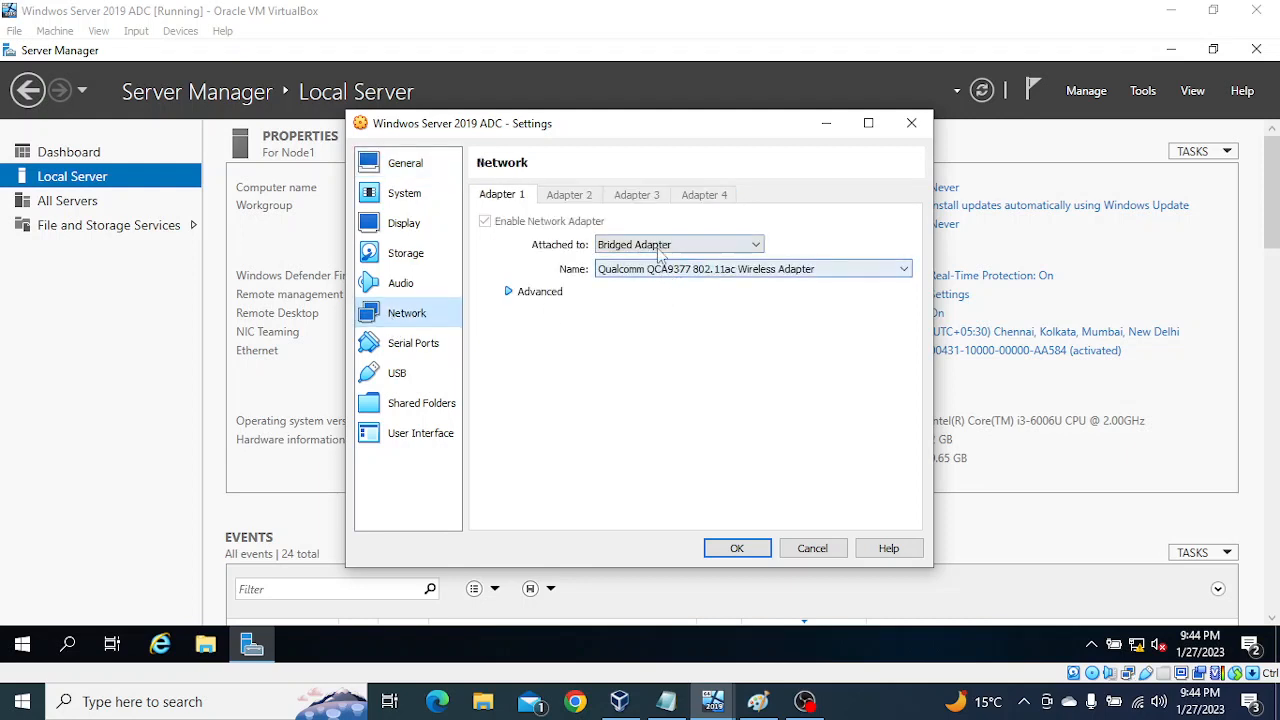
pyautogui.click(737, 550)
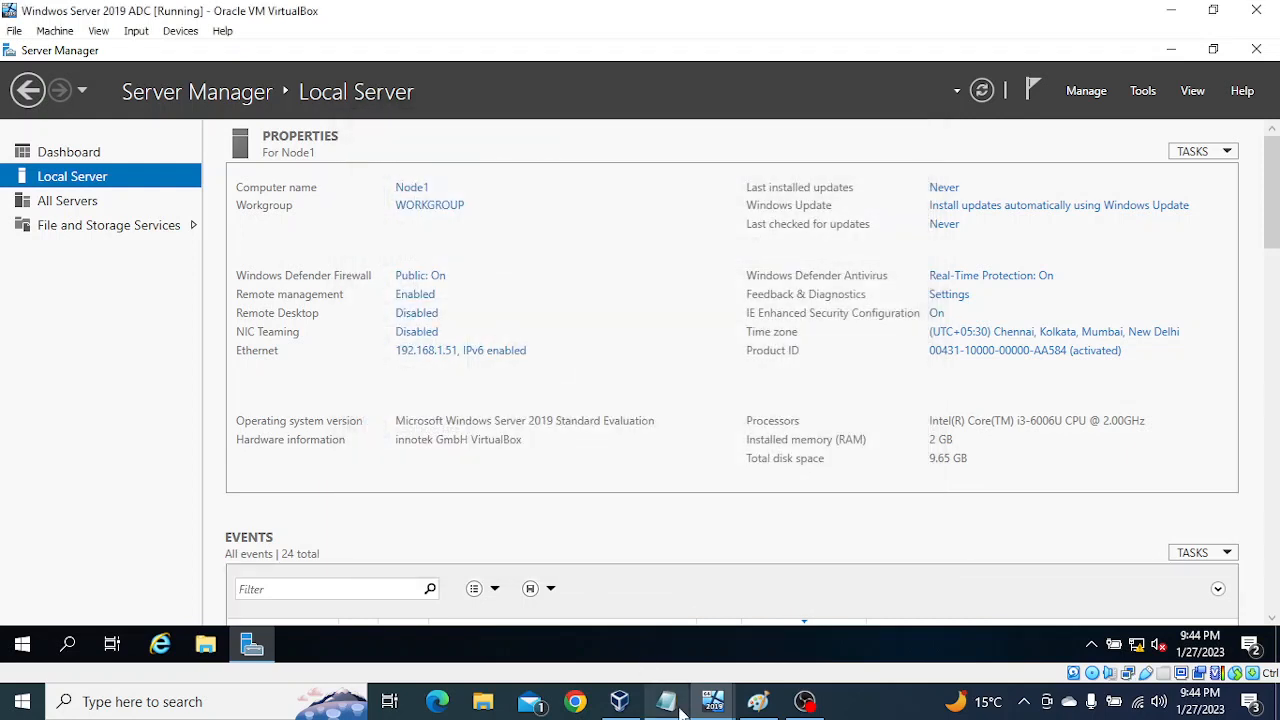
# Step: Check the network adapter attachment in the settings of DC1's virtual machine, windows server 2019, and return to Node1
pyautogui.moveTo(713, 705)
pyautogui.click(639, 628)
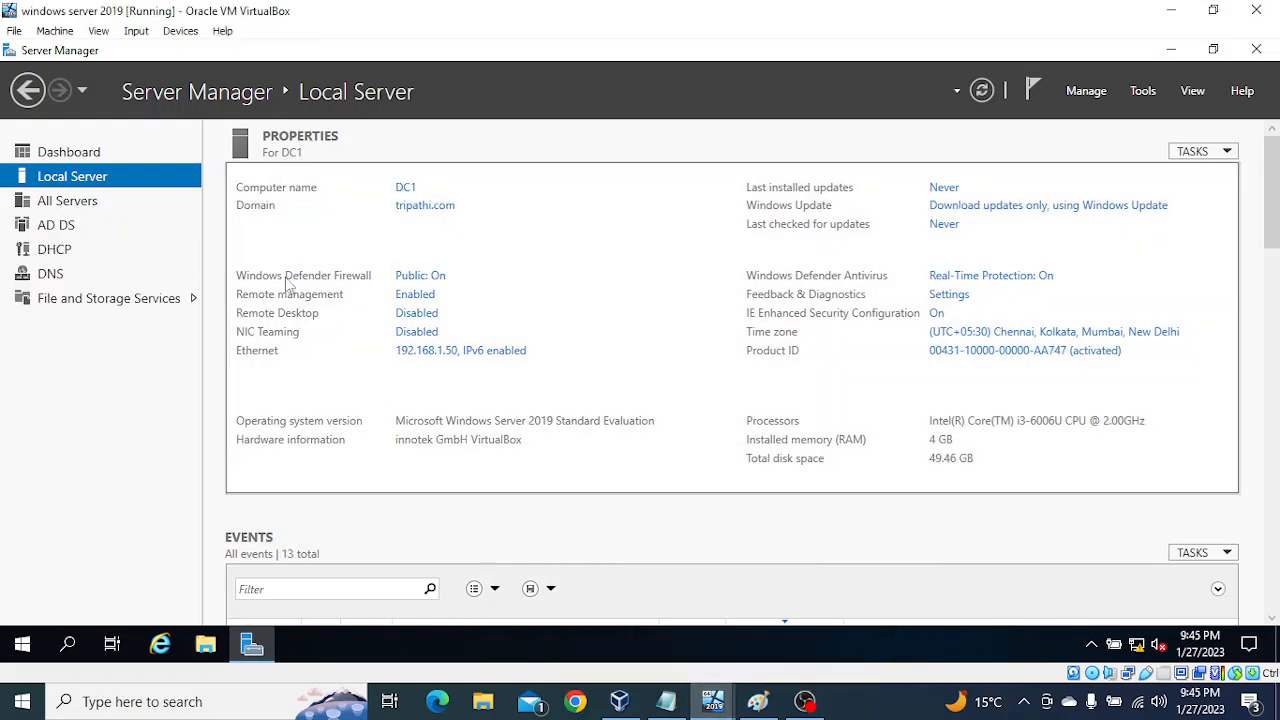
pyautogui.click(55, 30)
pyautogui.click(80, 56)
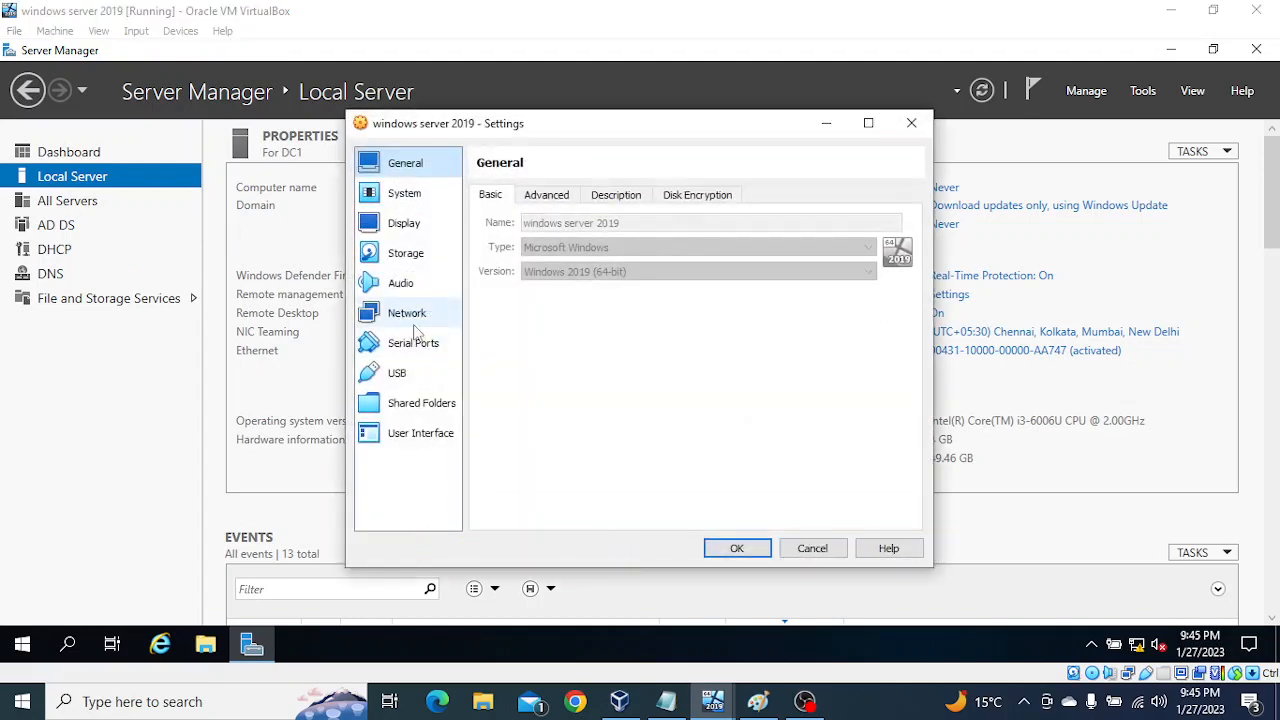
pyautogui.click(414, 316)
pyautogui.click(737, 550)
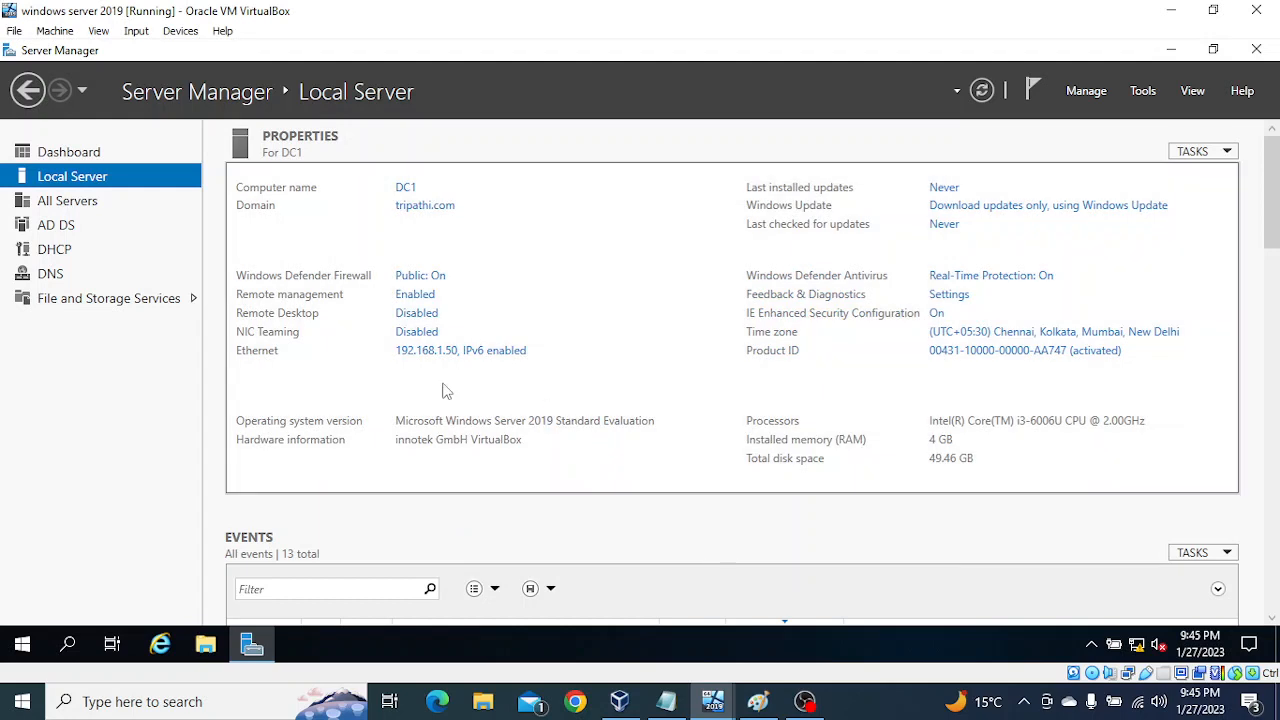
pyautogui.click(714, 704)
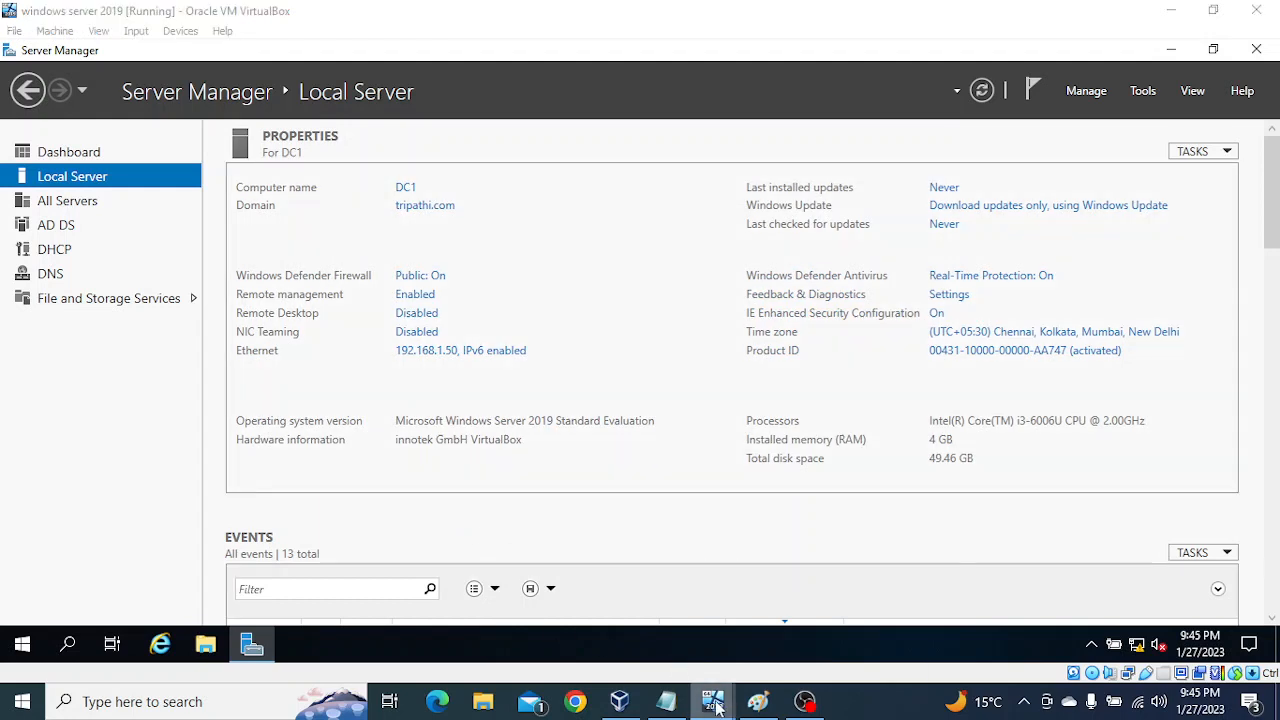
pyautogui.click(788, 643)
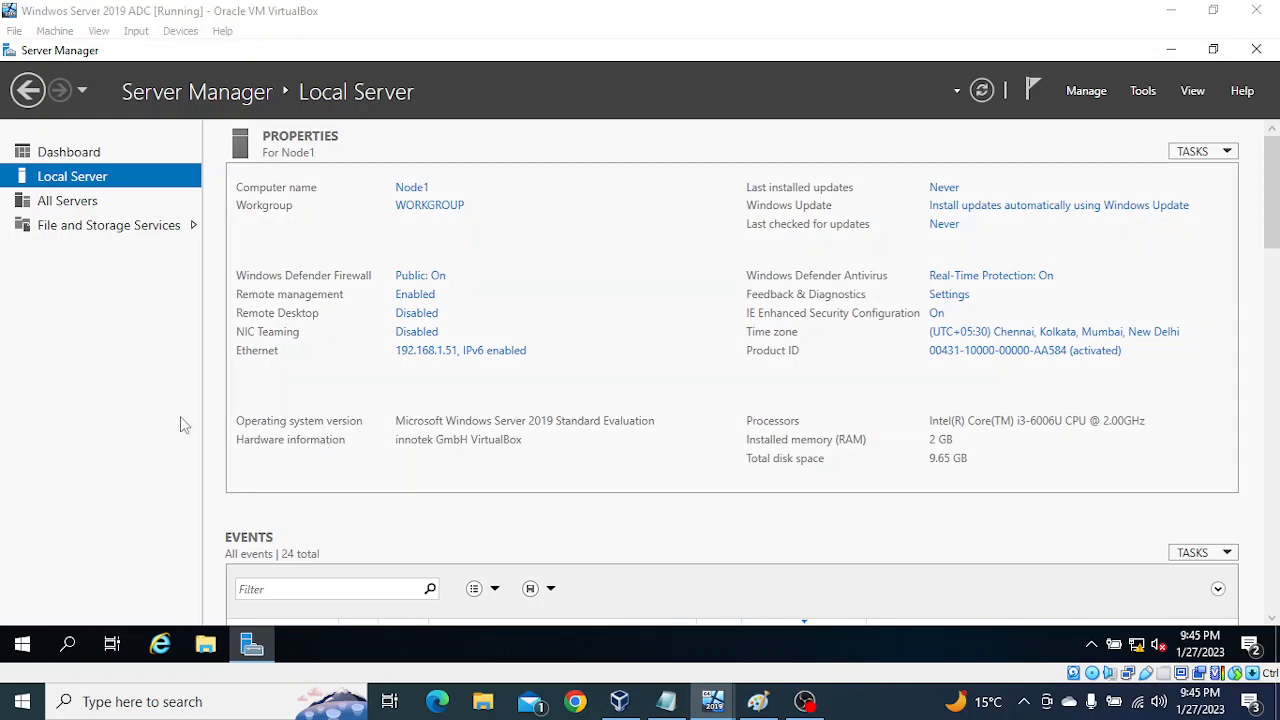
pyautogui.press('super+r')
pyautogui.write('cmd')
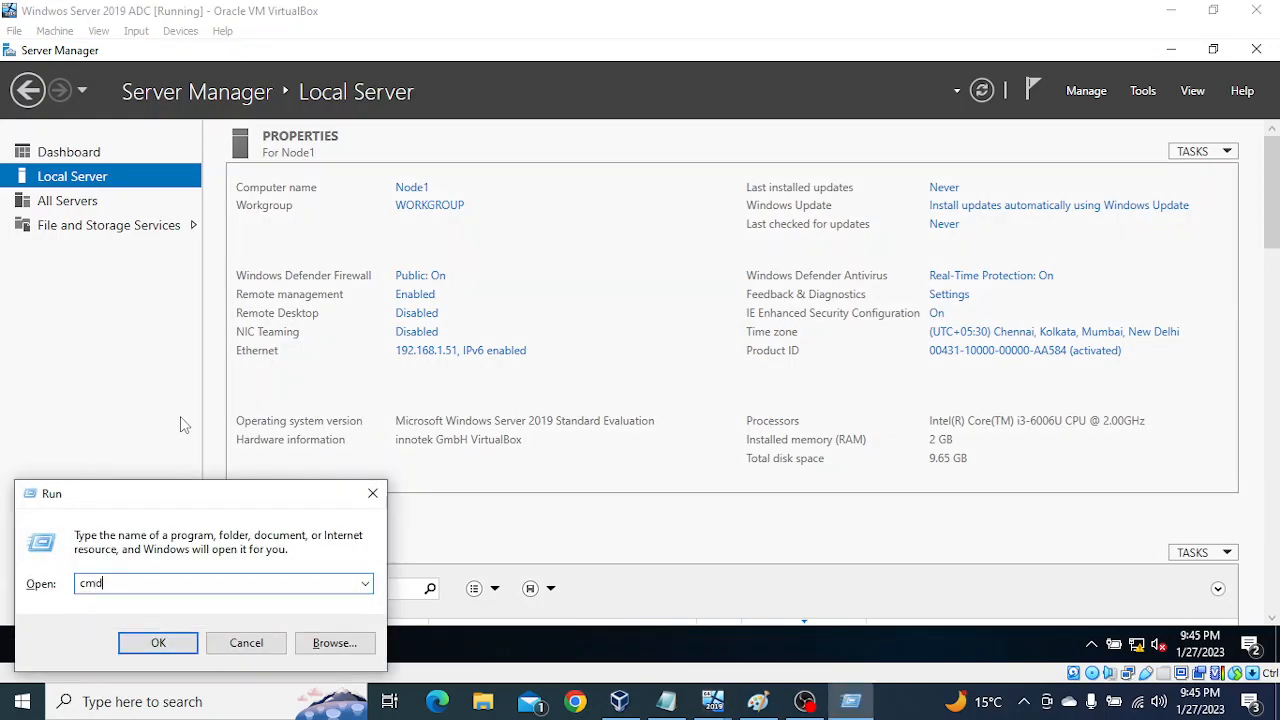
pyautogui.press('Return')
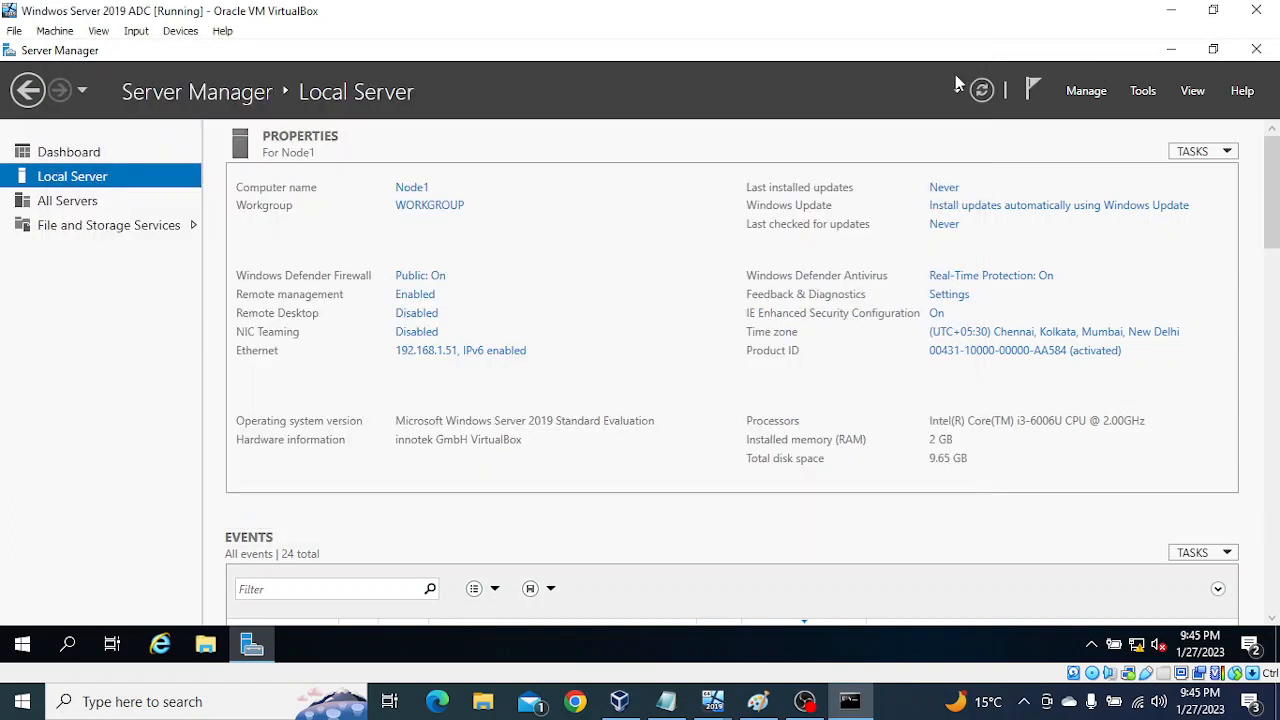
pyautogui.click(950, 63)
# Step: Open Command Prompt inside Node1 and run ping 192.168.1.50 -t to retest the connection to DC1
pyautogui.click(68, 648)
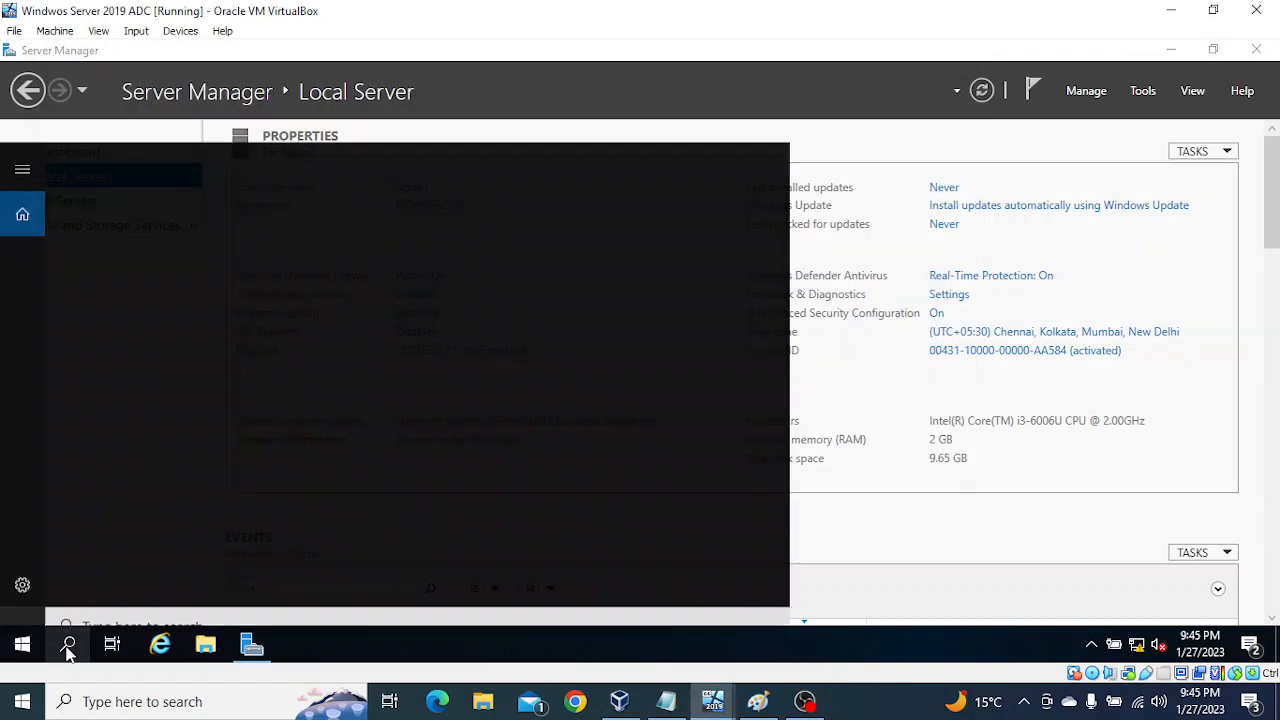
pyautogui.write('cmd')
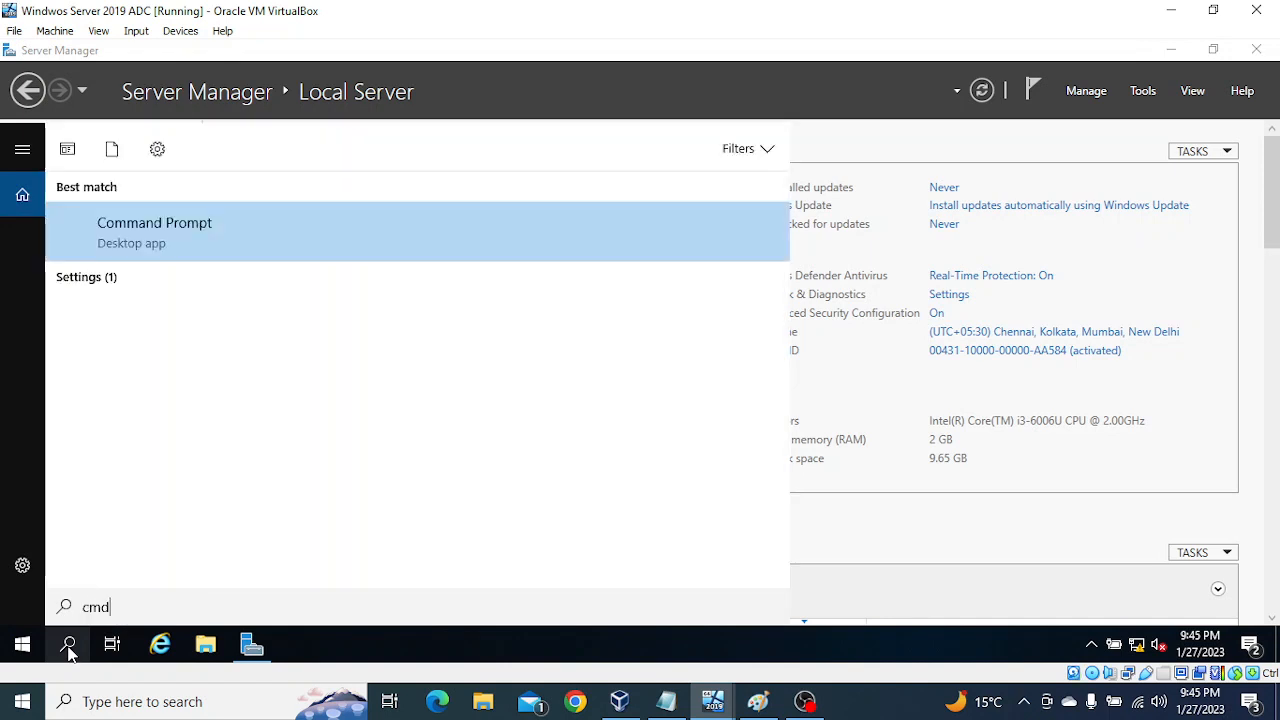
pyautogui.press('Return')
pyautogui.write('i')
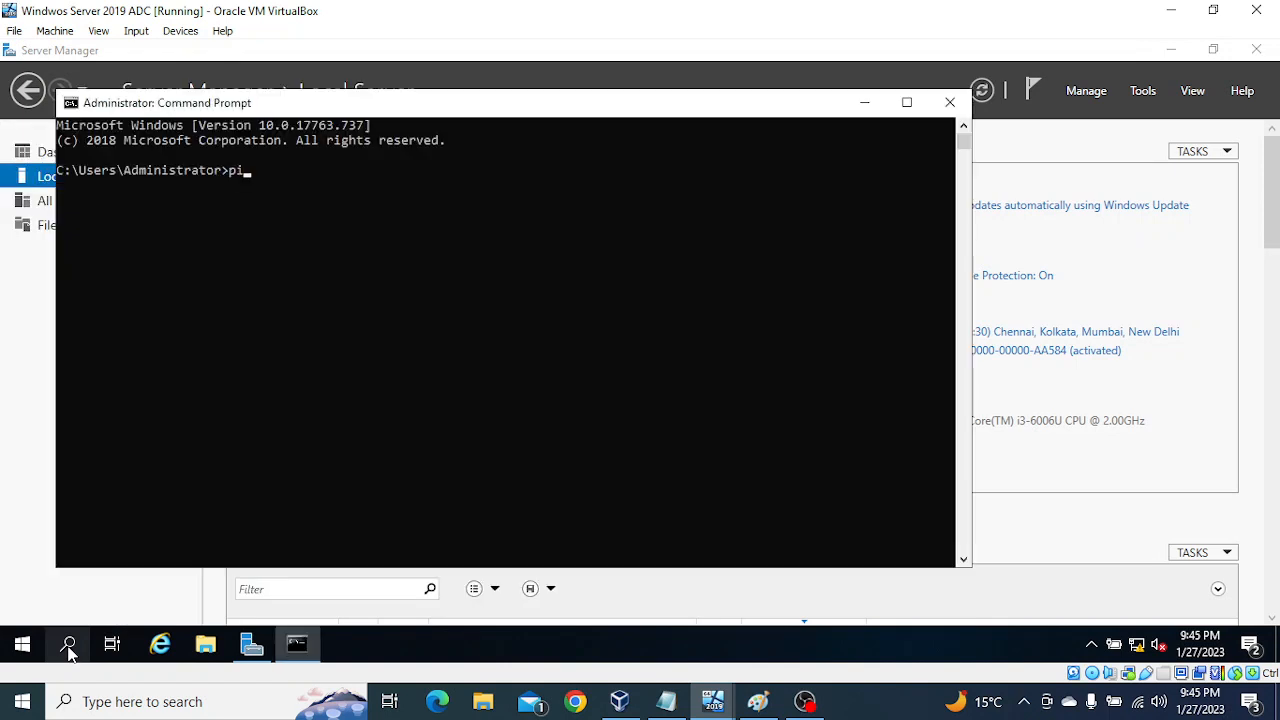
pyautogui.write('ng 192.168.1.50 -t')
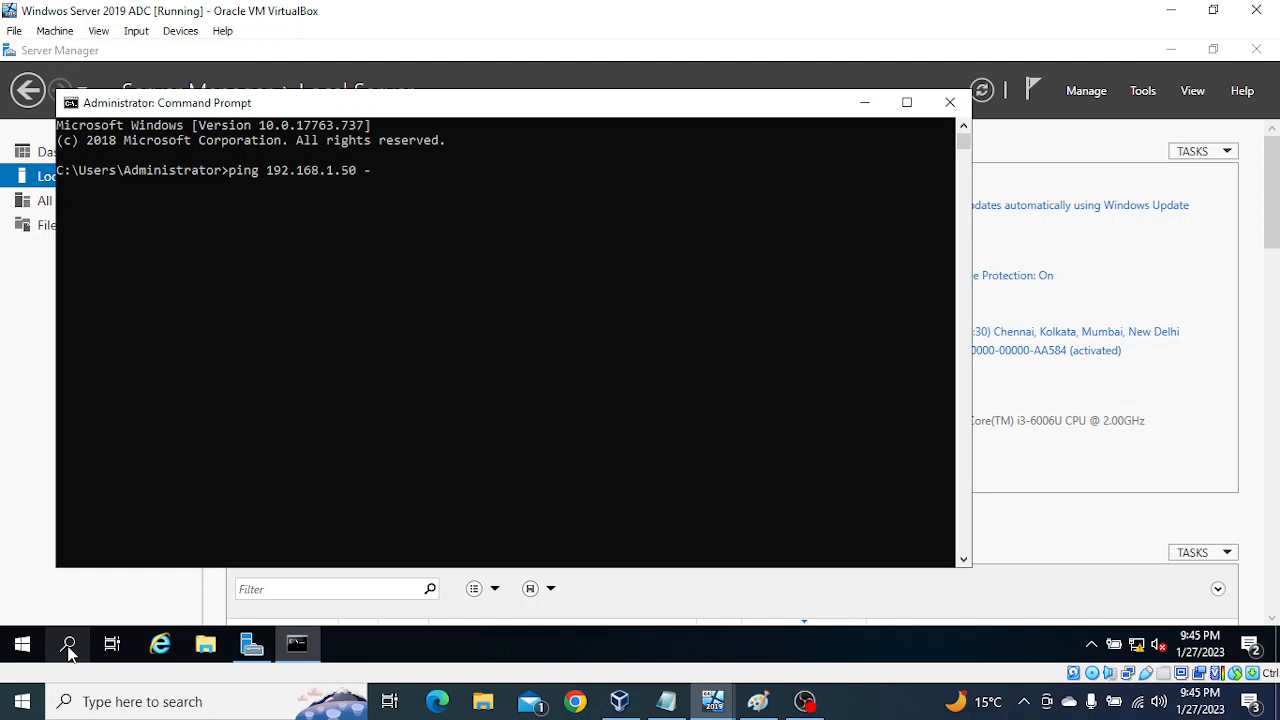
pyautogui.press('Return')
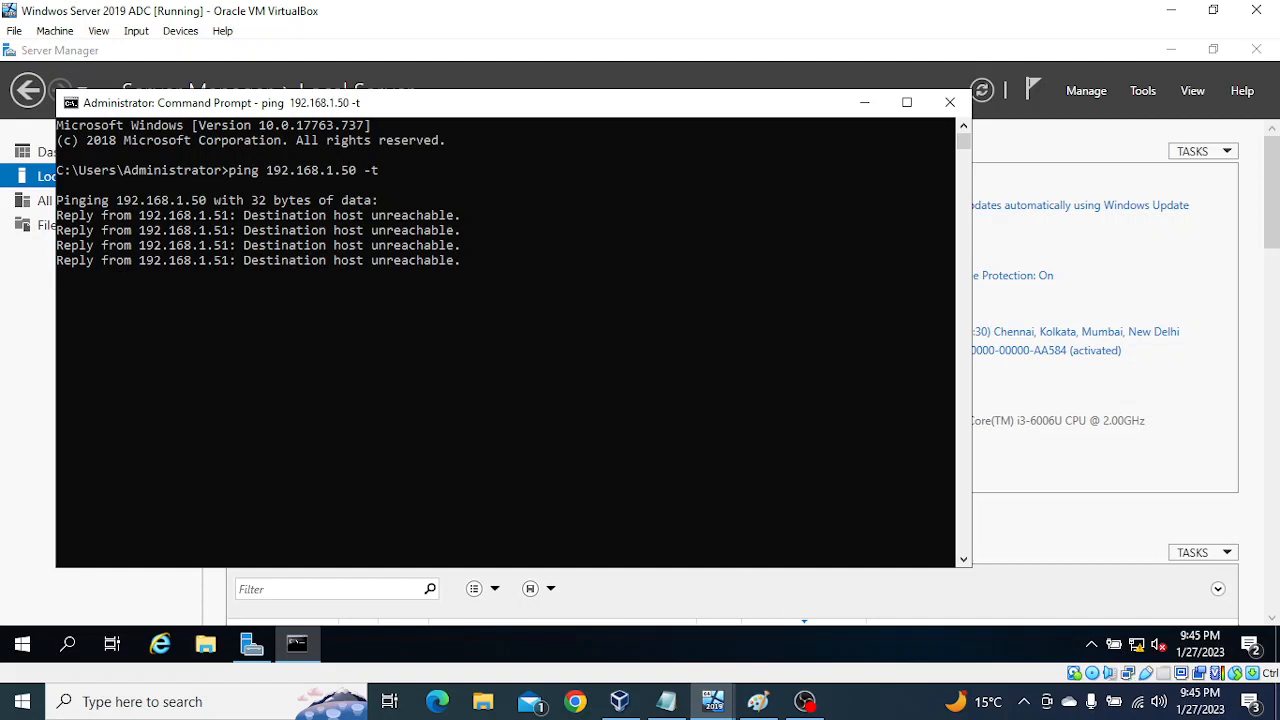
pyautogui.click(878, 714)
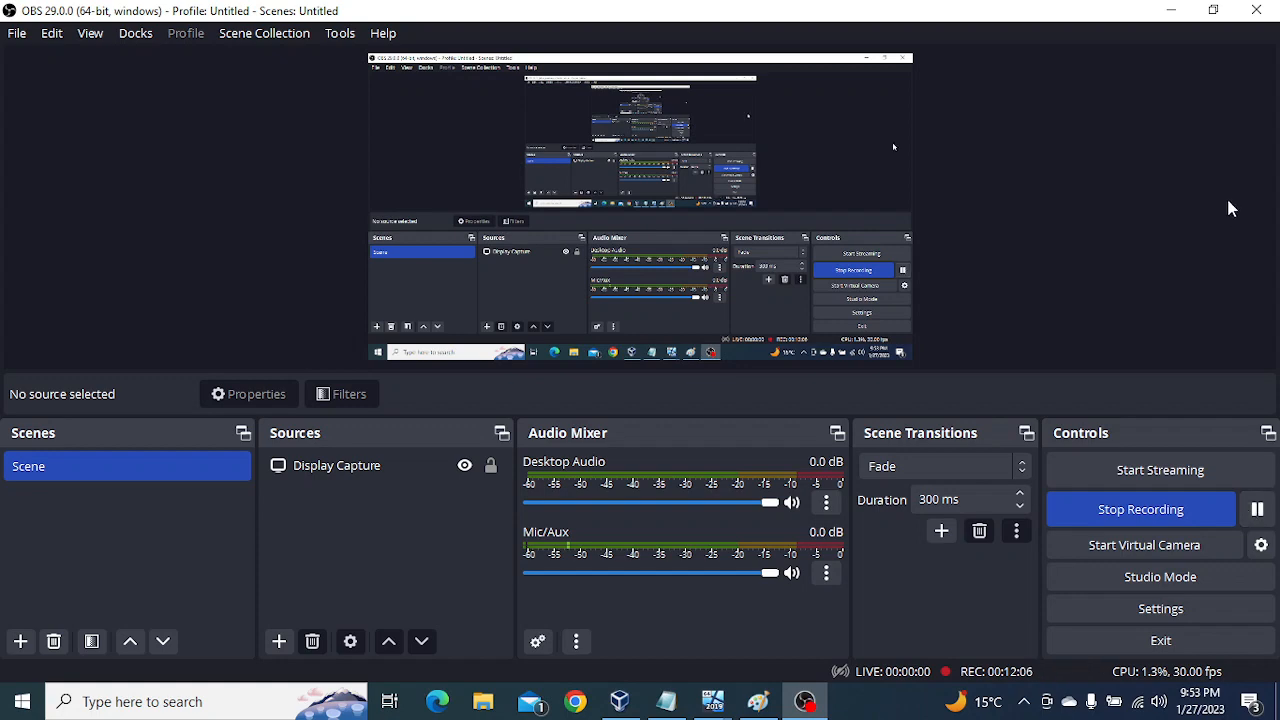
pyautogui.click(1174, 12)
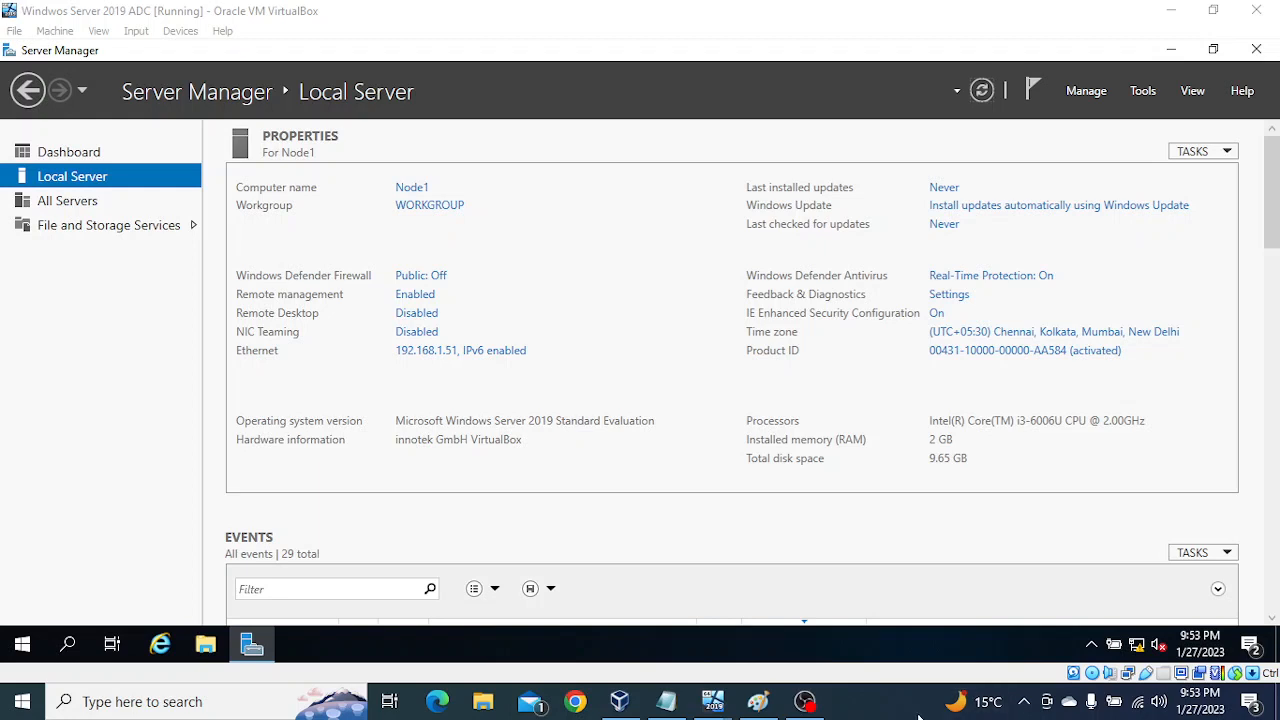
pyautogui.click(68, 648)
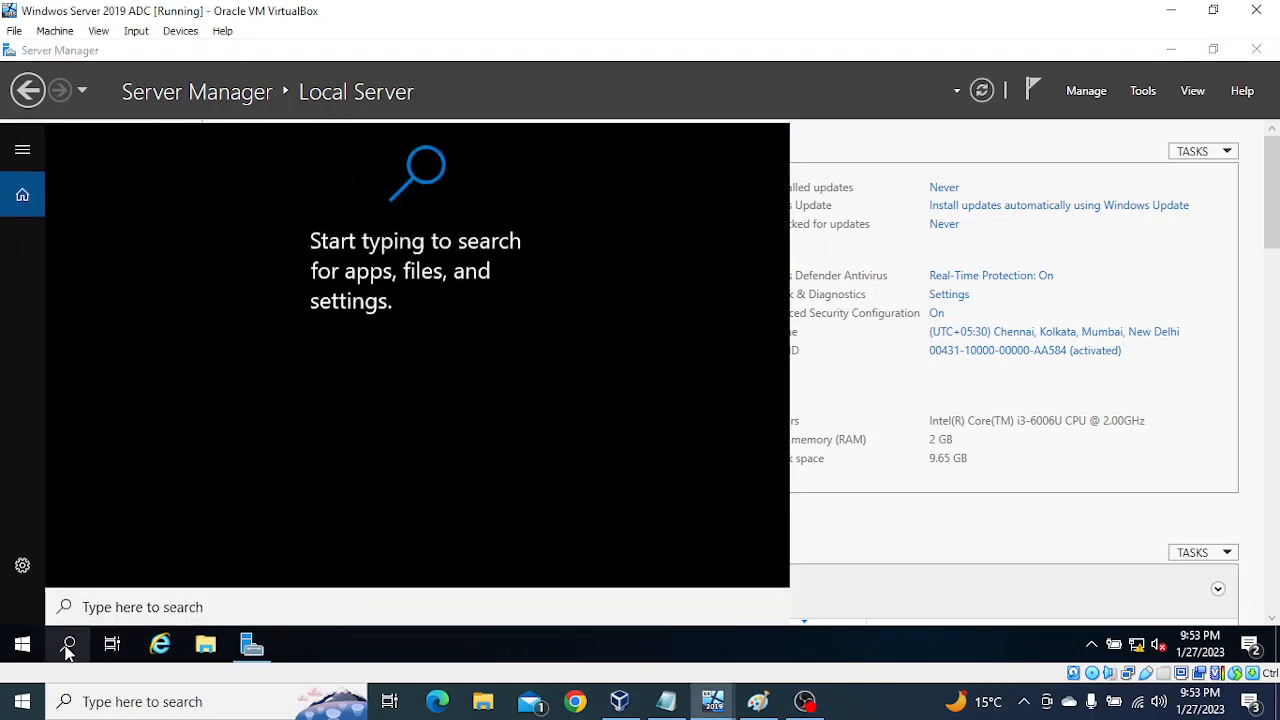
pyautogui.click(890, 516)
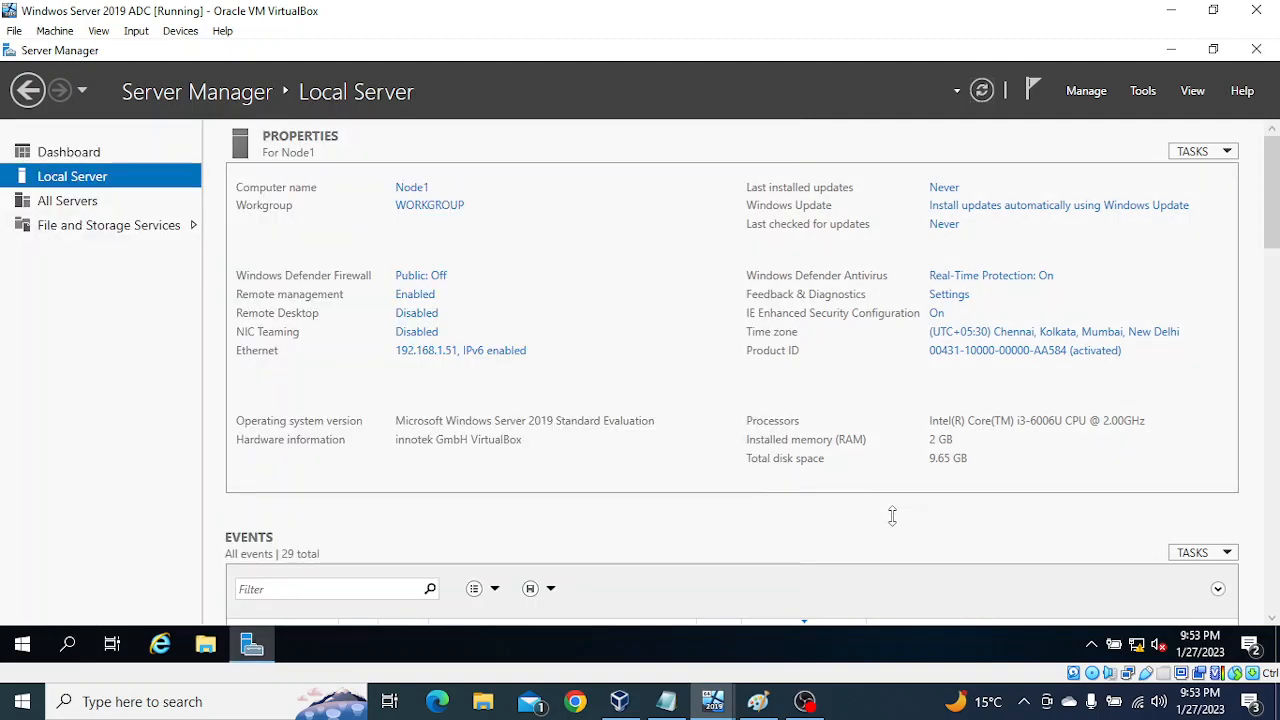
# Step: With Node1's public firewall off, run ping 192.168.1.50 -t from a new Command Prompt to verify DC1's reachability, and close the console
pyautogui.click(72, 645)
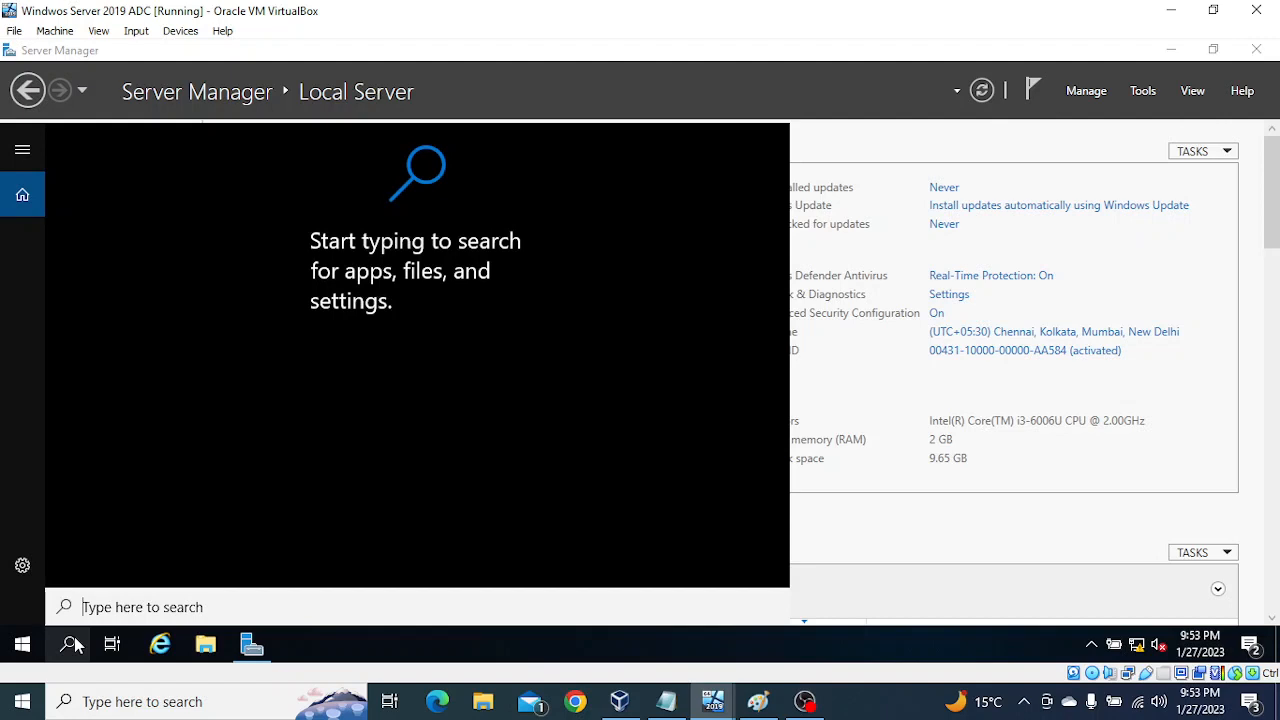
pyautogui.write('cmd')
pyautogui.press('Return')
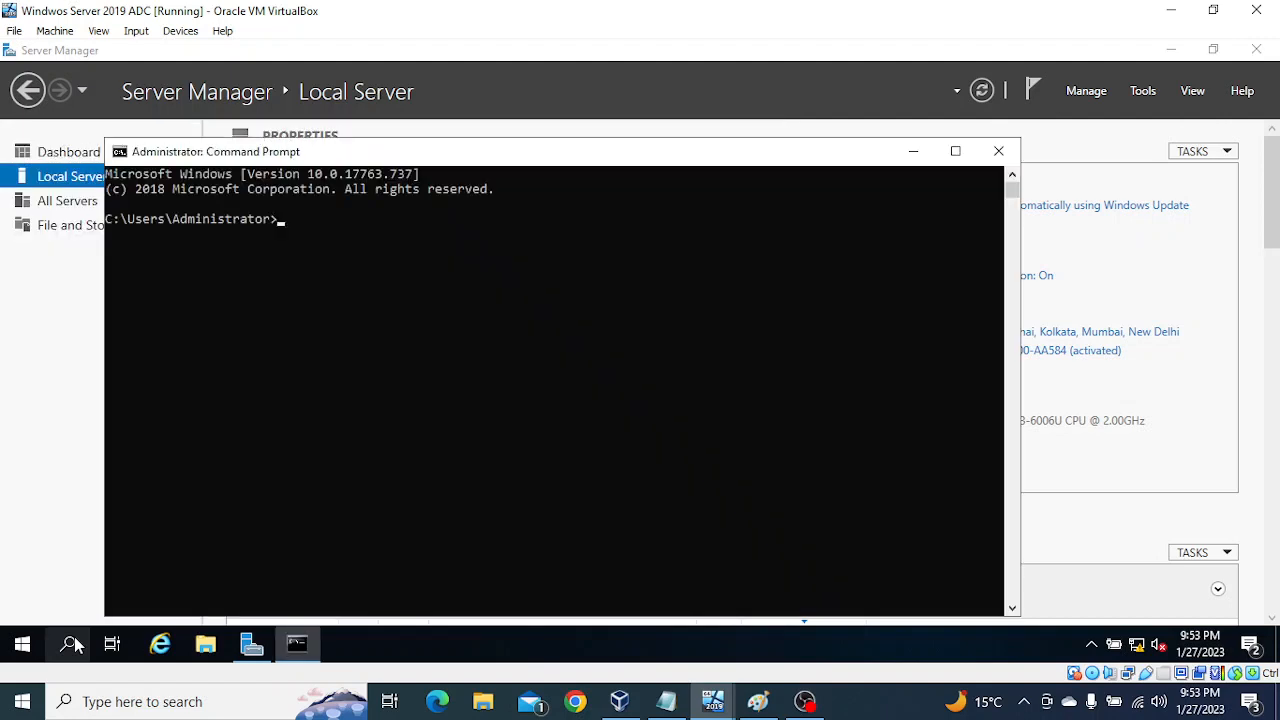
pyautogui.write('ping 192.168.1.50 -t')
pyautogui.press('Return')
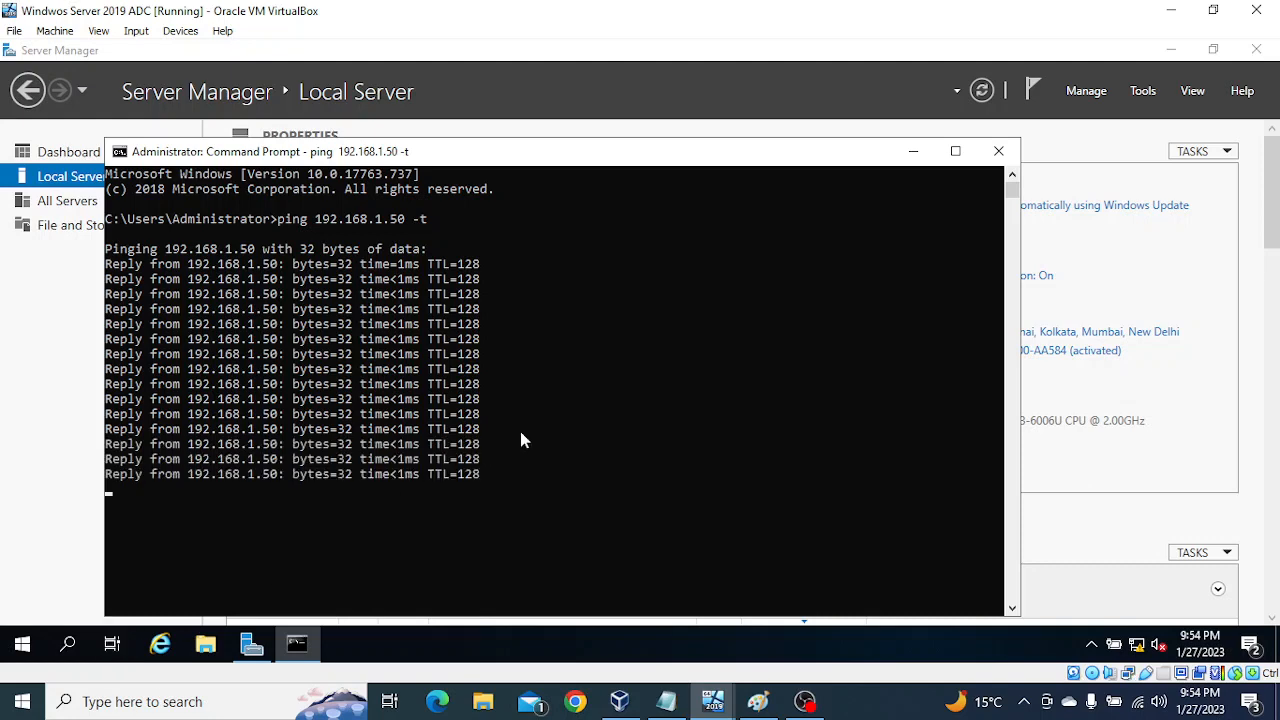
pyautogui.click(995, 153)
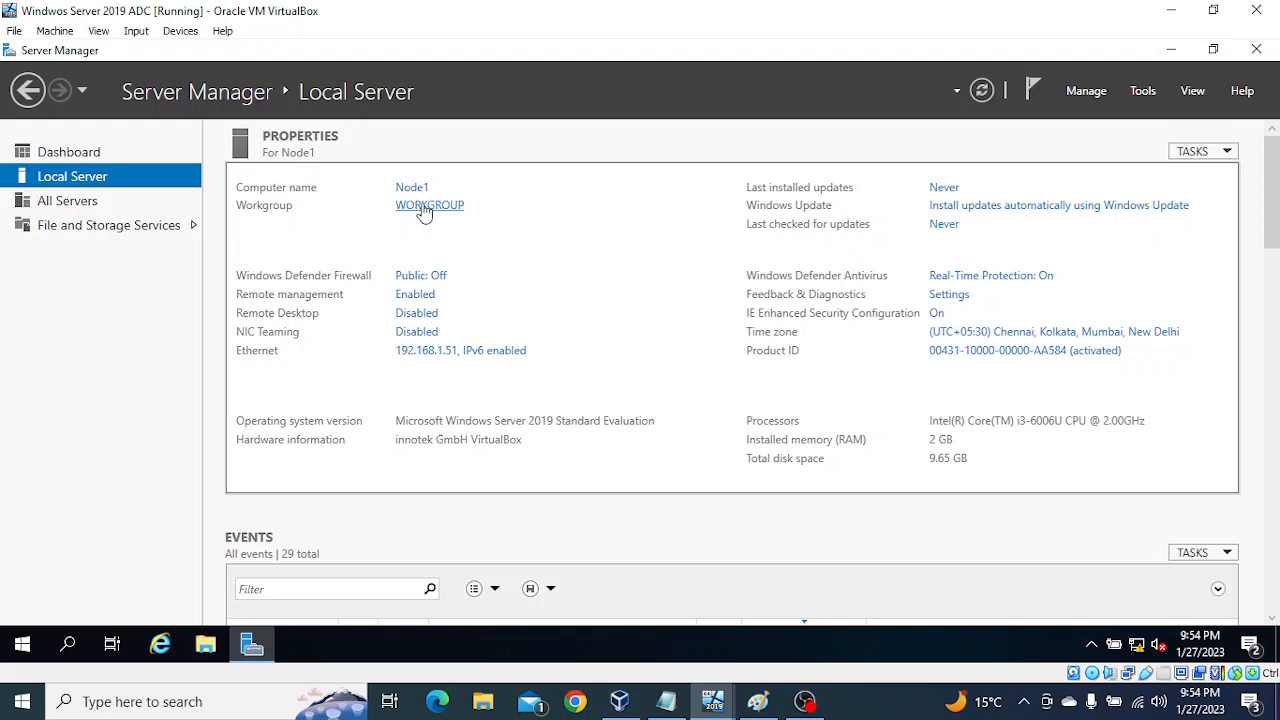
# Step: Start the Add Roles and Features Wizard on Node1 and switch the virtual machine to full screen to show the whole wizard
pyautogui.click(1082, 91)
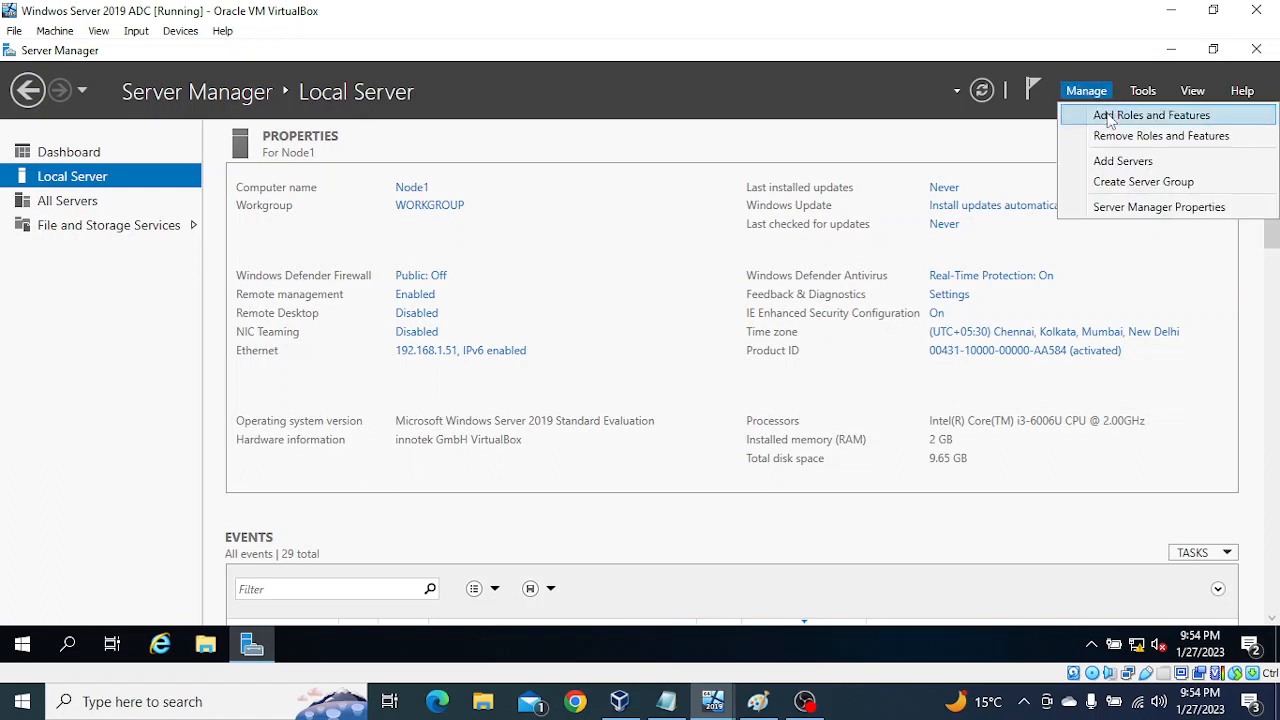
pyautogui.click(1108, 118)
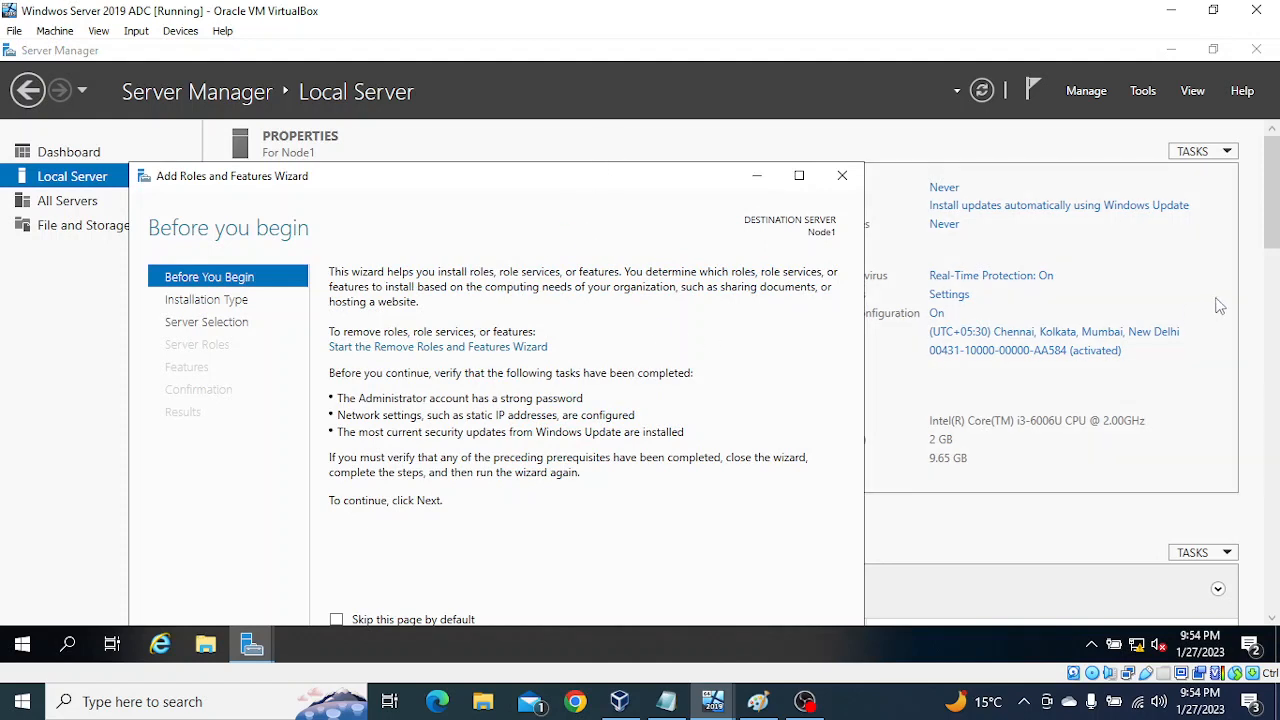
pyautogui.moveTo(1268, 230); pyautogui.dragTo(1275, 278)
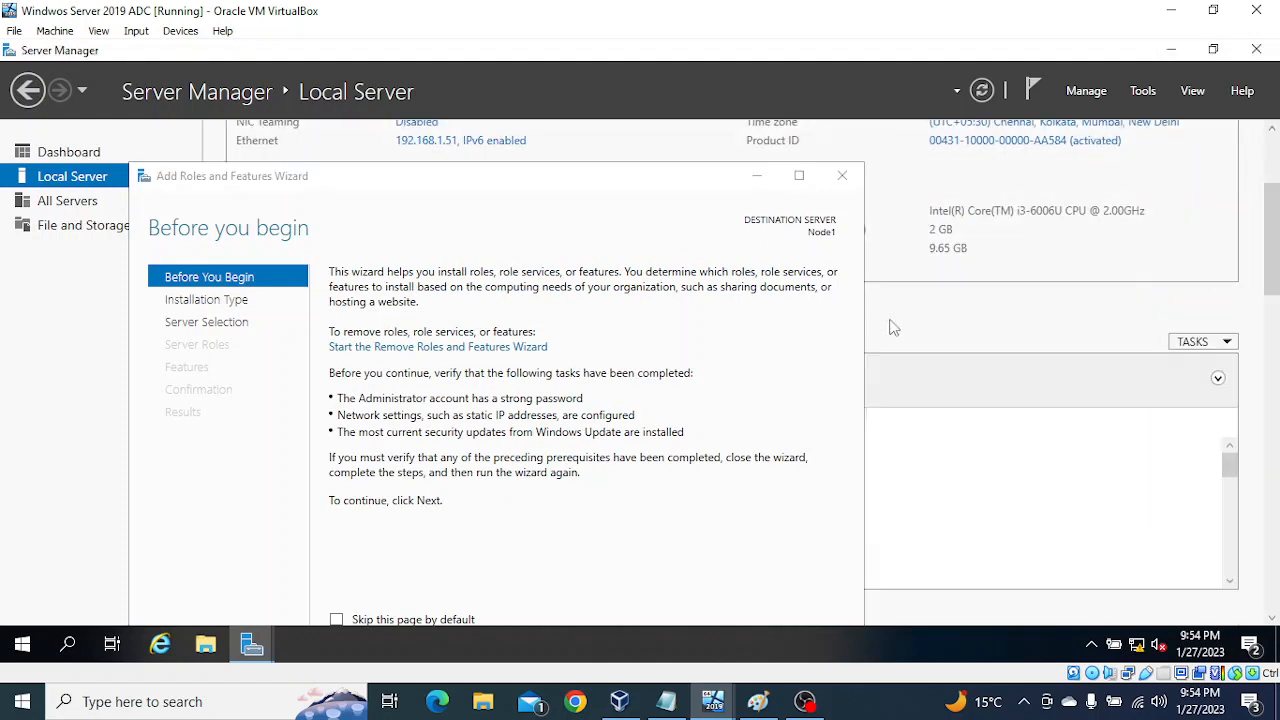
pyautogui.scroll(-2, 899, 316)
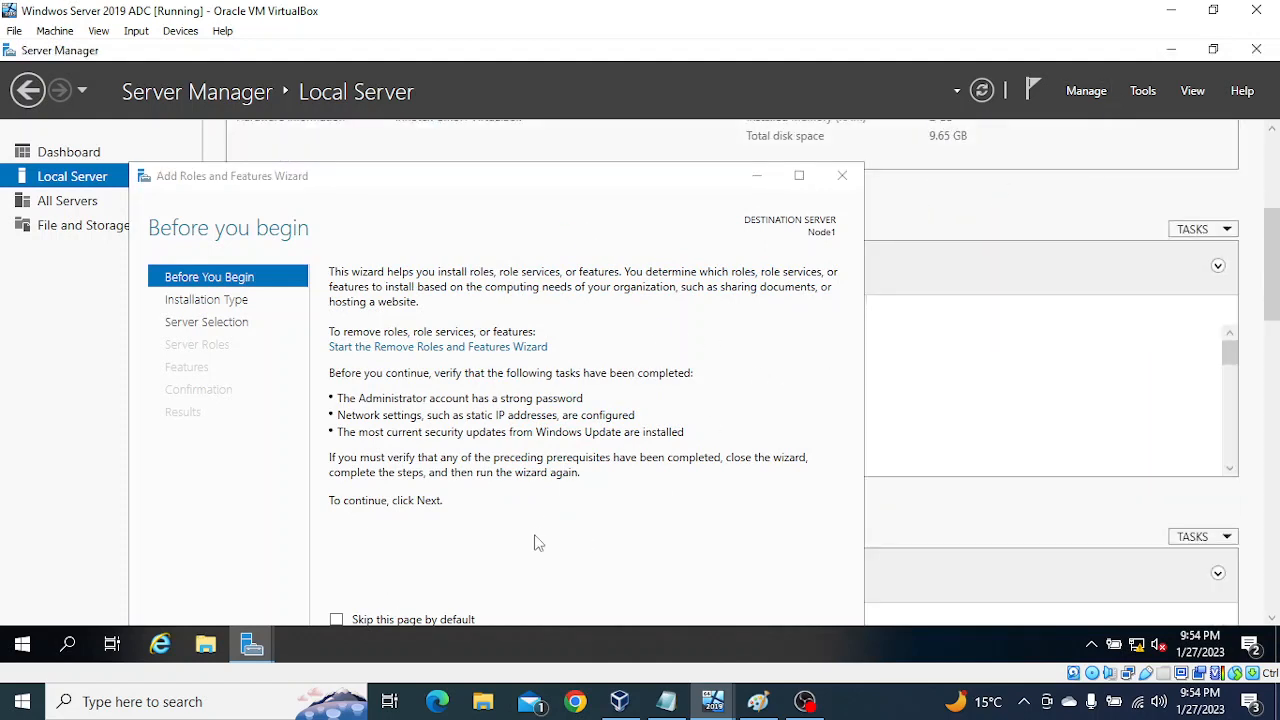
pyautogui.moveTo(1275, 272); pyautogui.dragTo(1273, 595)
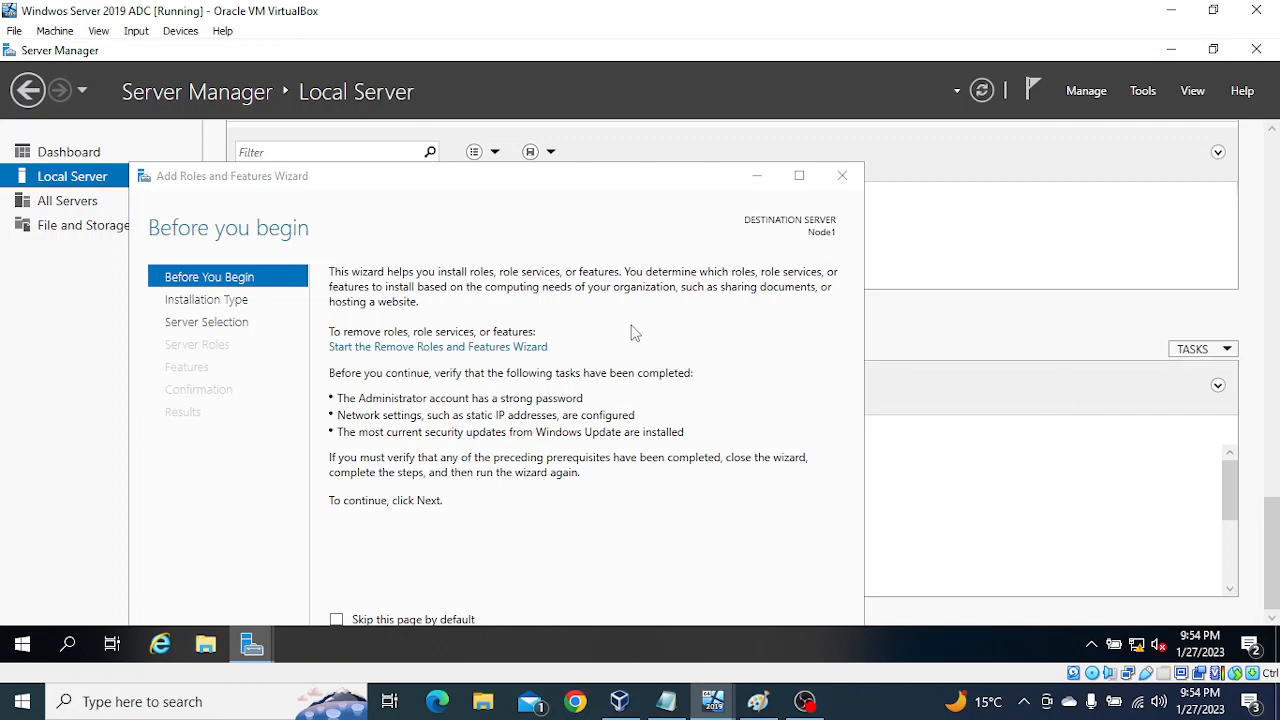
pyautogui.hotkey('ctrl', 'f')
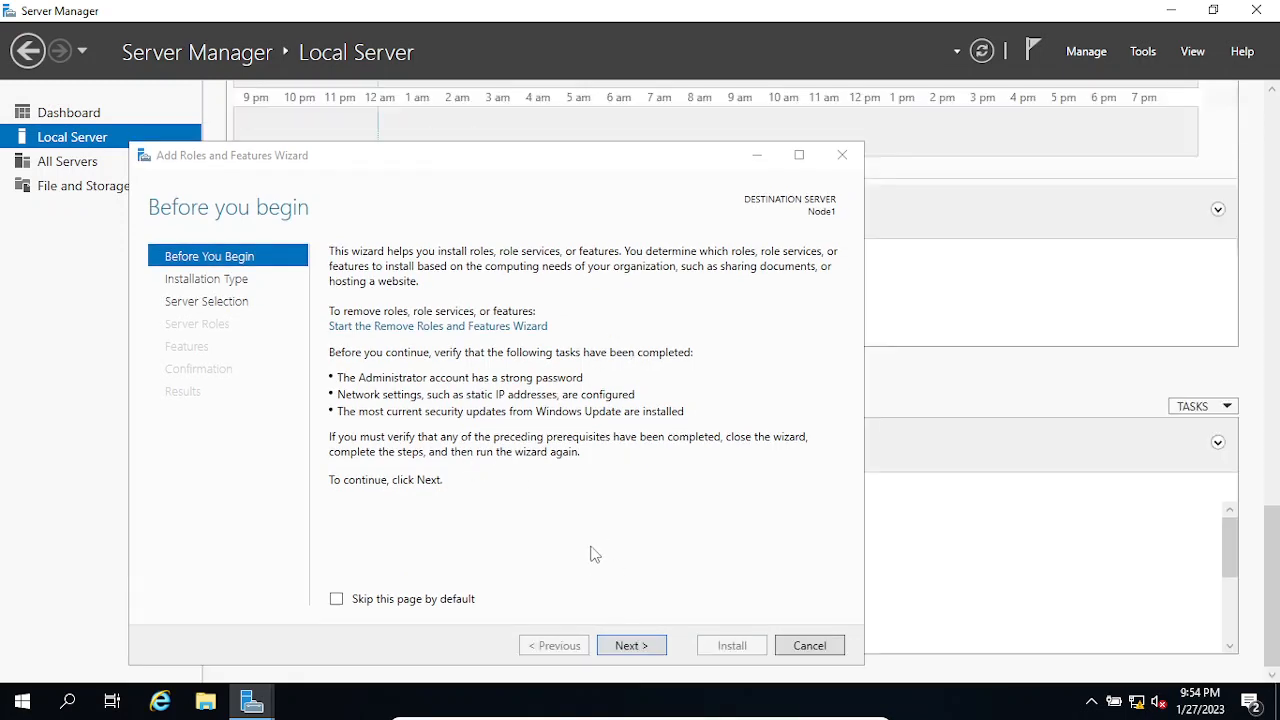
# Step: Choose role-based or feature-based installation on Node1 and select the Active Directory Domain Services role with its required features and management tools
pyautogui.click(628, 648)
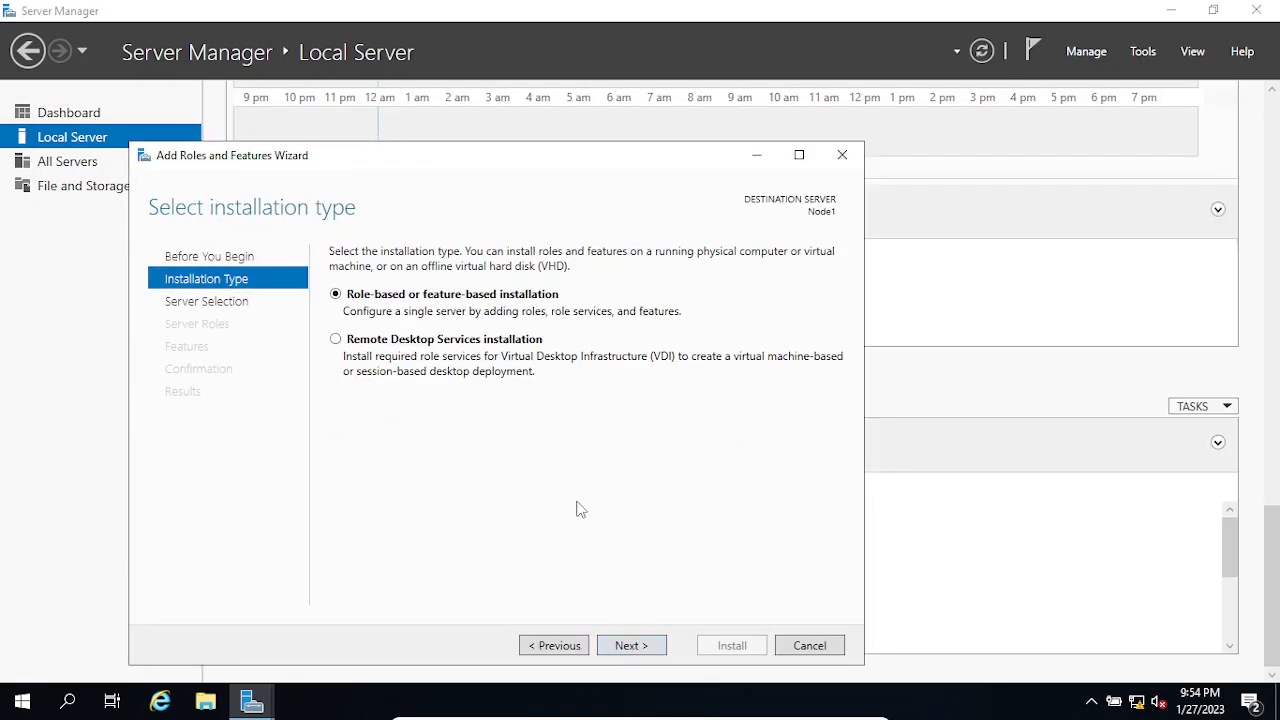
pyautogui.click(628, 646)
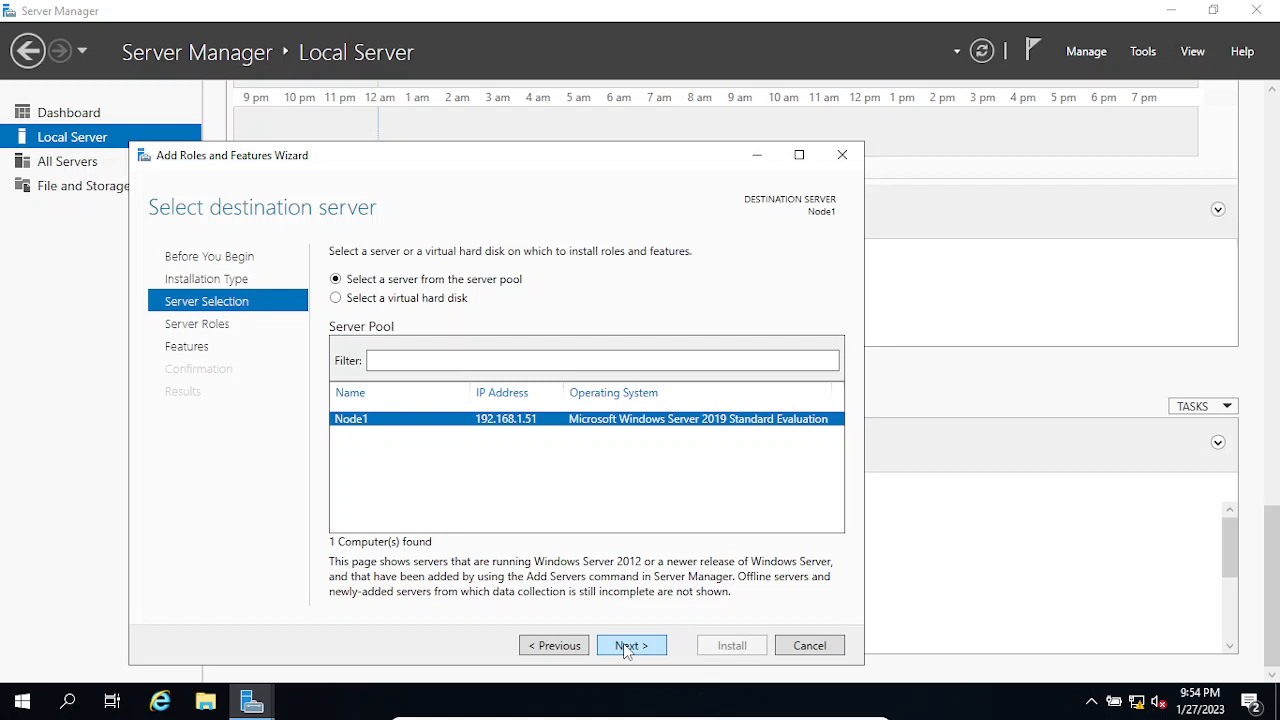
pyautogui.click(625, 646)
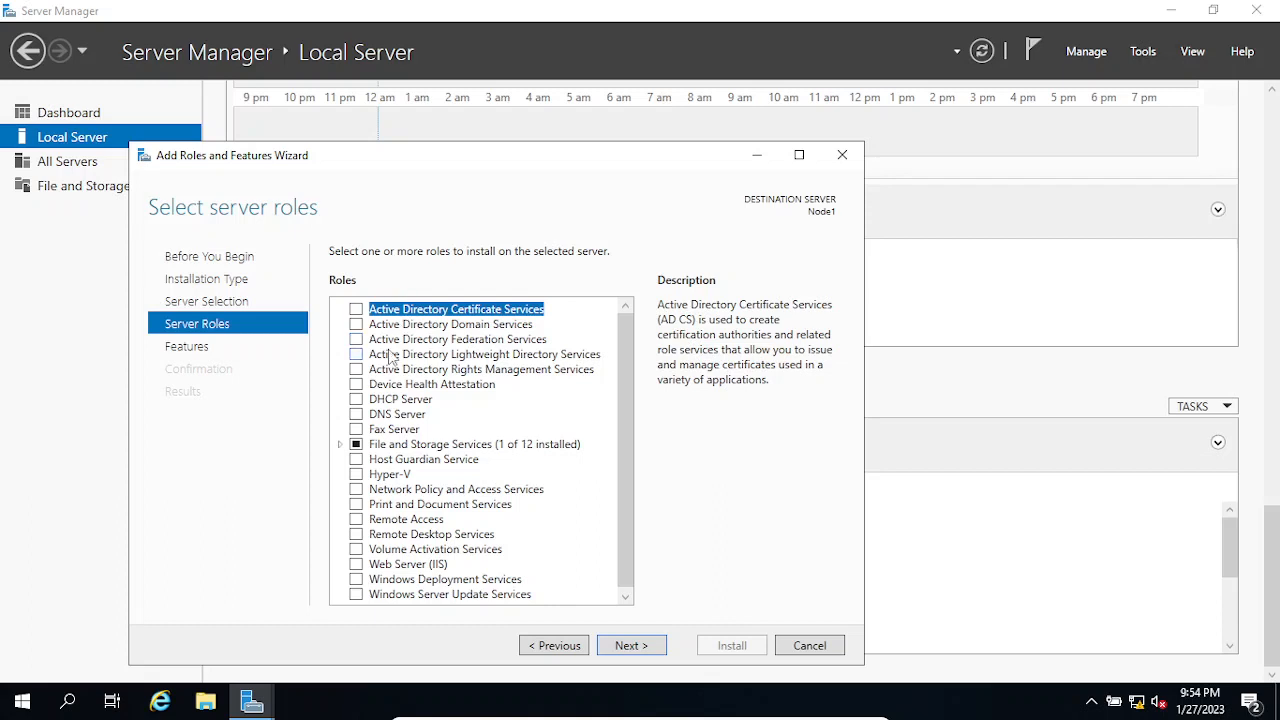
pyautogui.click(361, 329)
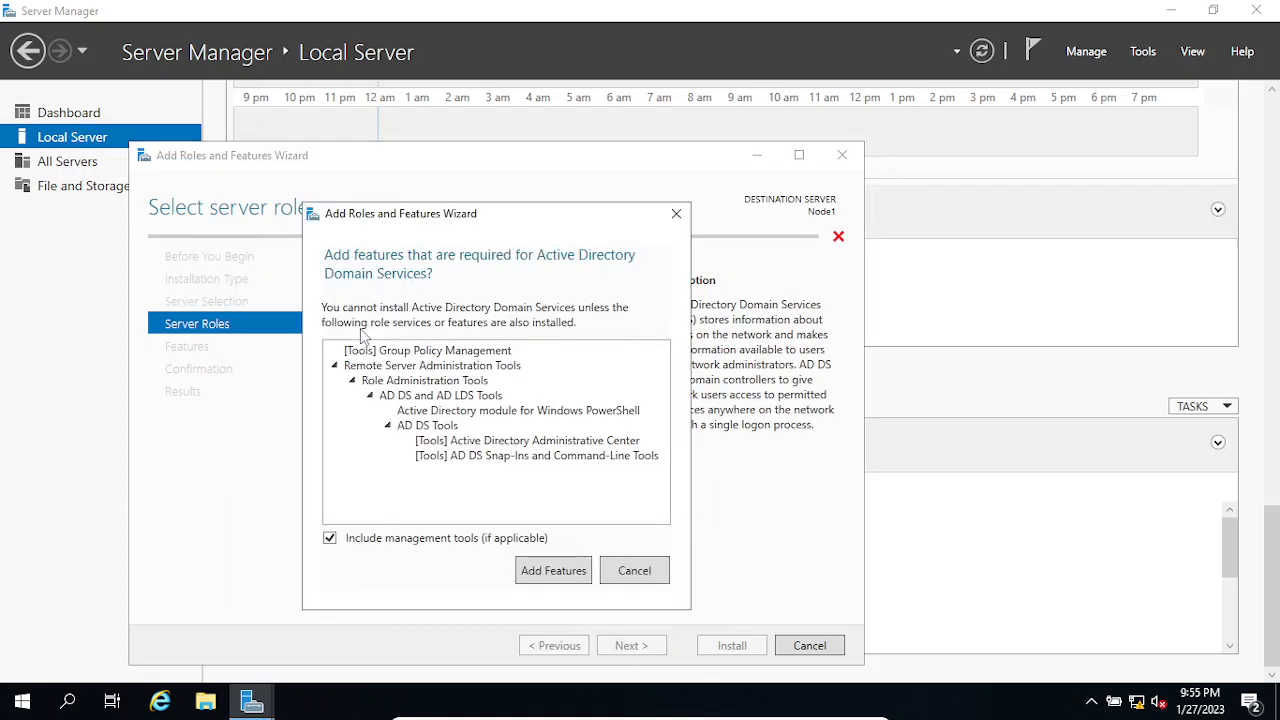
pyautogui.click(556, 571)
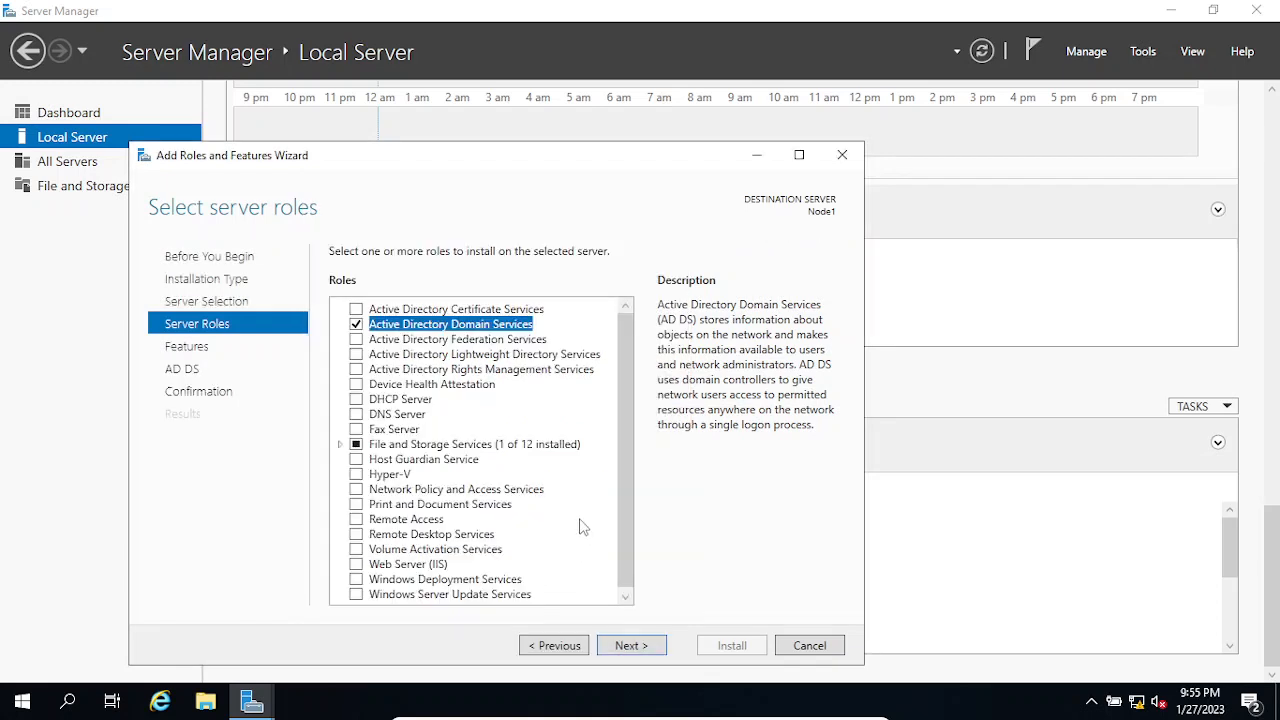
# Step: Keep the preselected features, allow the destination server to restart automatically if required, and start the Active Directory Domain Services installation on Node1
pyautogui.click(625, 646)
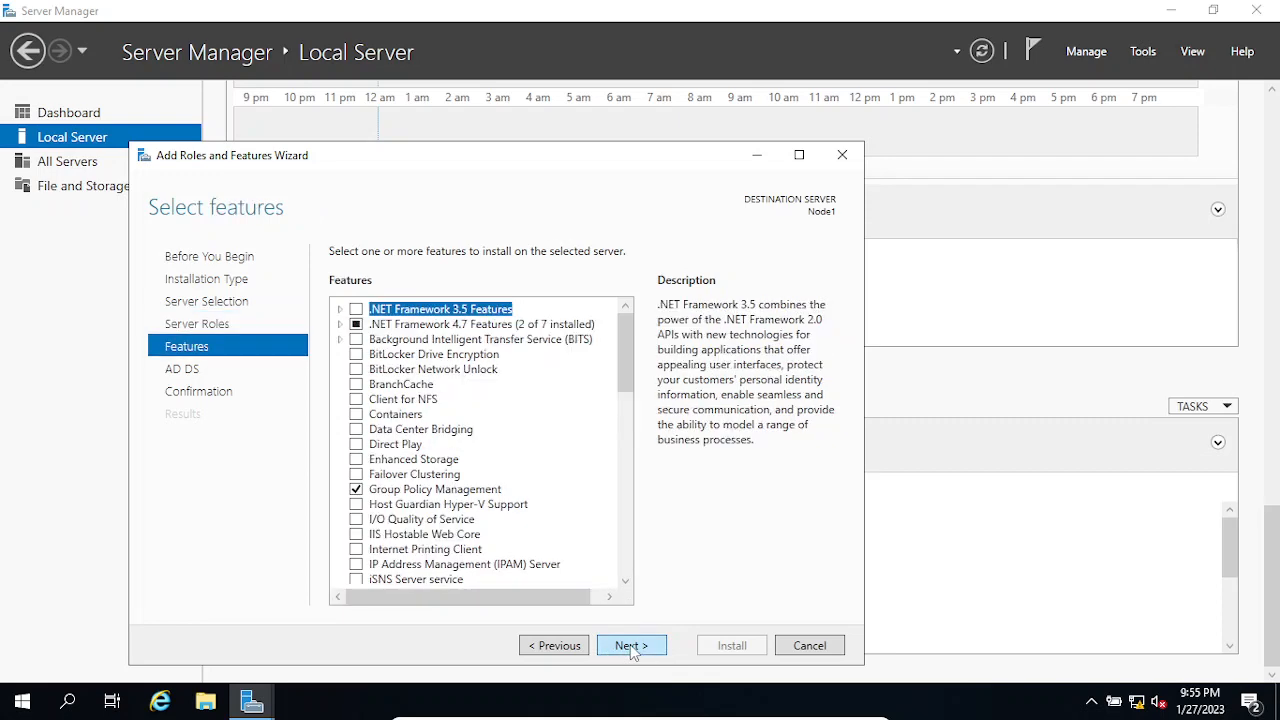
pyautogui.click(630, 646)
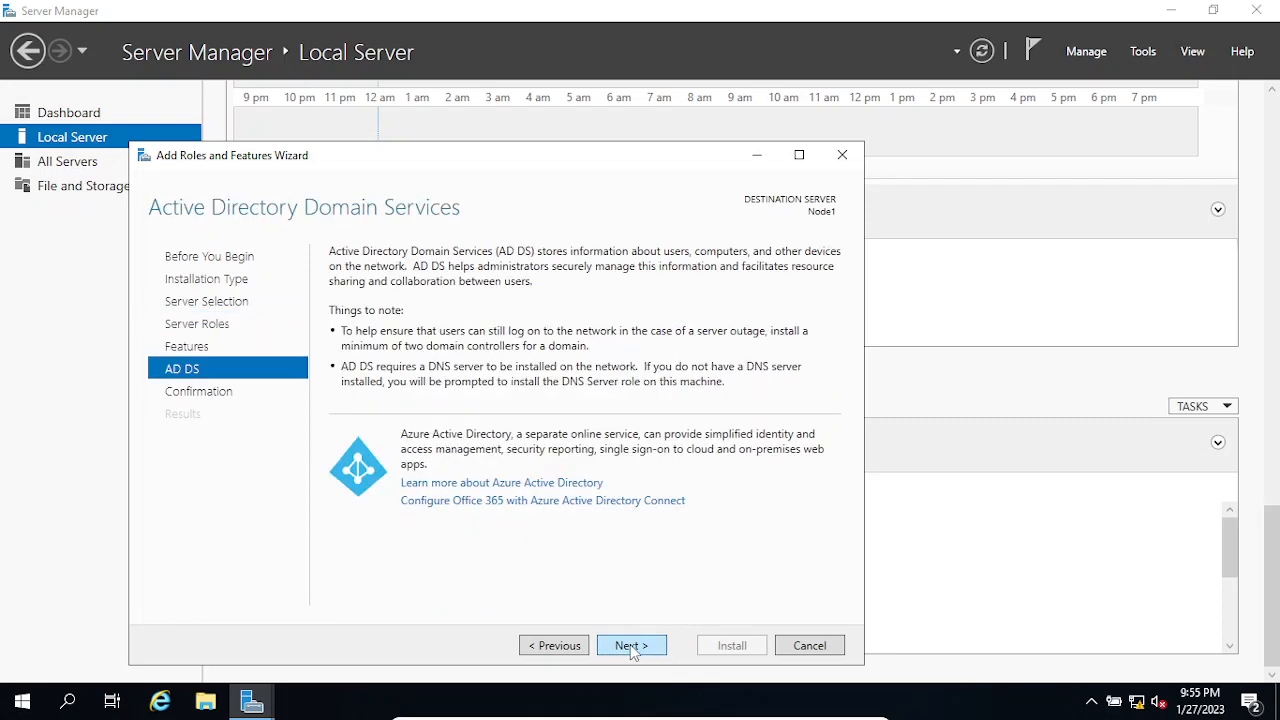
pyautogui.click(630, 645)
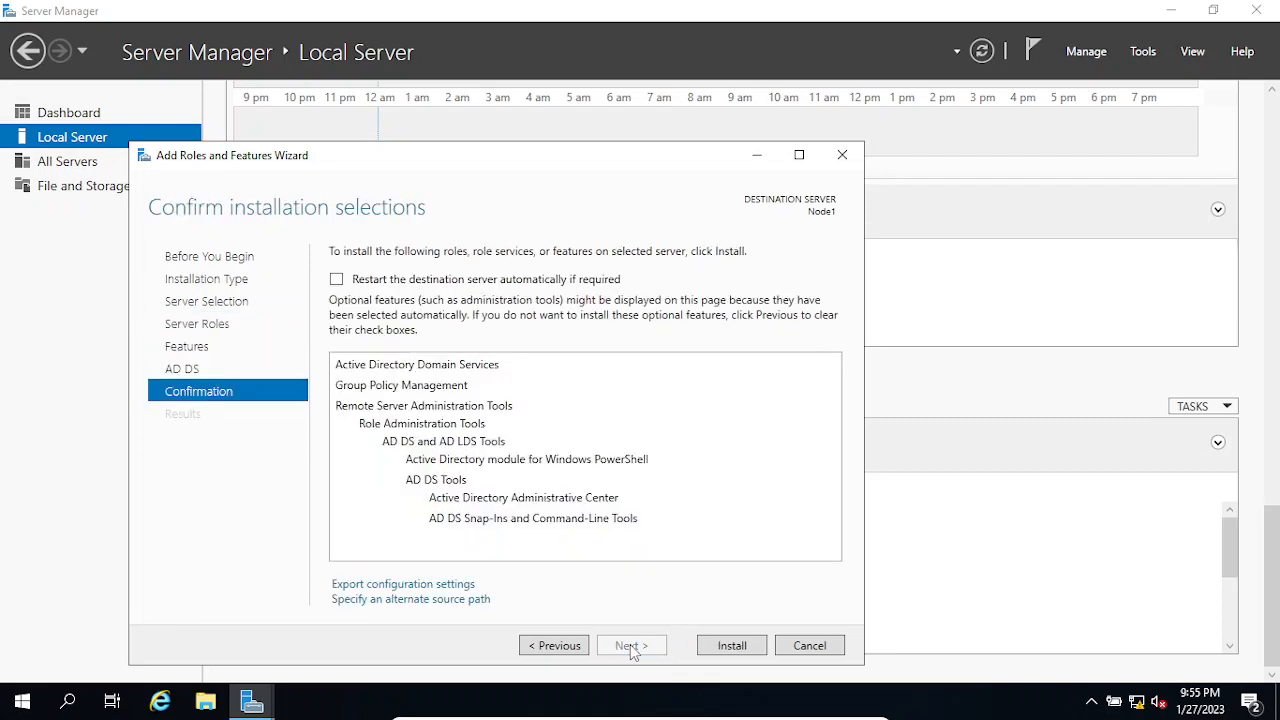
pyautogui.click(337, 280)
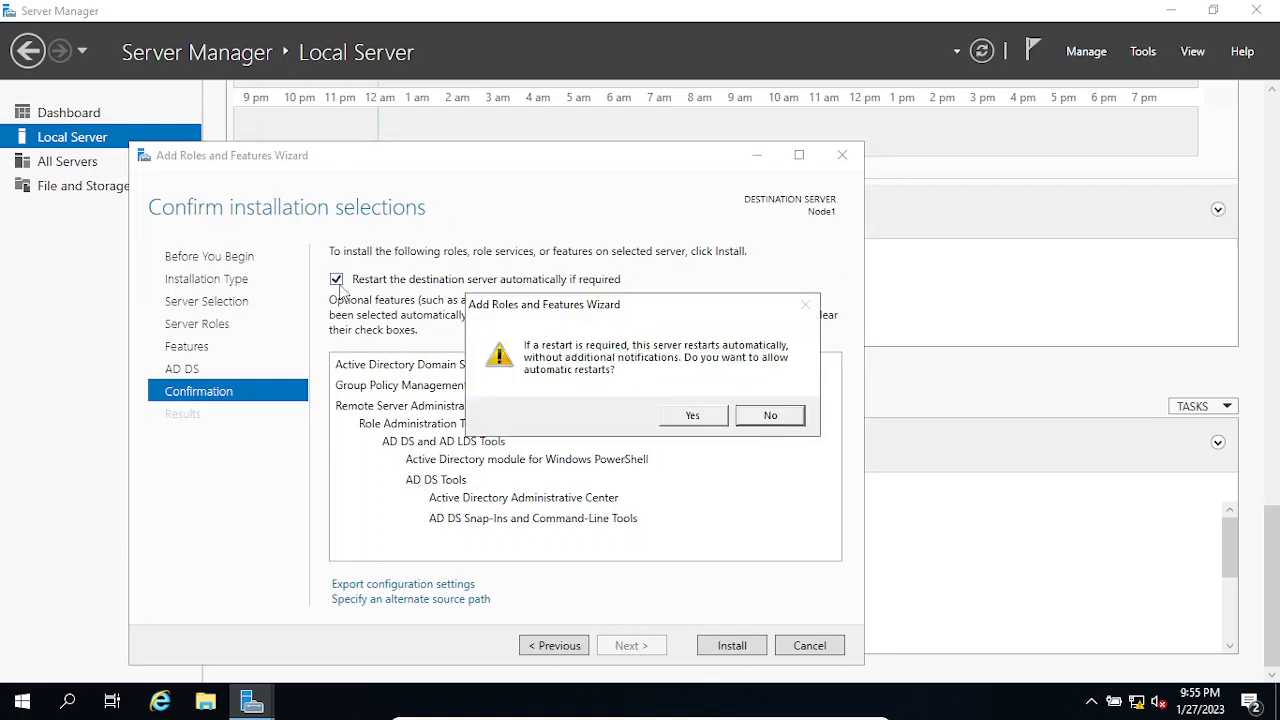
pyautogui.click(692, 419)
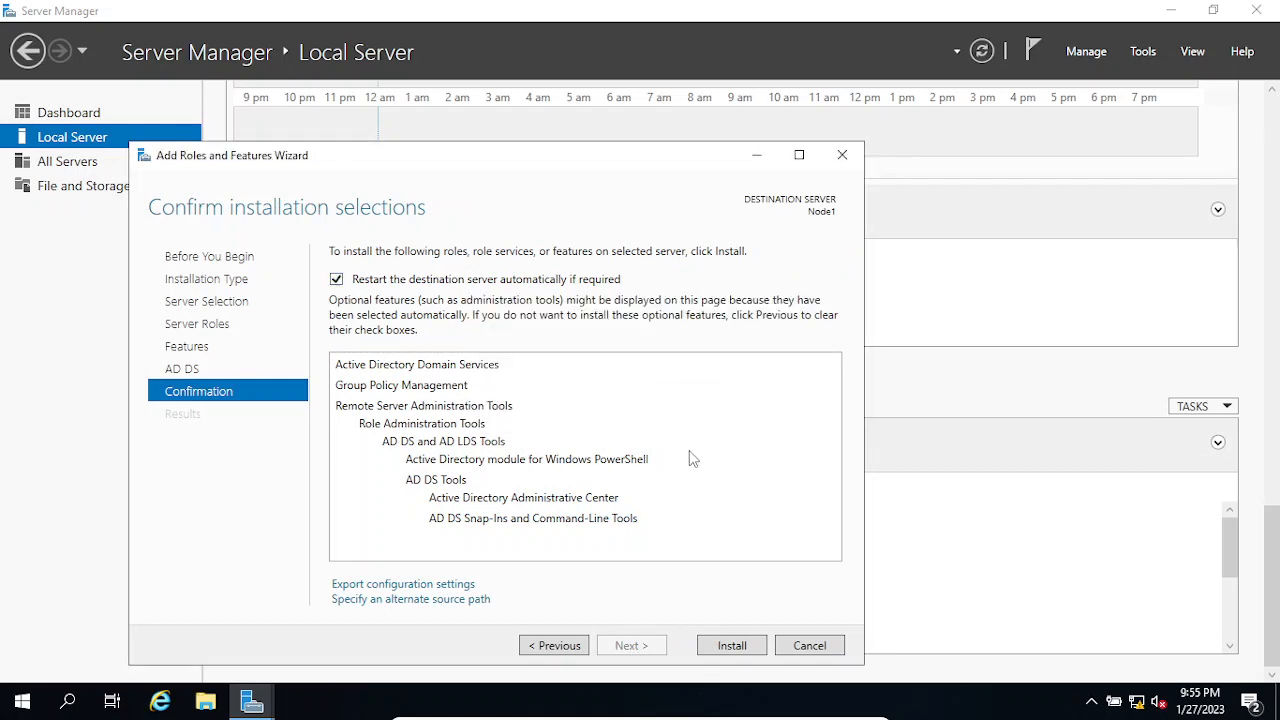
pyautogui.click(733, 646)
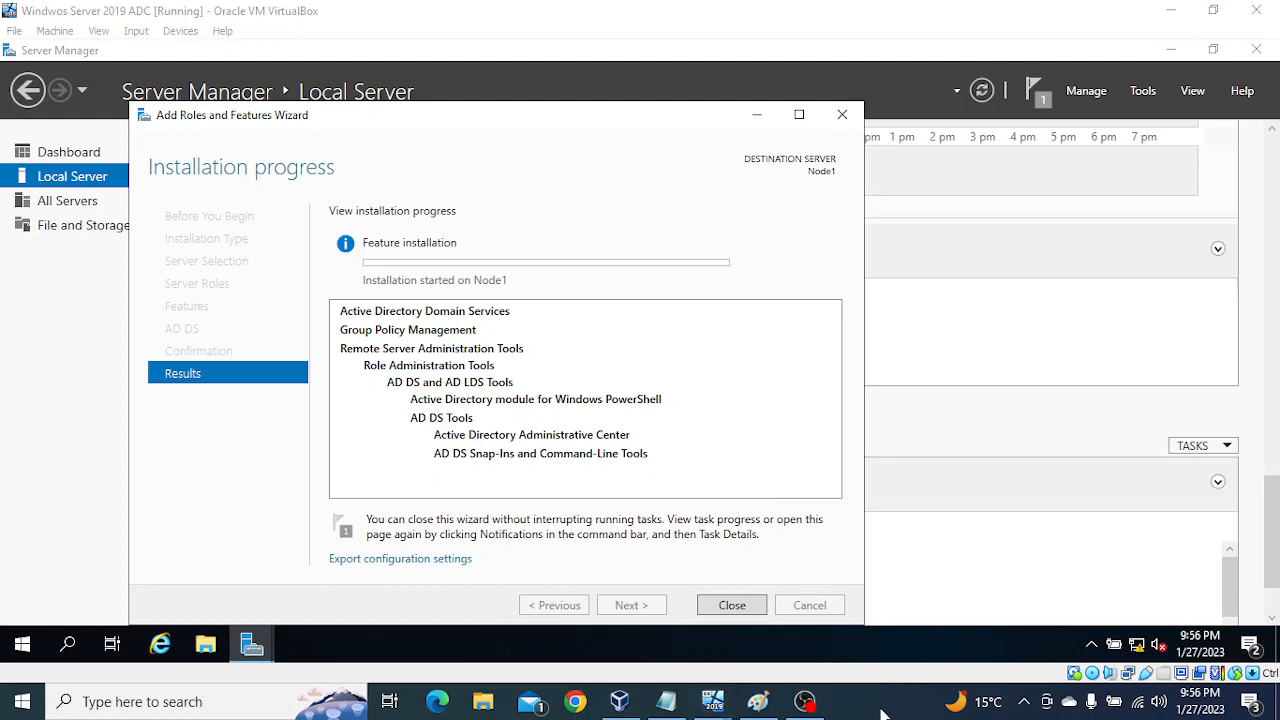
pyautogui.moveTo(973, 703)
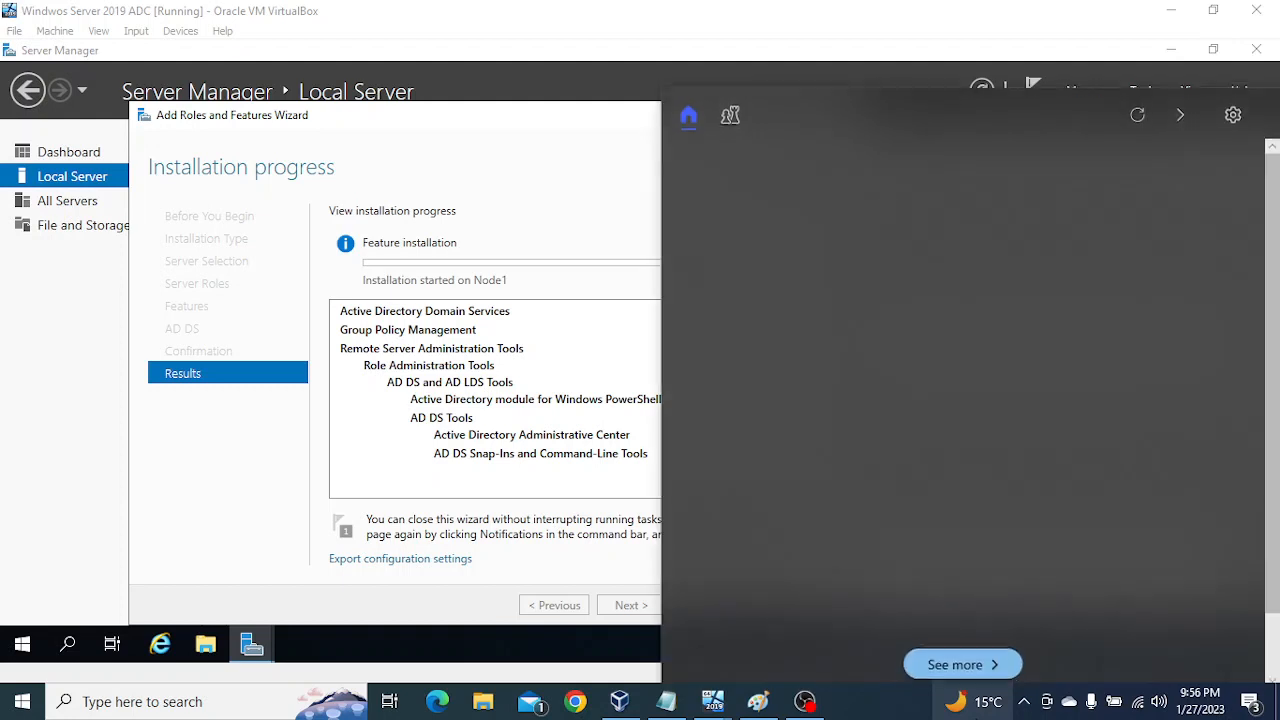